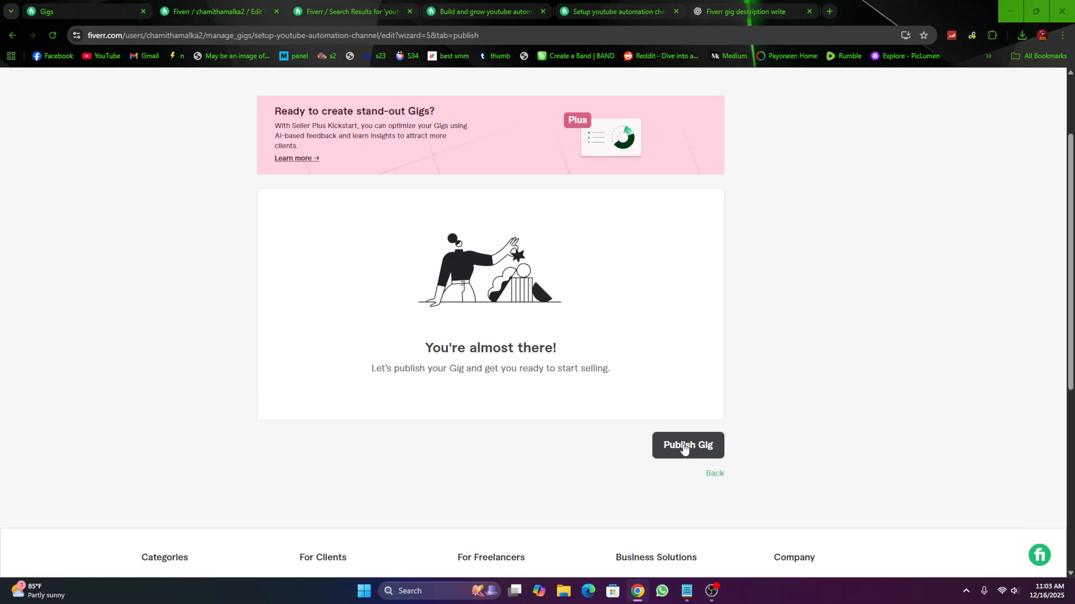
Publish the gig and finish the publishing wizard
left_click(683, 446)
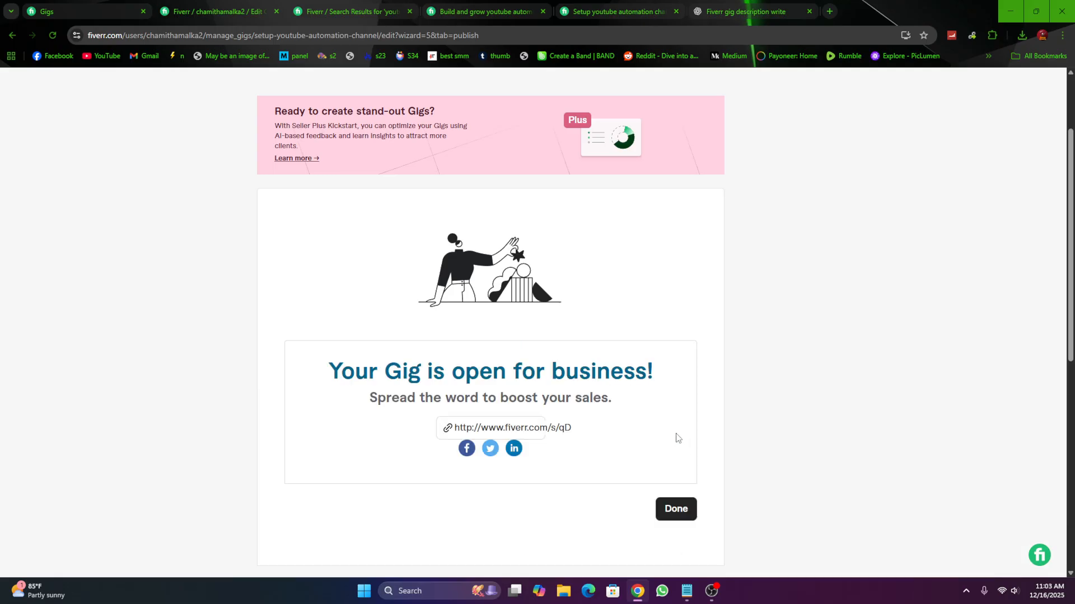
scroll(576, 424, "up", 2)
scroll(733, 381, "down", 4)
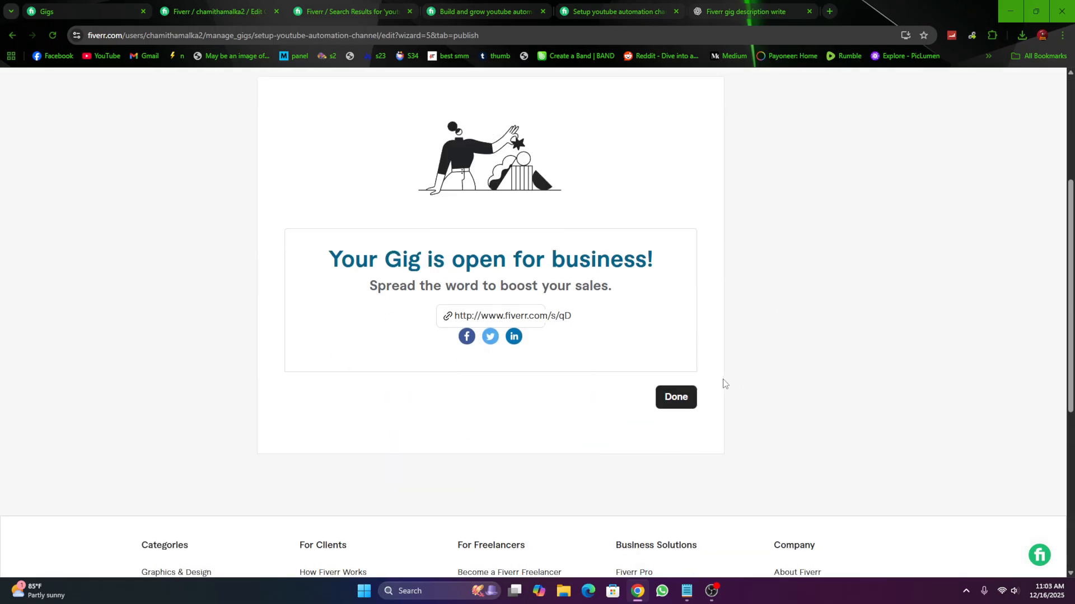
left_click(680, 398)
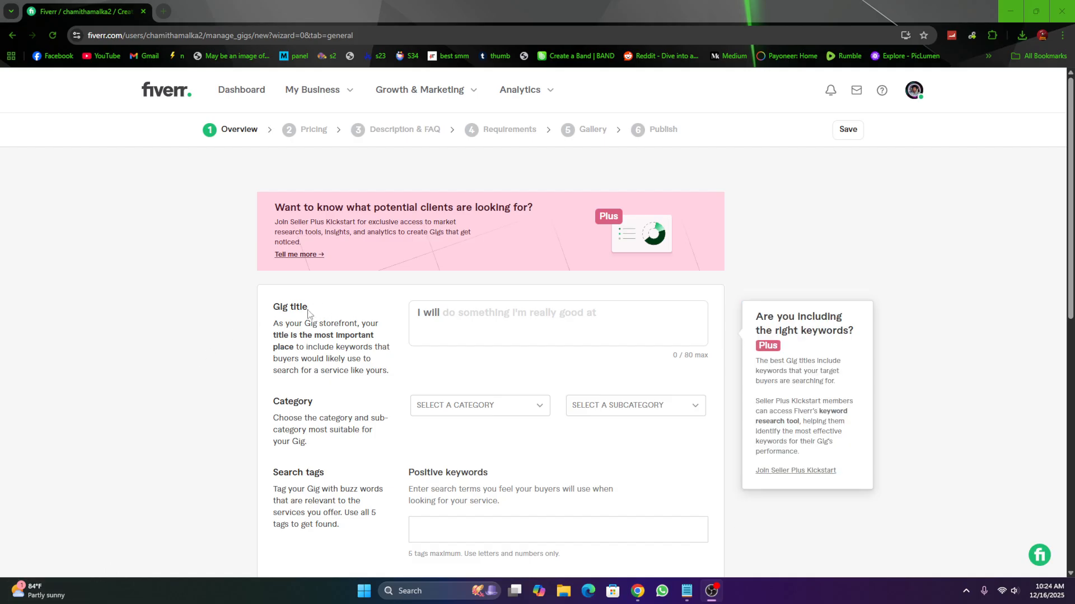
scroll(267, 279, "down", 2)
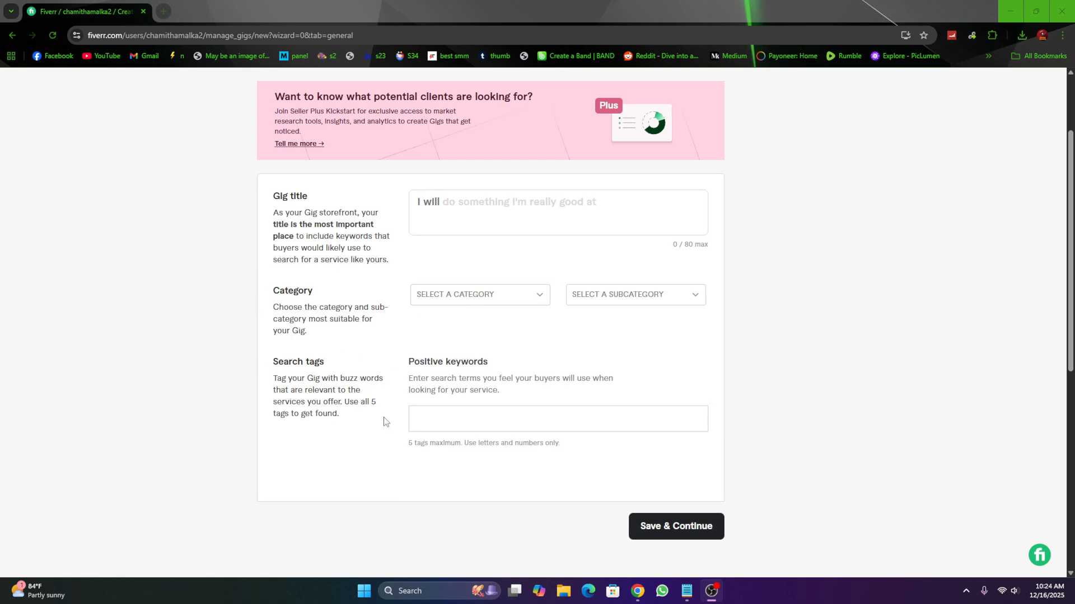
scroll(384, 421, "up", 2)
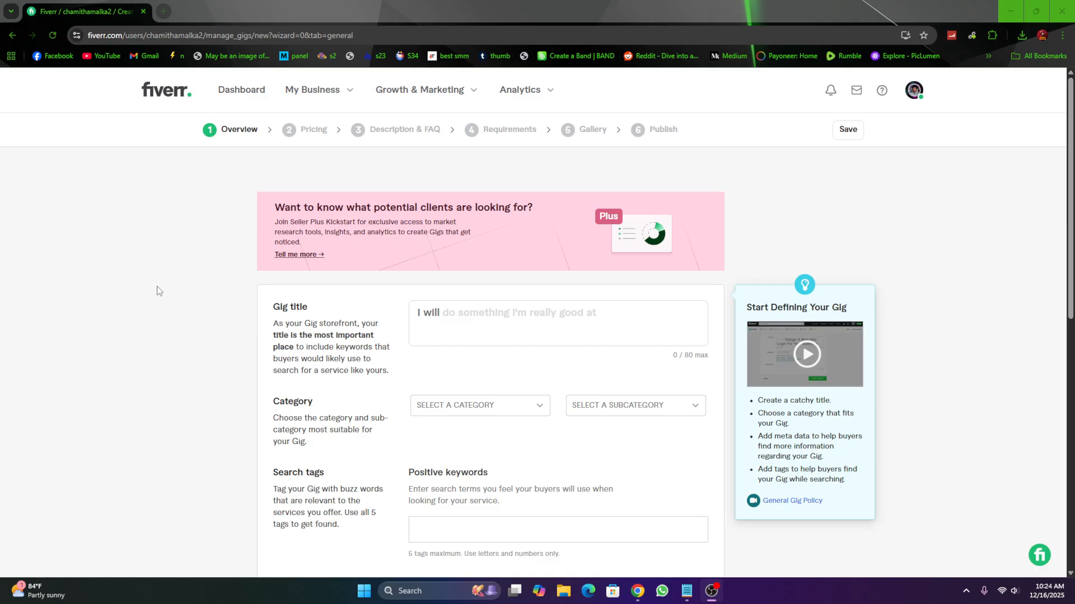
Open the Fiverr home page in a new browser tab and search the services for "youtube automation"
left_click(164, 11)
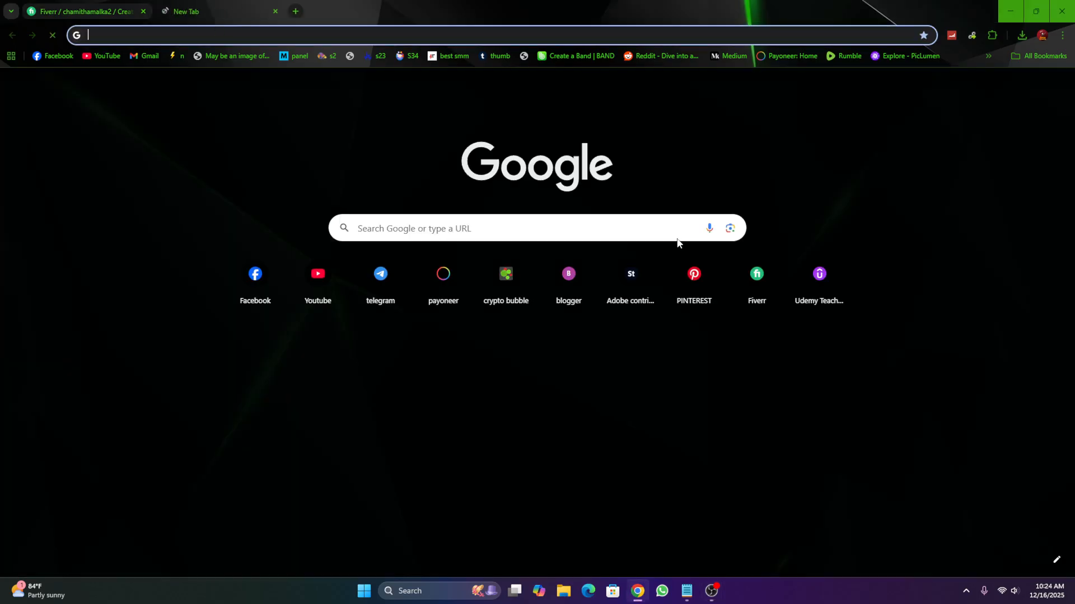
left_click(739, 297)
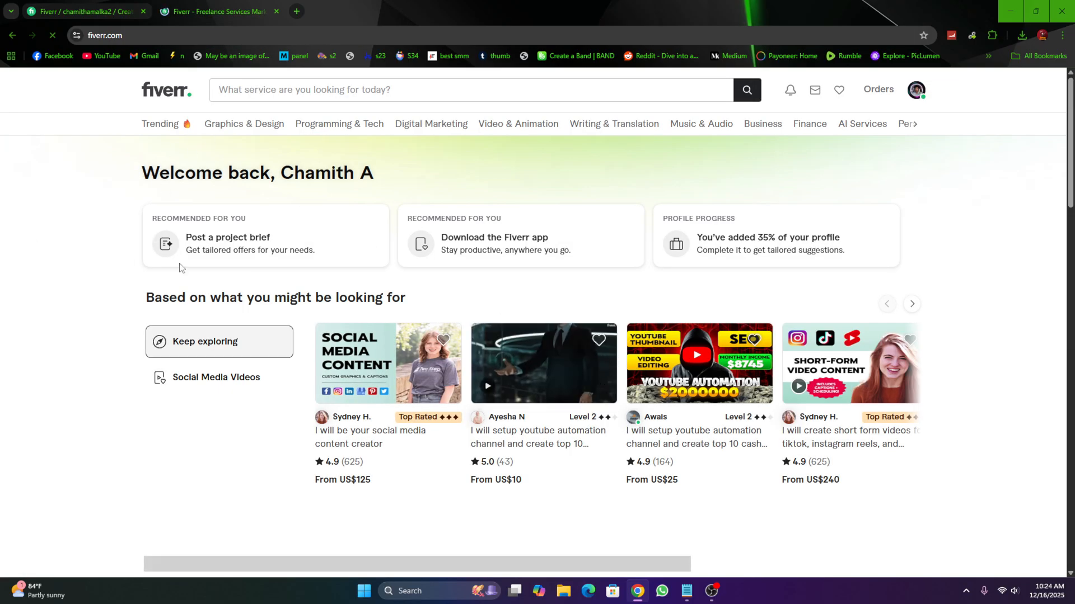
left_click(251, 92)
type("youtube a")
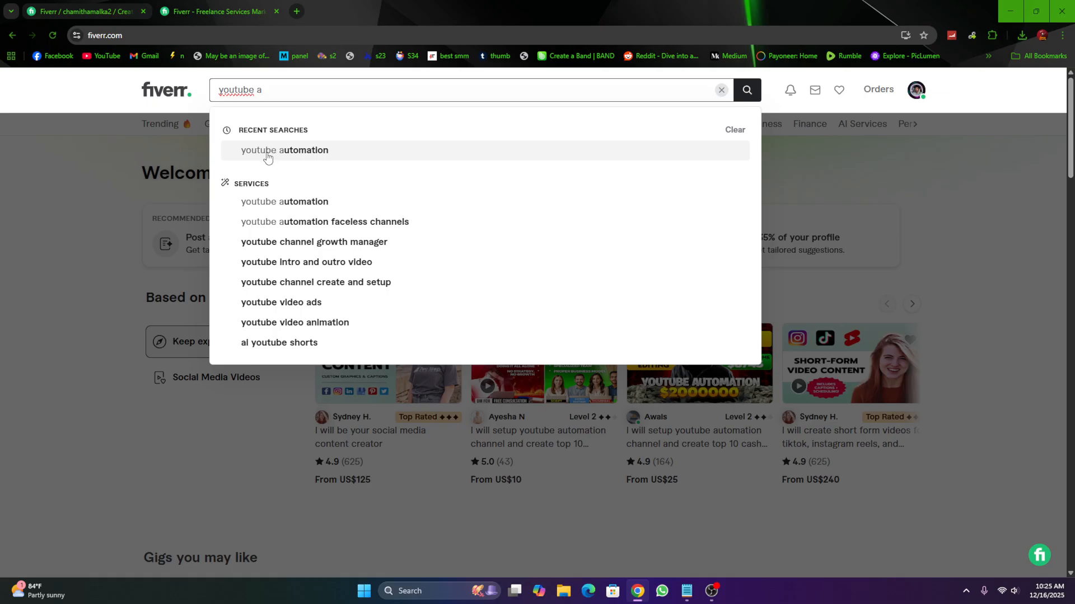
left_click(252, 154)
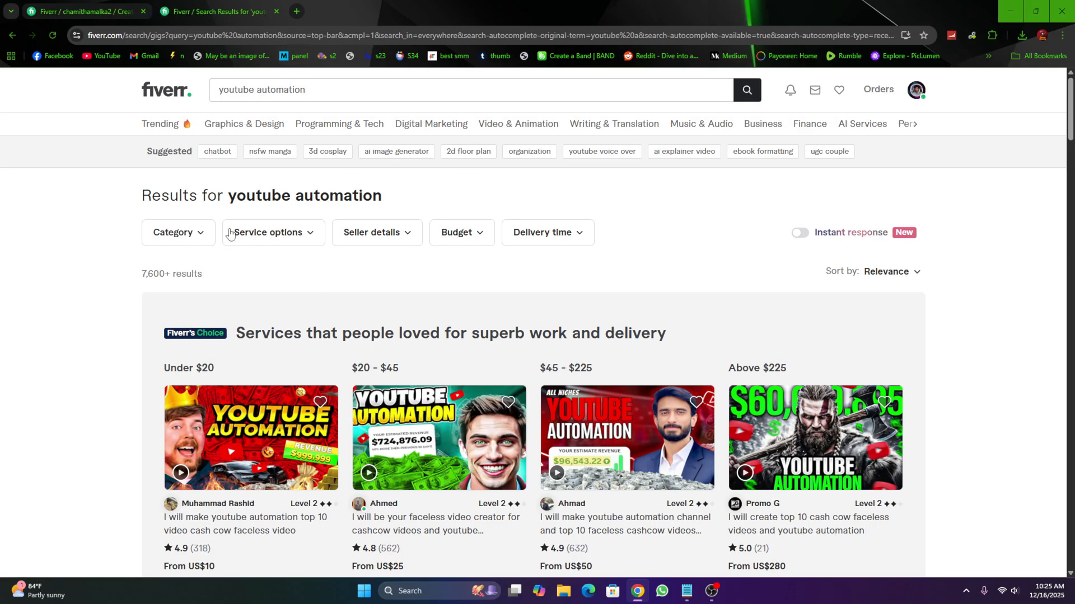
Examine the titles, thumbnails, ratings and starting prices of competing gigs in the youtube automation results
scroll(31, 292, "down", 1)
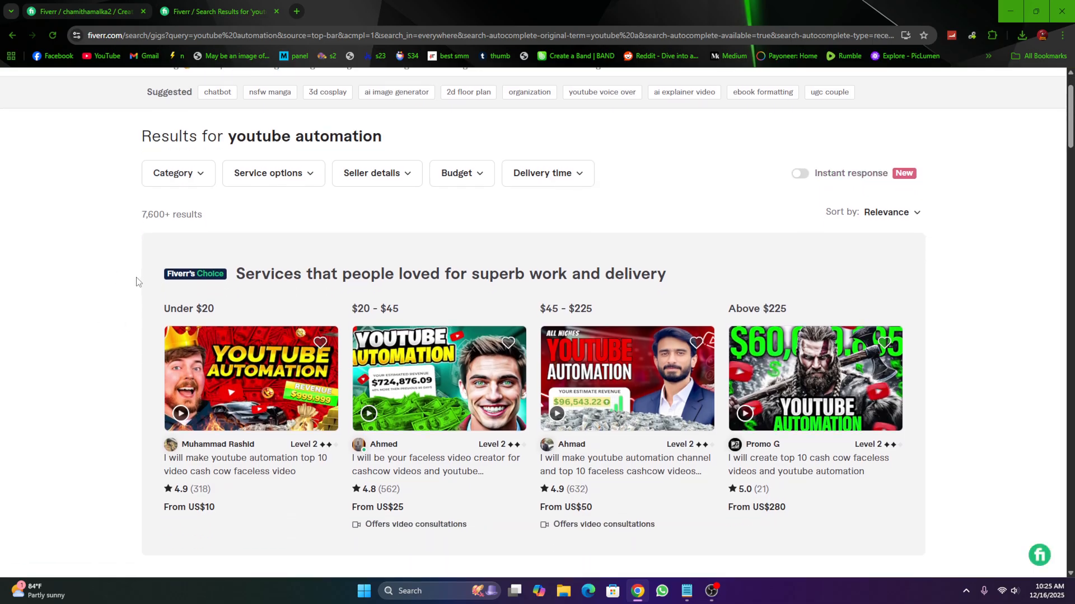
scroll(118, 280, "down", 4)
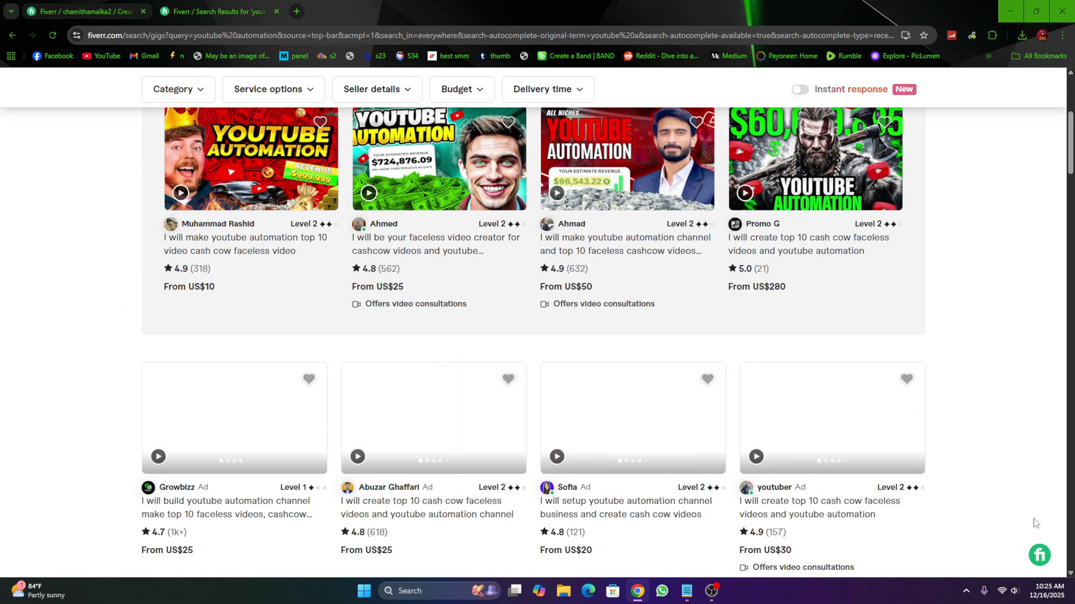
scroll(1020, 488, "down", 3)
scroll(96, 378, "down", 6)
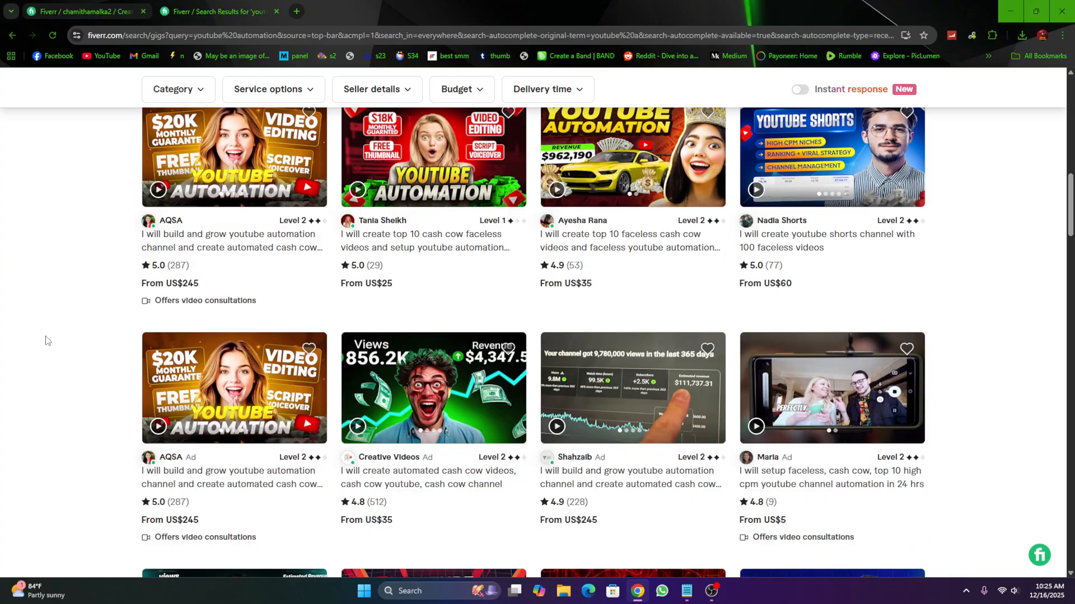
scroll(44, 338, "down", 6)
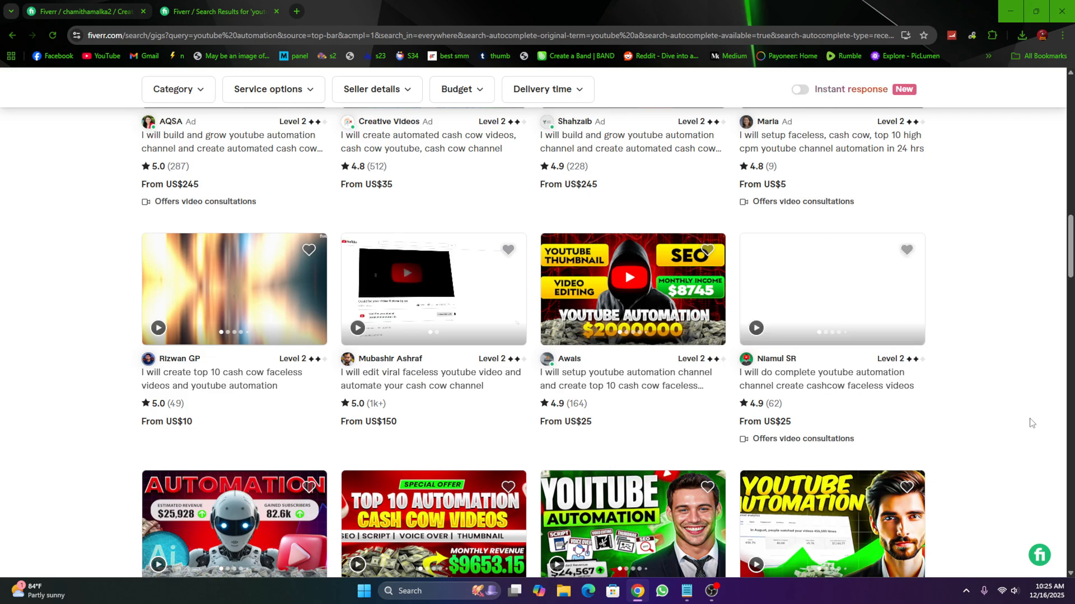
scroll(1033, 422, "down", 2)
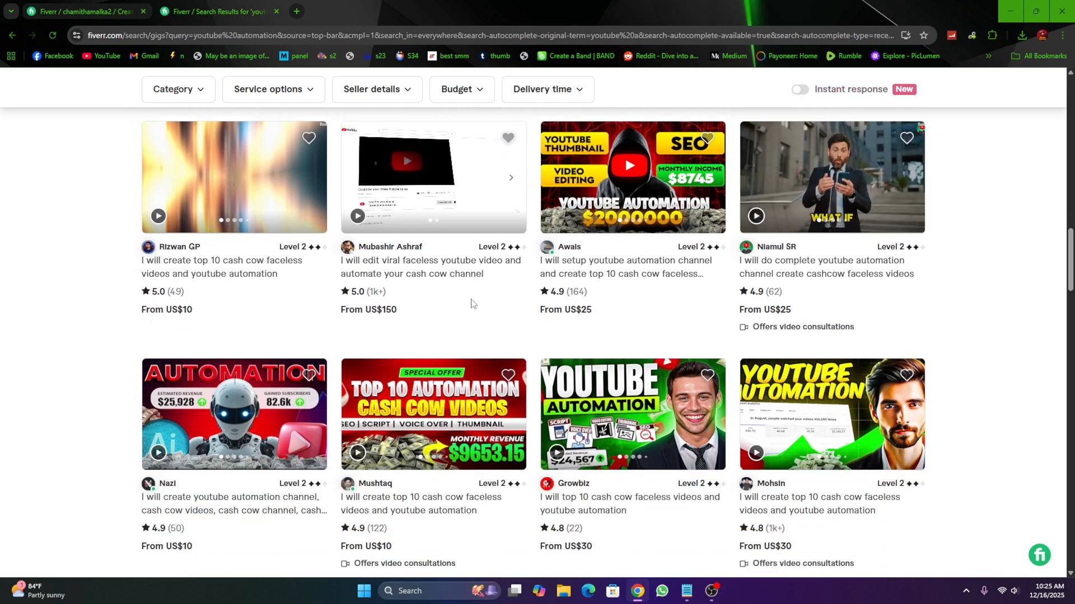
scroll(471, 303, "up", 5)
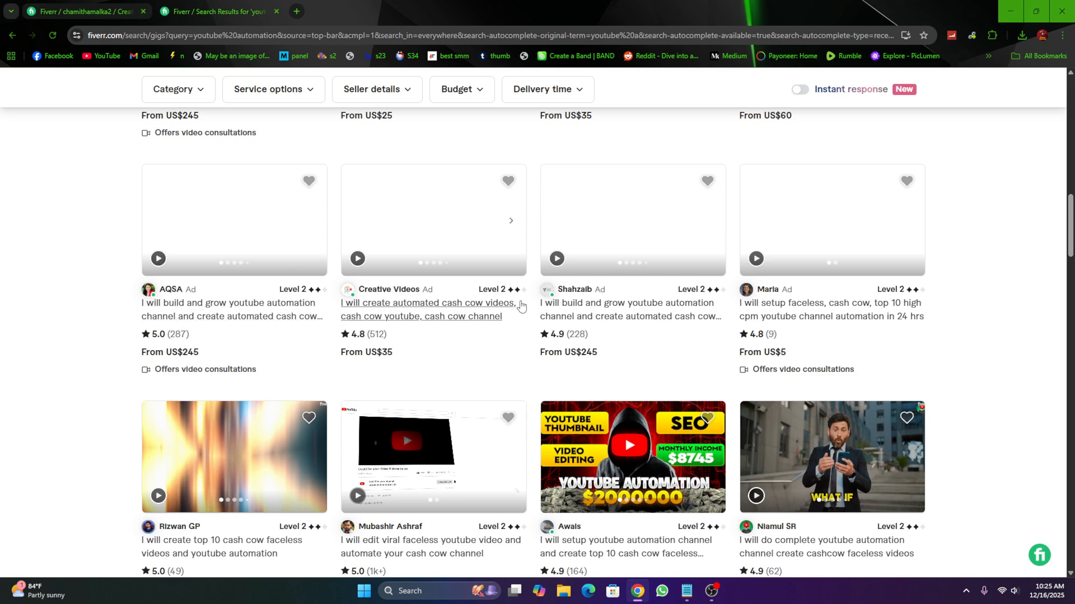
scroll(632, 274, "up", 3)
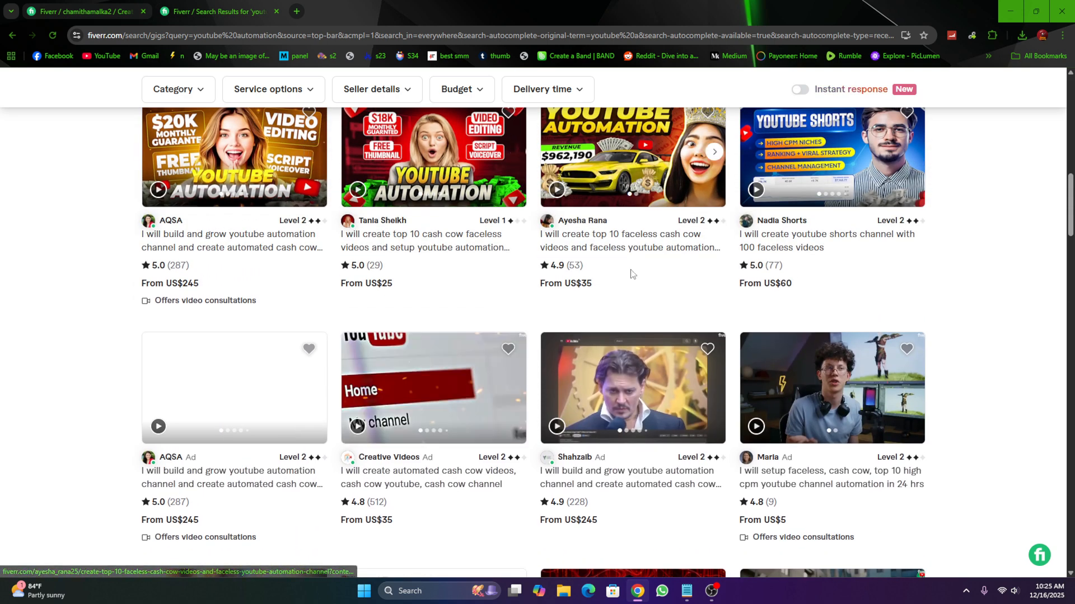
scroll(644, 335, "up", 5)
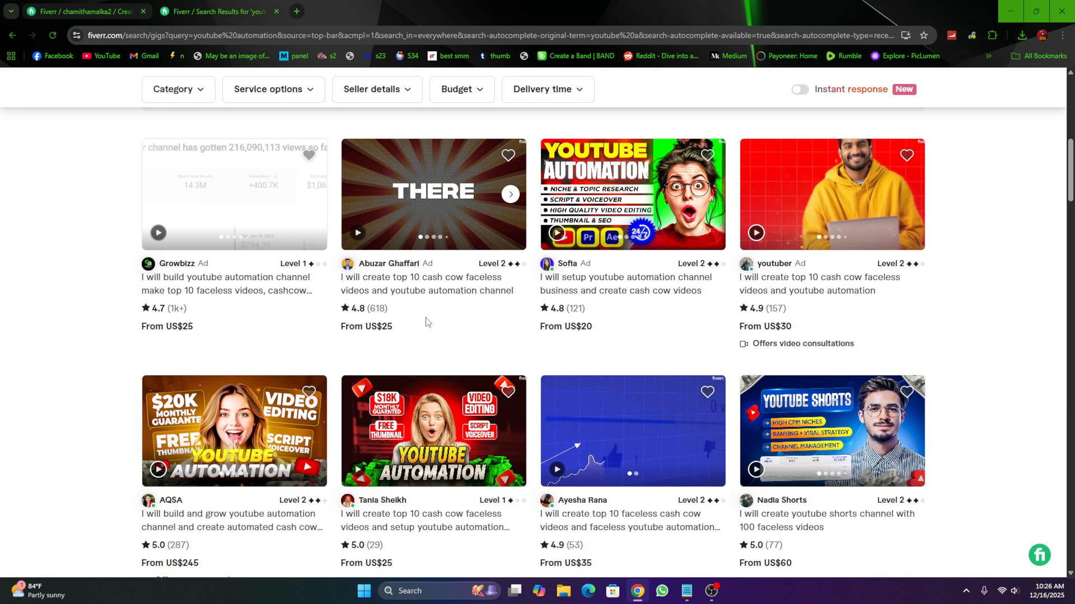
scroll(627, 314, "up", 2)
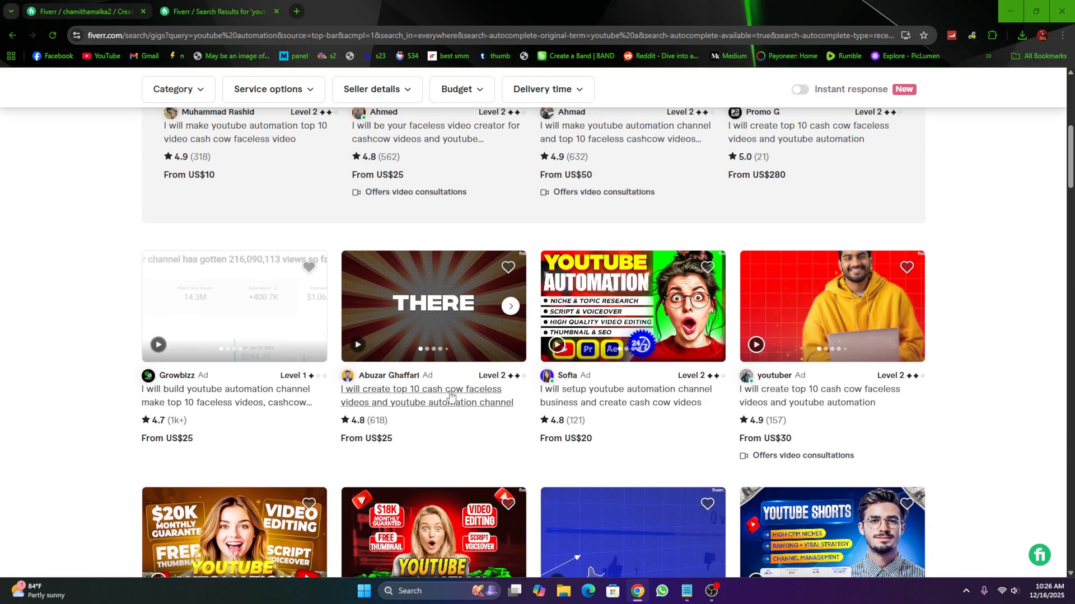
scroll(463, 442, "up", 3)
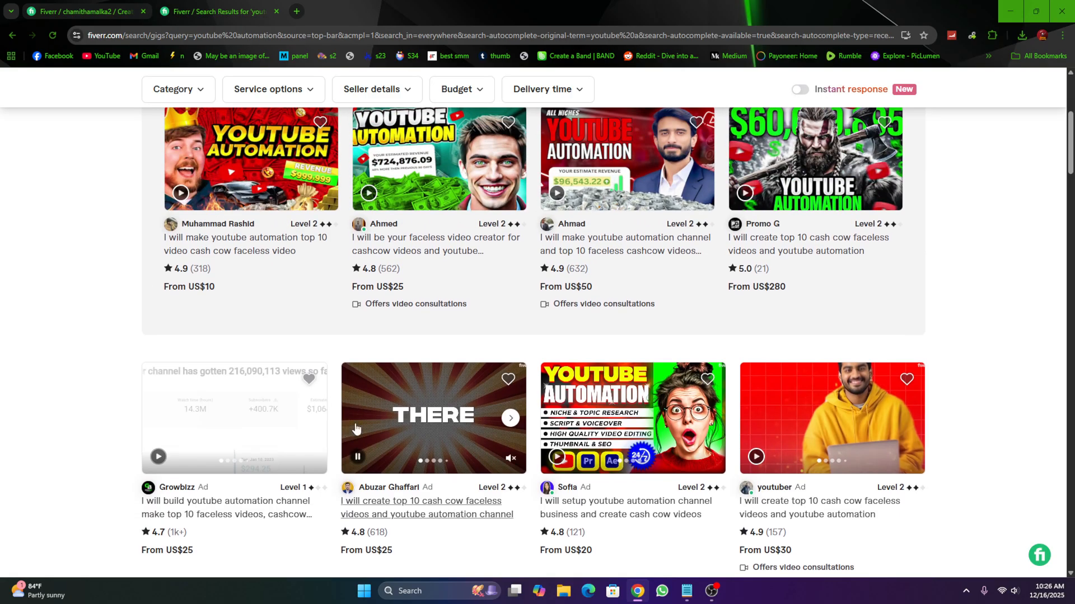
scroll(307, 413, "down", 4)
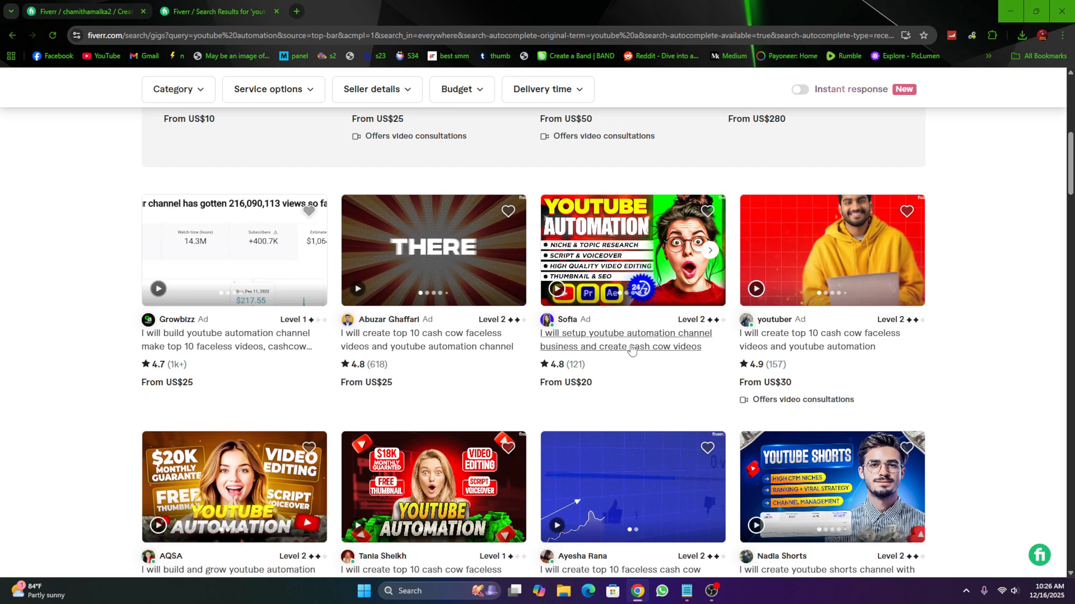
Open the gig "I will setup youtube automation channel business and create cash cow videos" and review its Basic, Standard and Premium packages
left_click(594, 347)
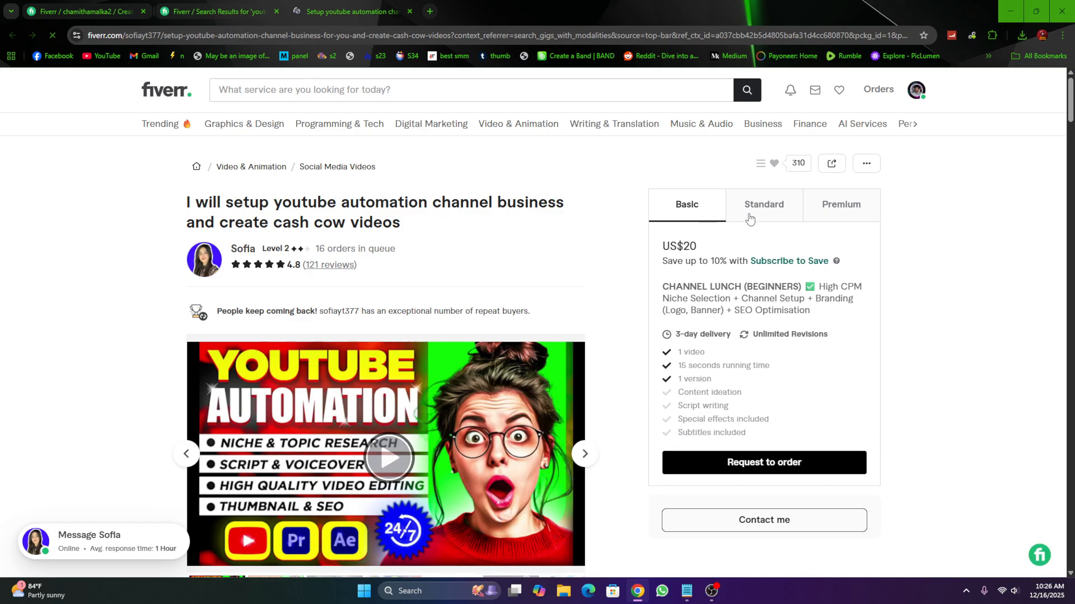
left_click(771, 217)
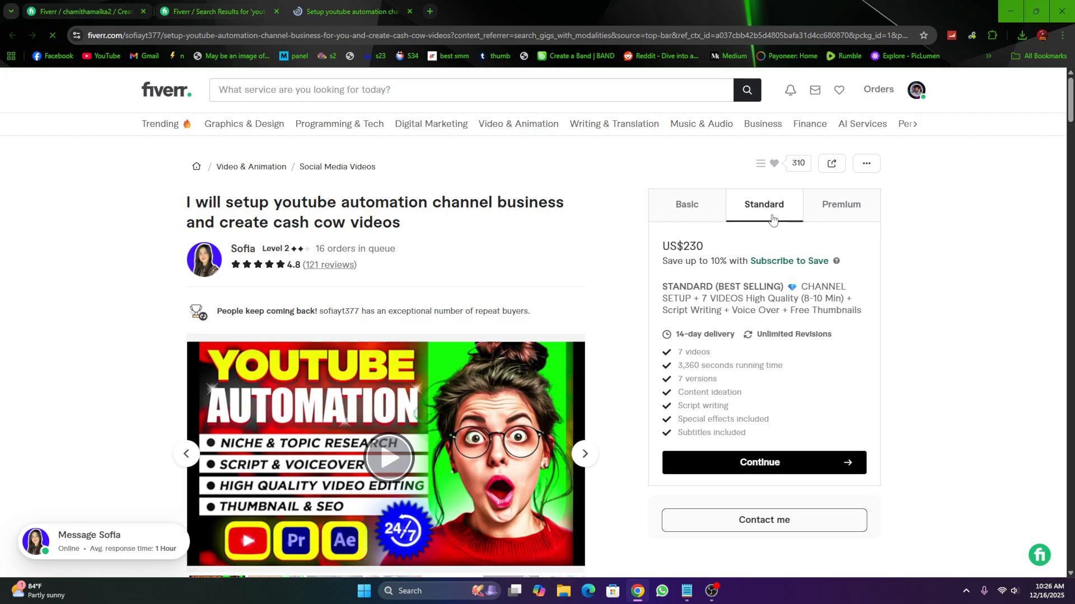
left_click(844, 220)
left_click(704, 213)
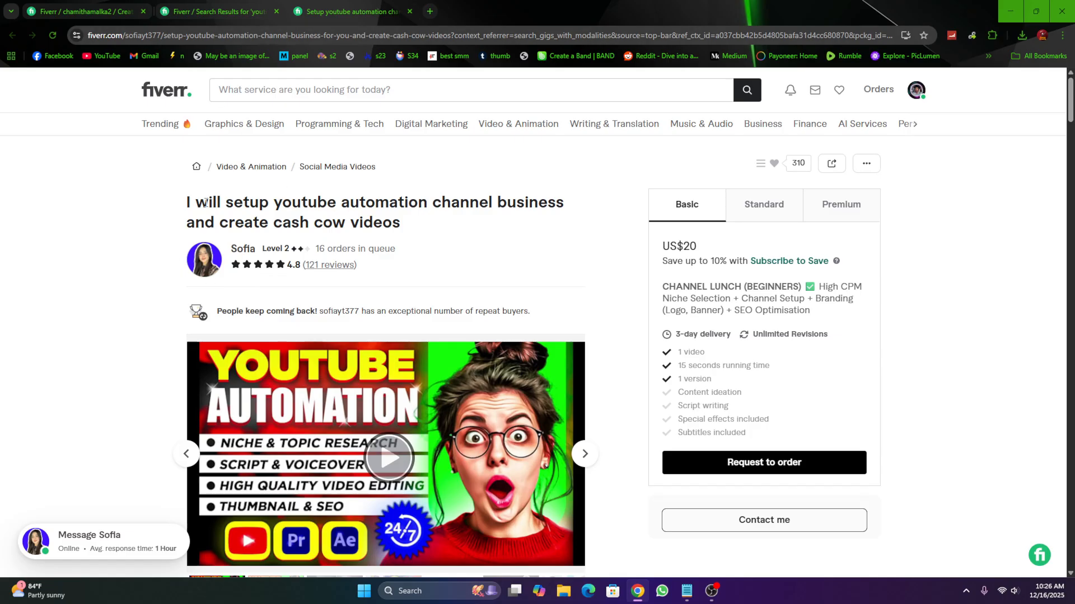
Return to the new gig form and complete the gig title as "I will setup youtube automation channel"
left_click(62, 4)
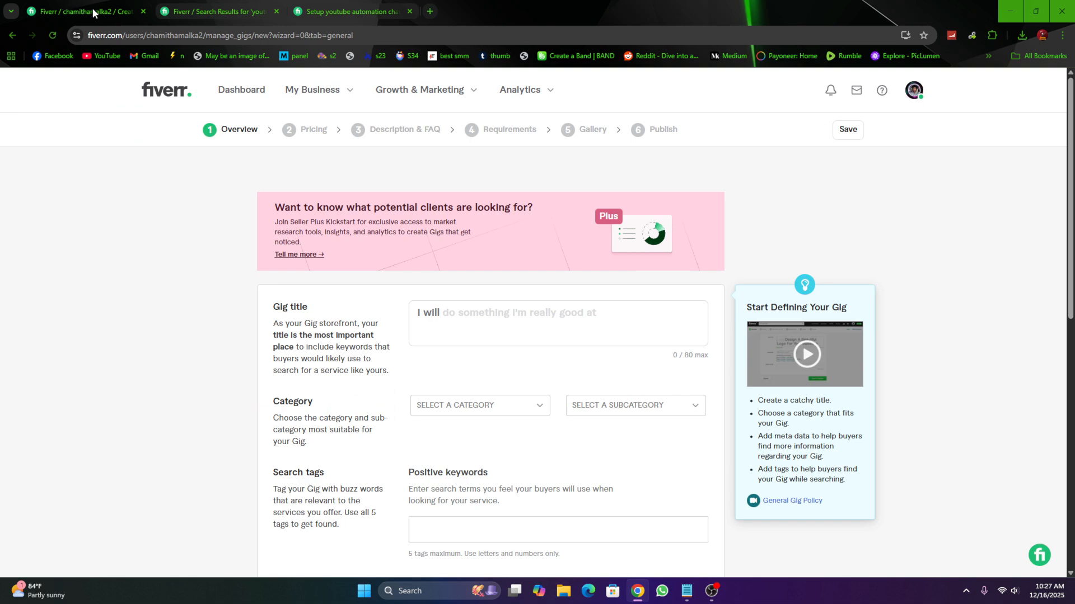
left_click(361, 10)
left_click(123, 4)
left_click(457, 316)
type("se")
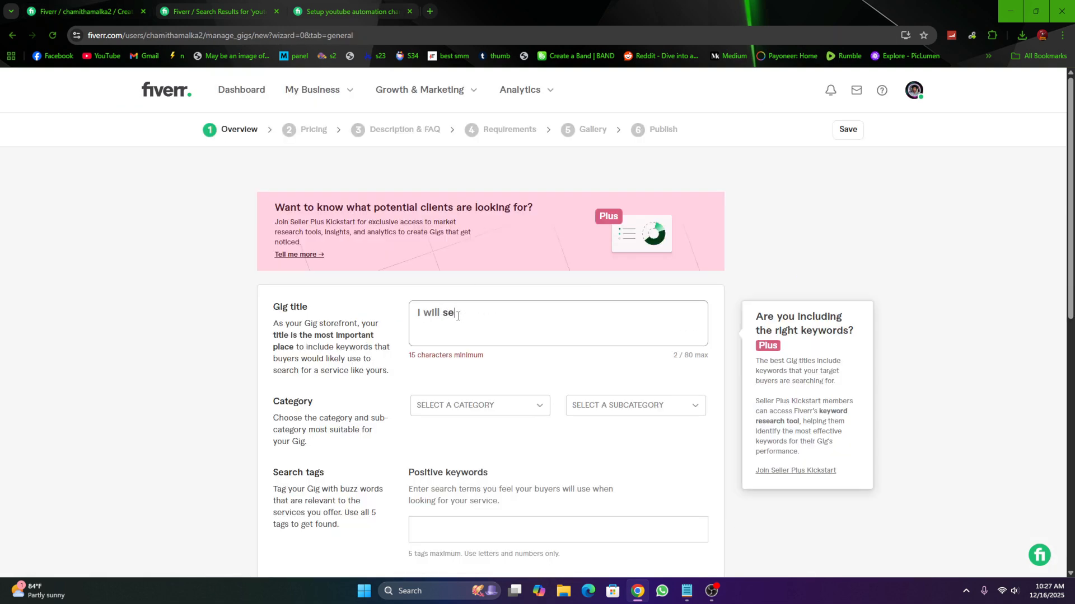
type("tup youtube au")
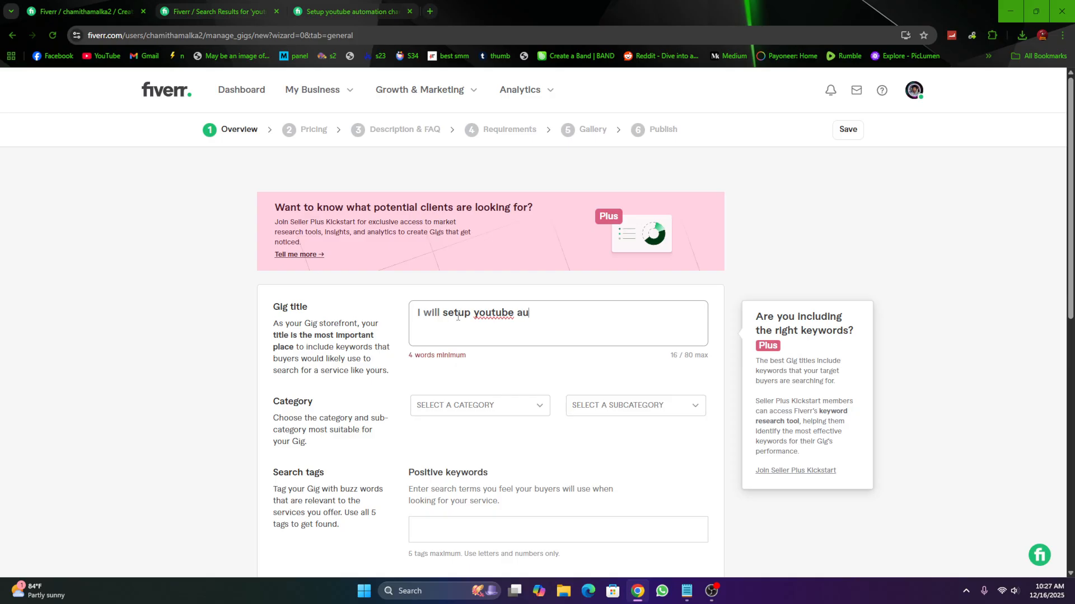
type("tomation channel")
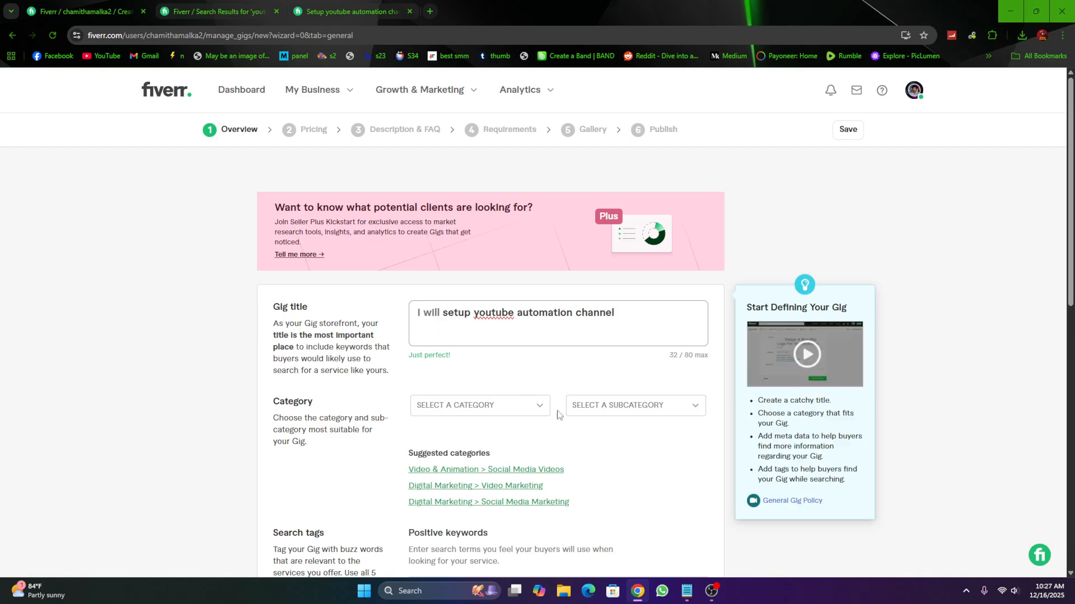
Copy the gig title into Notepad, prefix it with "i will", and return to the gig form
key("ctrl+a")
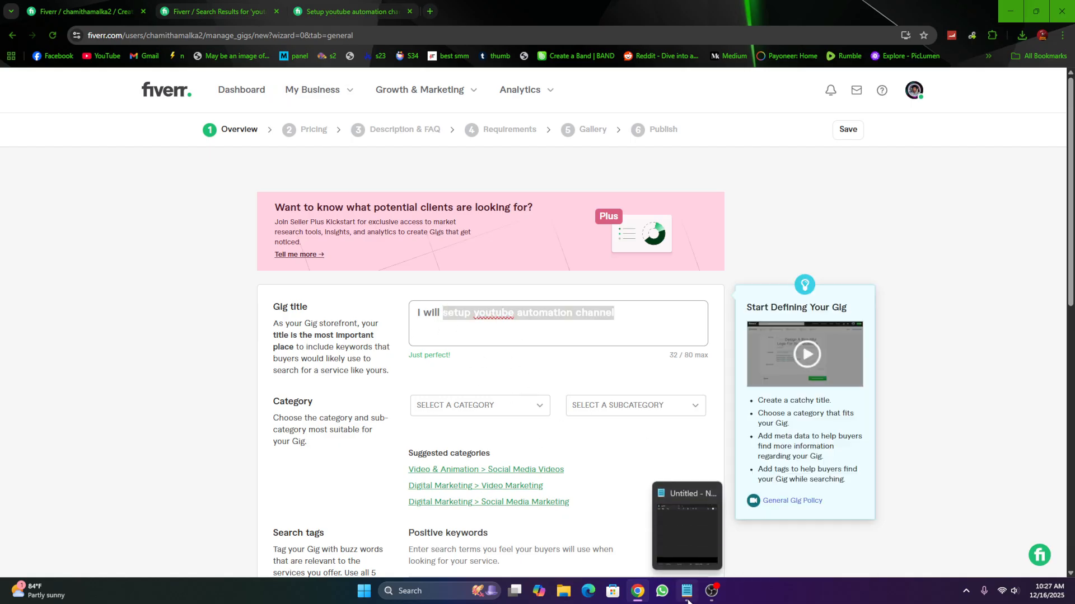
left_click(688, 601)
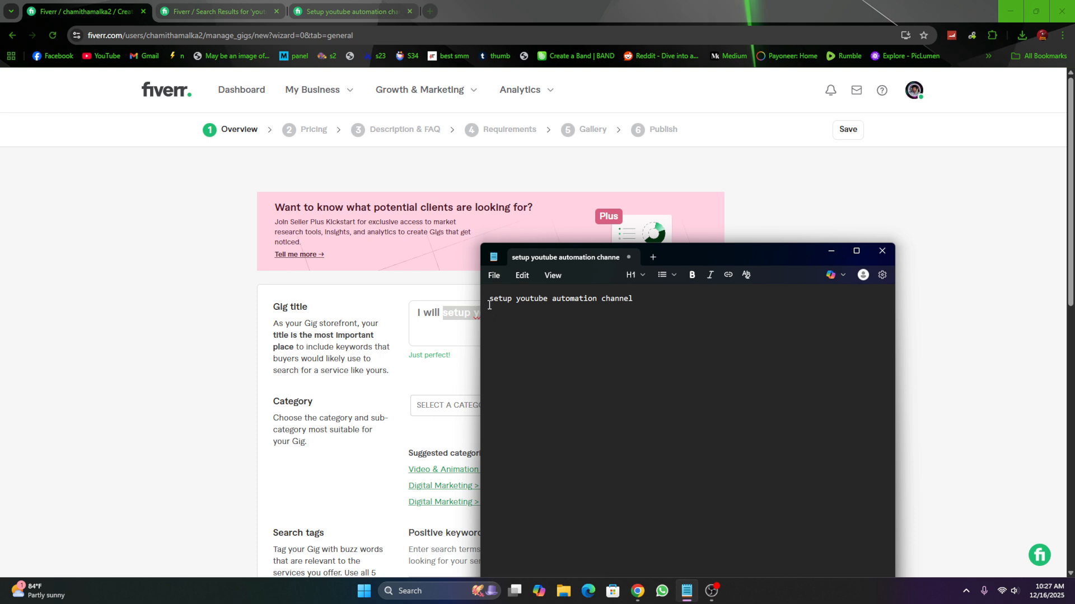
type("i will")
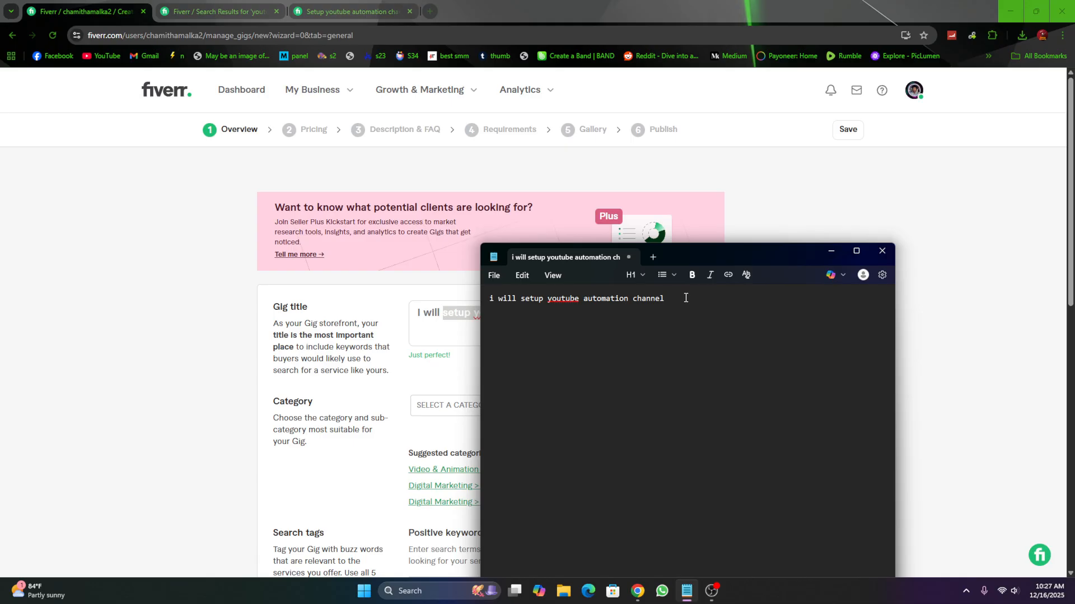
left_click(121, 290)
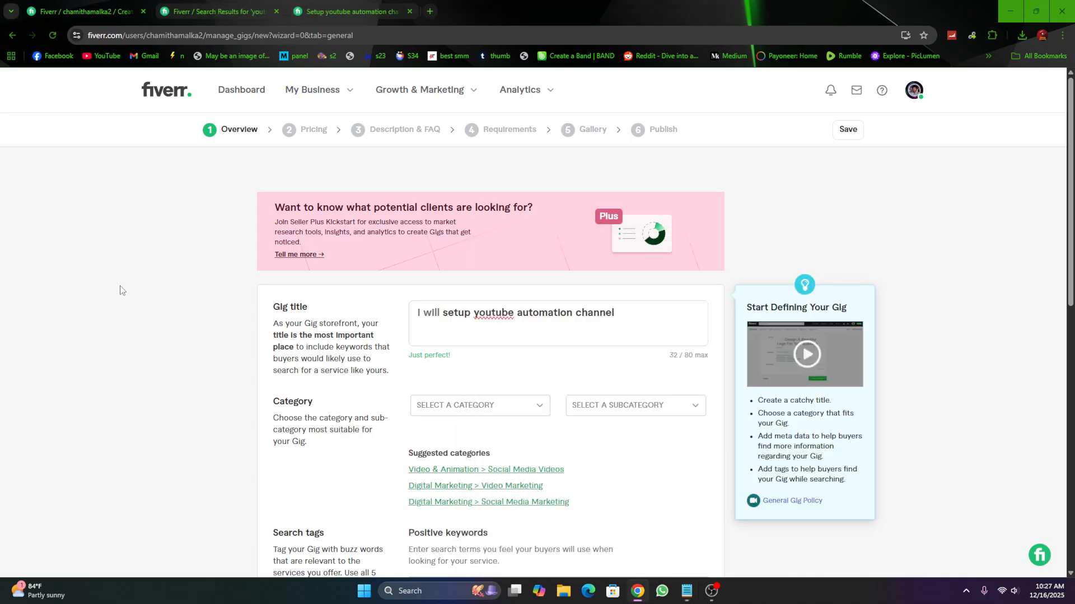
Set the gig's category to Digital Marketing with the Social Media Marketing subcategory, using the suggested categories
scroll(203, 314, "down", 1)
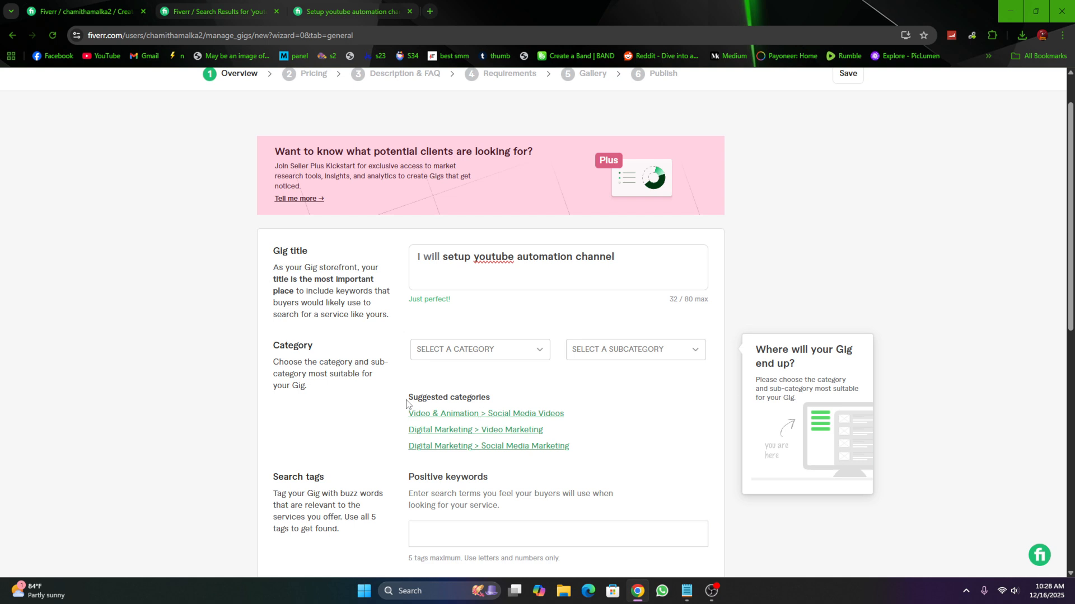
left_click(440, 350)
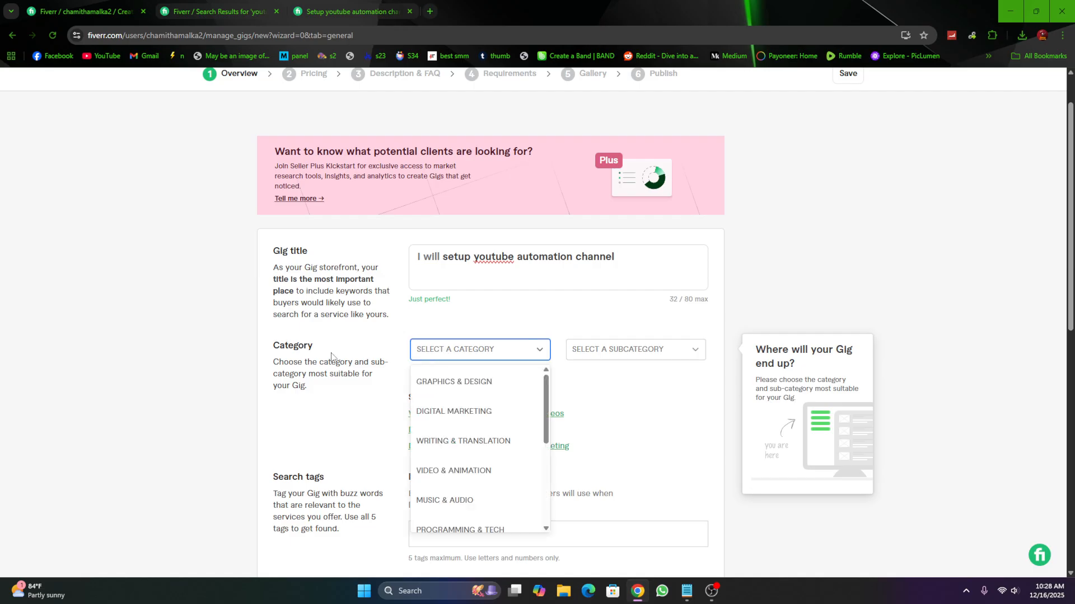
left_click(234, 353)
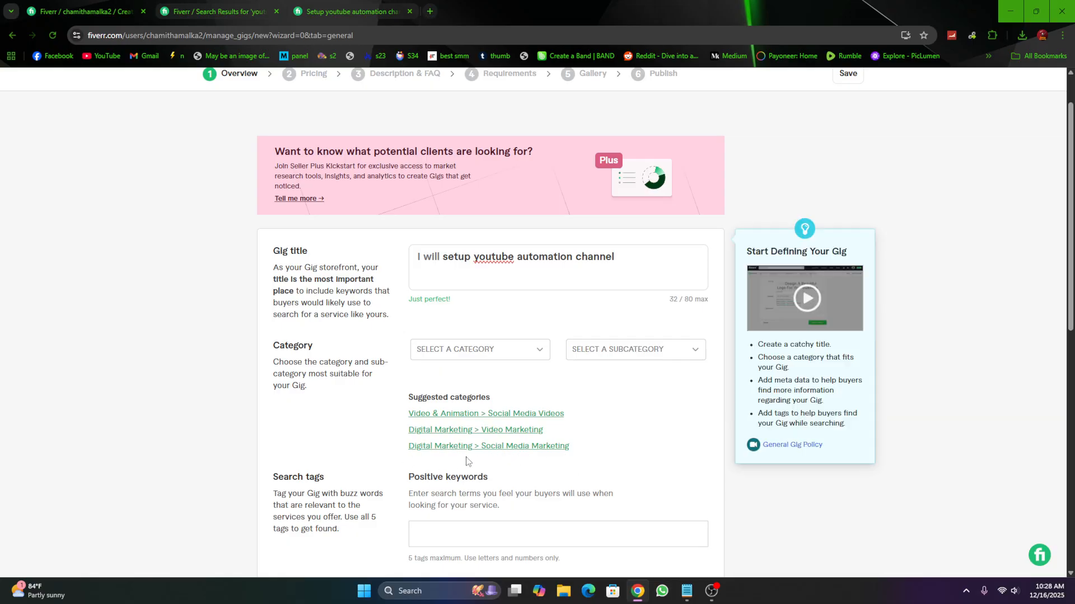
left_click(509, 447)
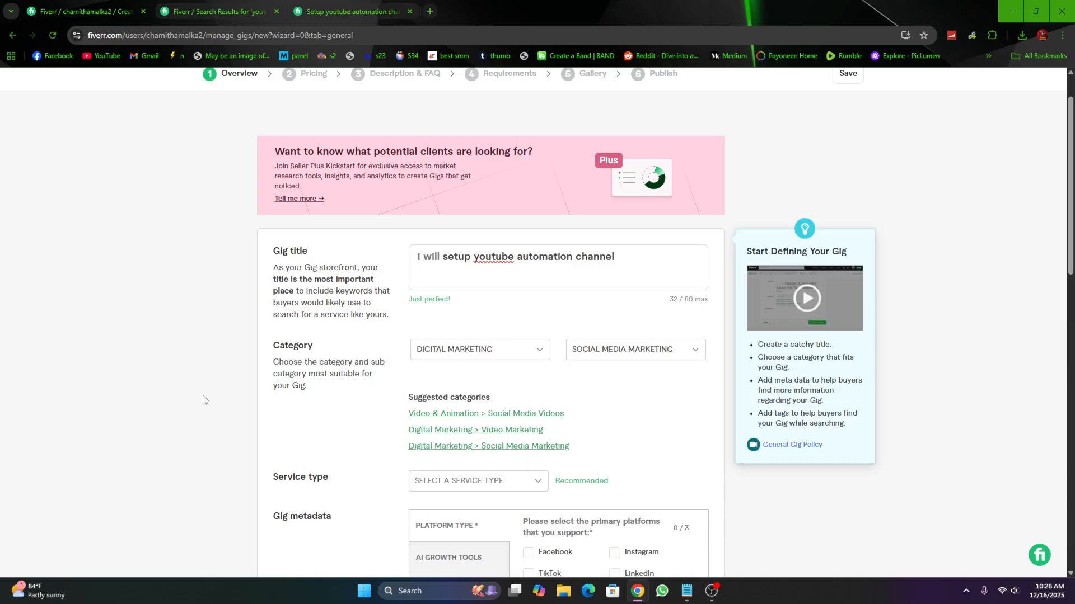
Set the gig's service type to Profile Setup & Integration and select YouTube as the supported platform
scroll(205, 393, "down", 1)
scroll(205, 394, "down", 3)
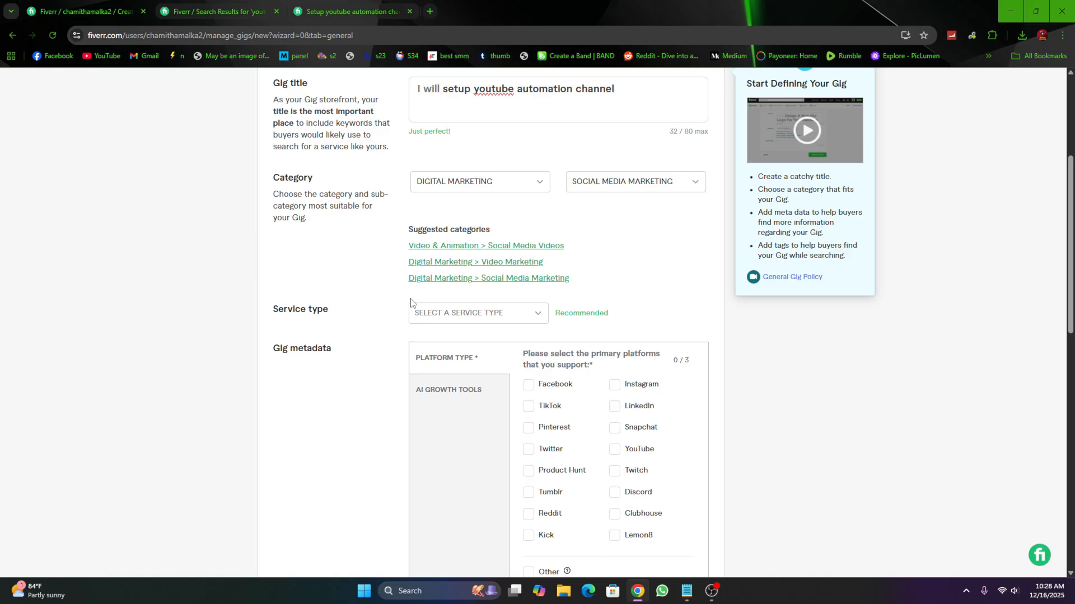
left_click(460, 320)
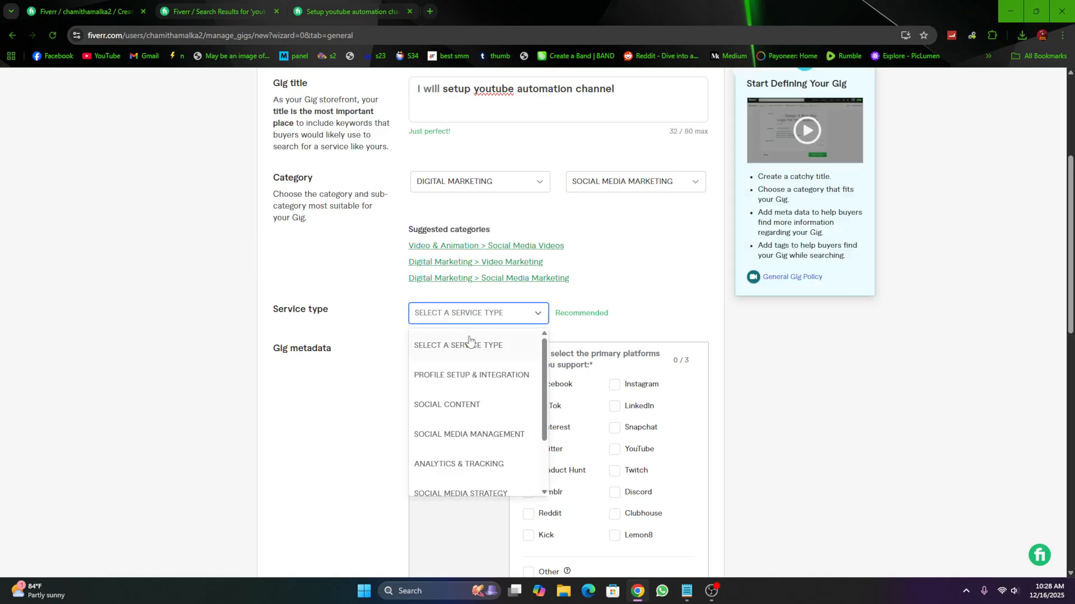
scroll(520, 392, "down", 2)
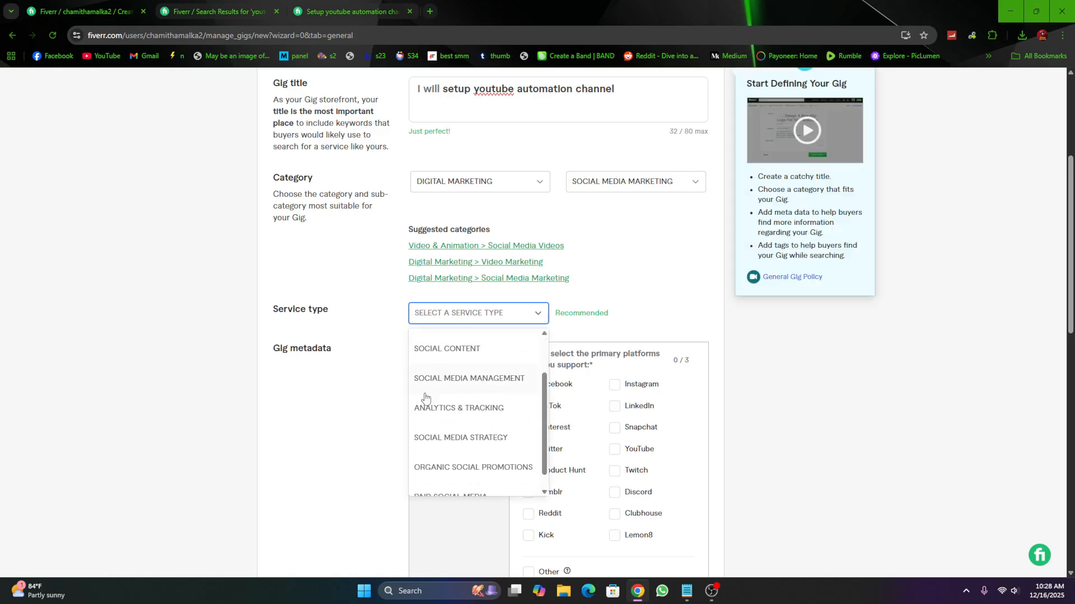
scroll(498, 406, "up", 2)
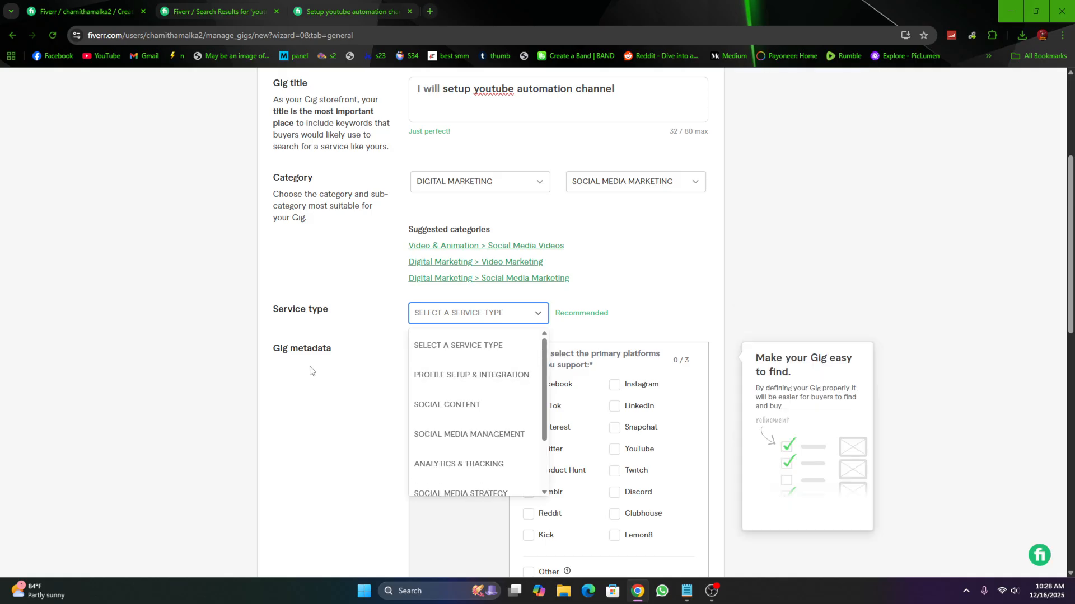
left_click(451, 382)
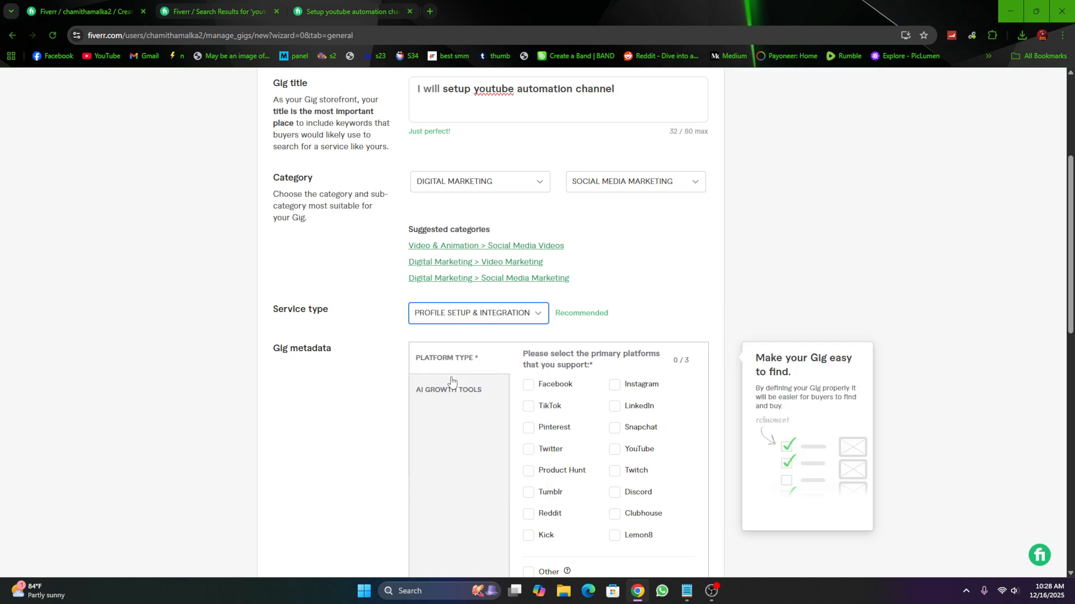
scroll(296, 364, "down", 1)
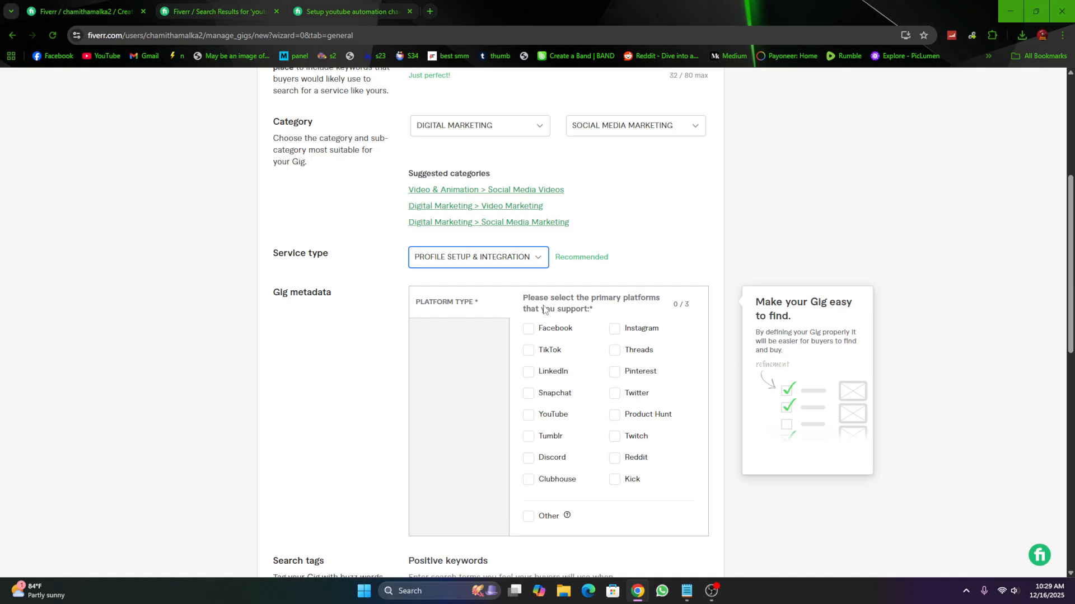
left_click(529, 414)
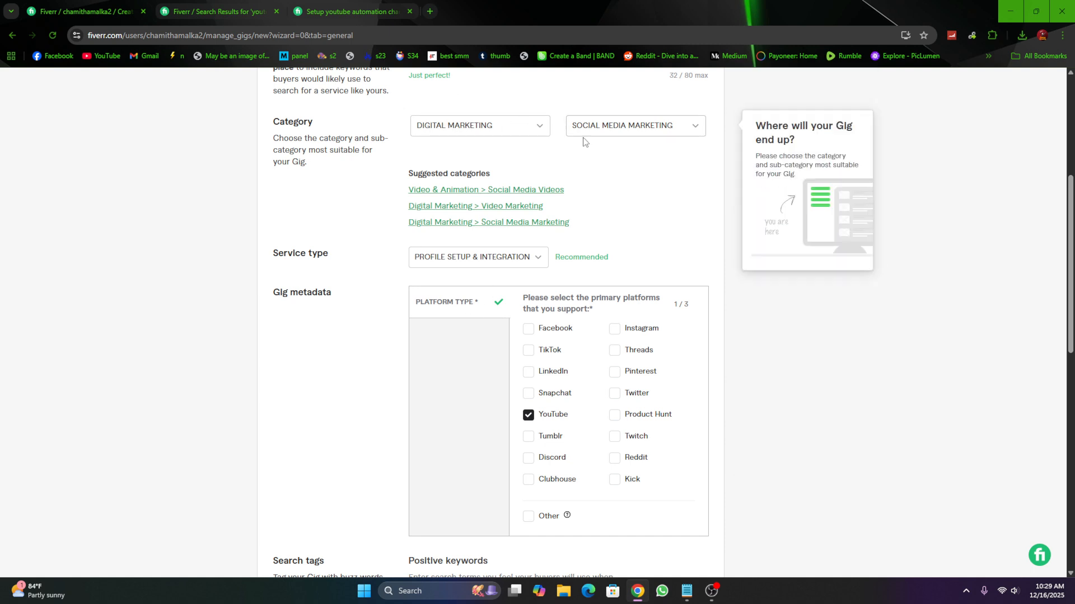
Switch to Notepad and copy the phrase "youtube automation channel" from the saved gig title
scroll(510, 277, "down", 2)
scroll(478, 278, "down", 1)
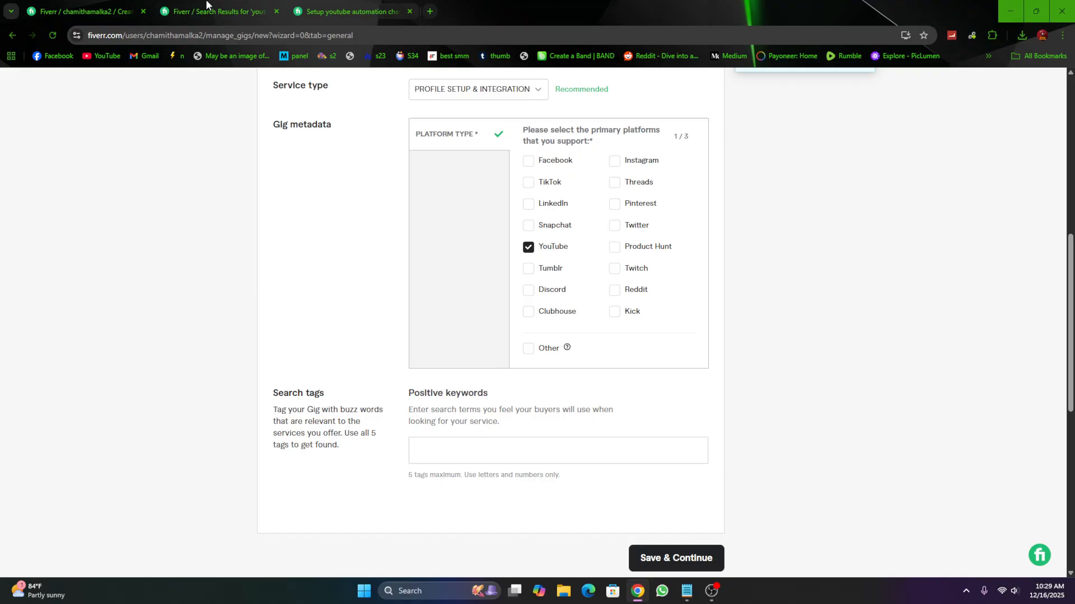
mouse_move(207, 5)
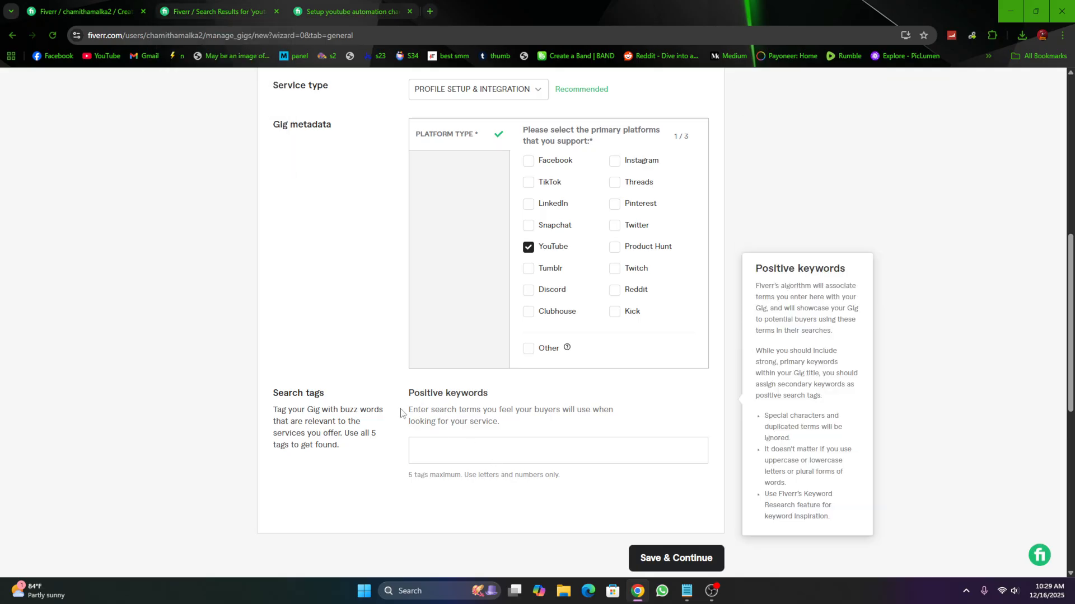
scroll(398, 392, "up", 5)
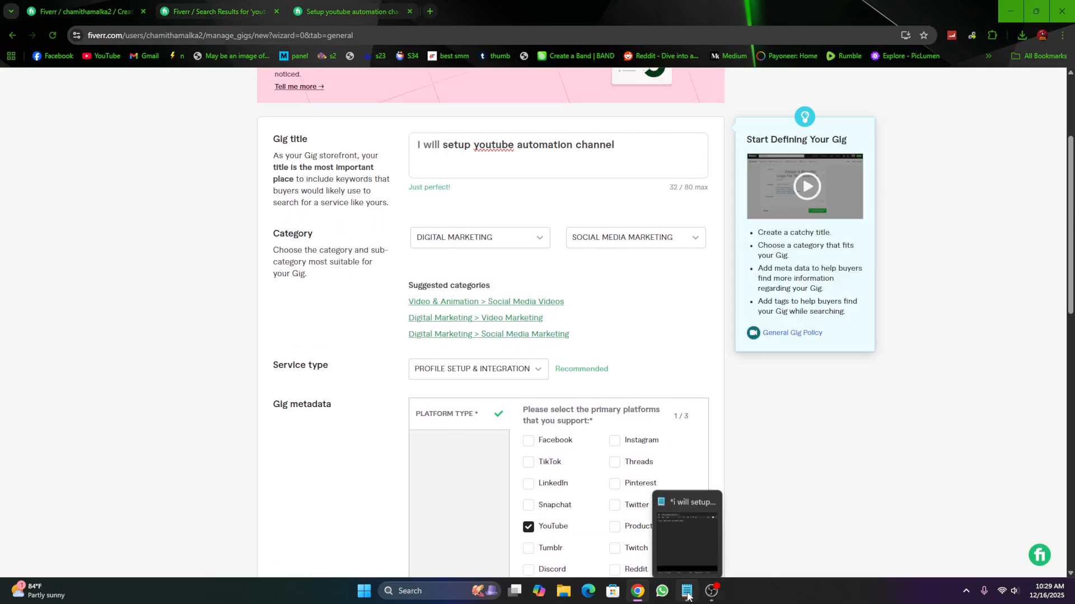
left_click(688, 596)
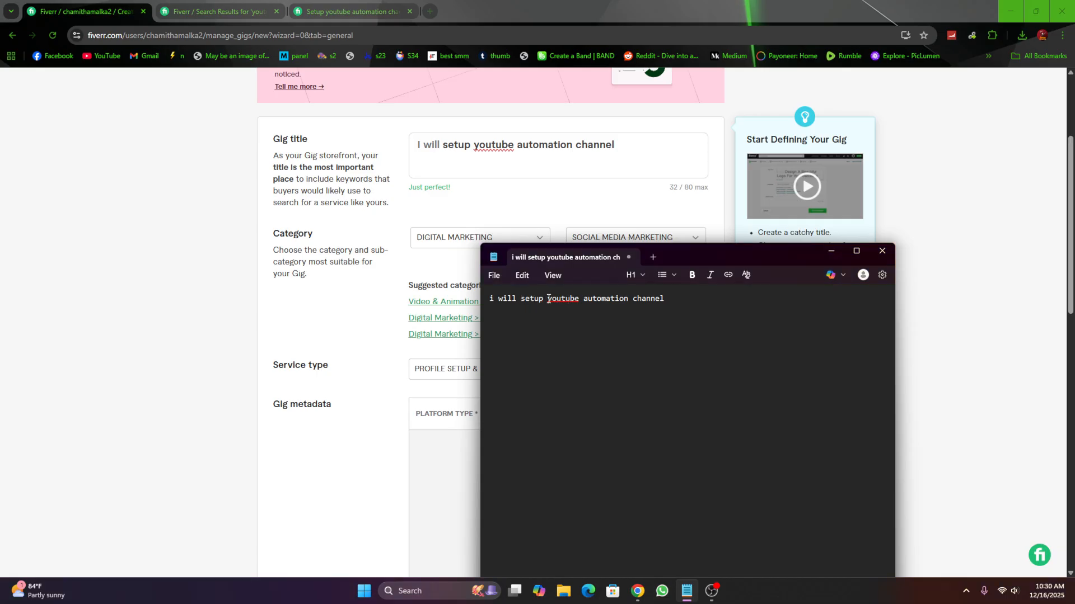
left_click_drag(548, 298, 667, 298)
key("ctrl+c")
right_click(626, 297)
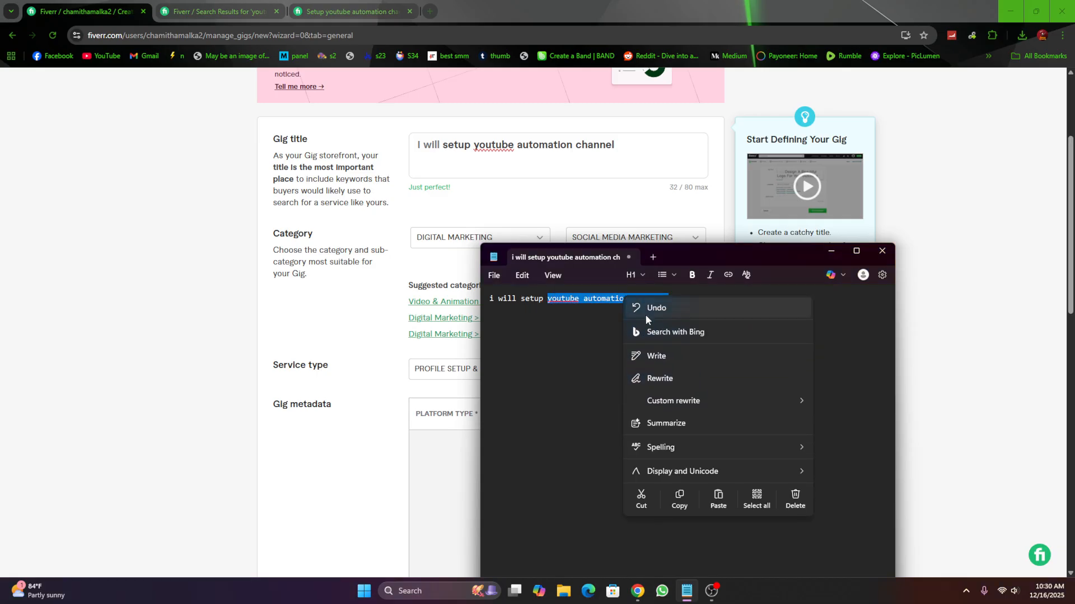
left_click(679, 497)
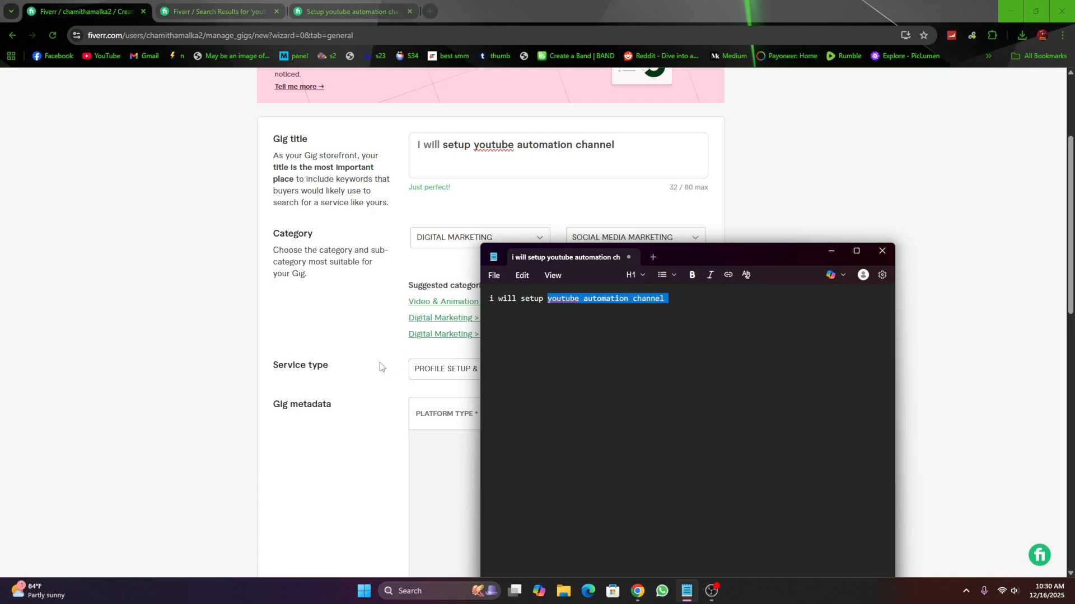
Return to the gig form and add "youtube automation channel" as a positive keyword in the search tags
left_click(360, 364)
scroll(377, 370, "down", 4)
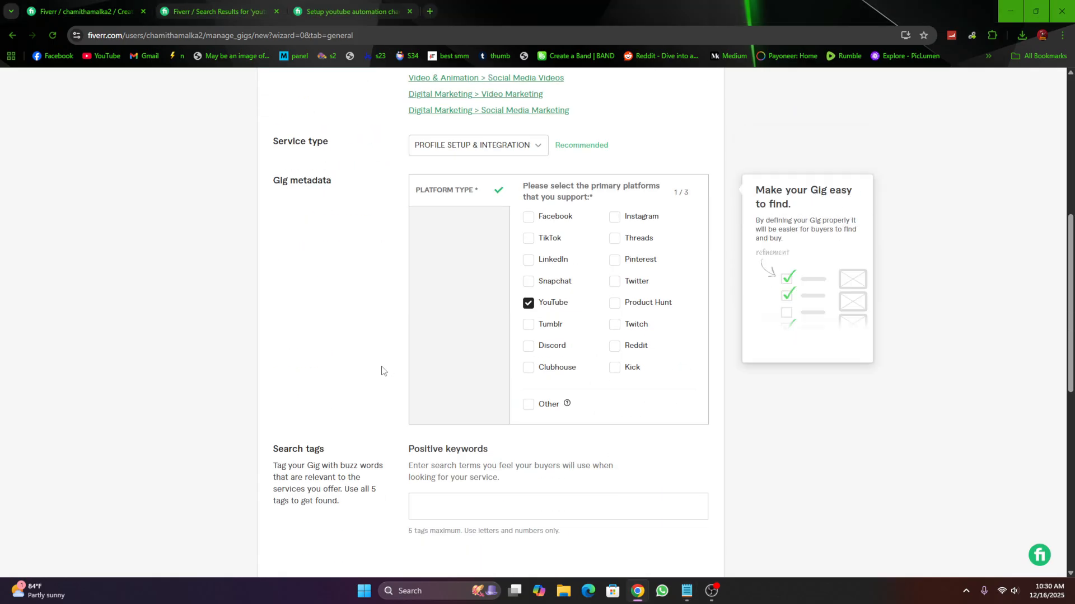
left_click(464, 513)
key("ctrl+v")
key("Return")
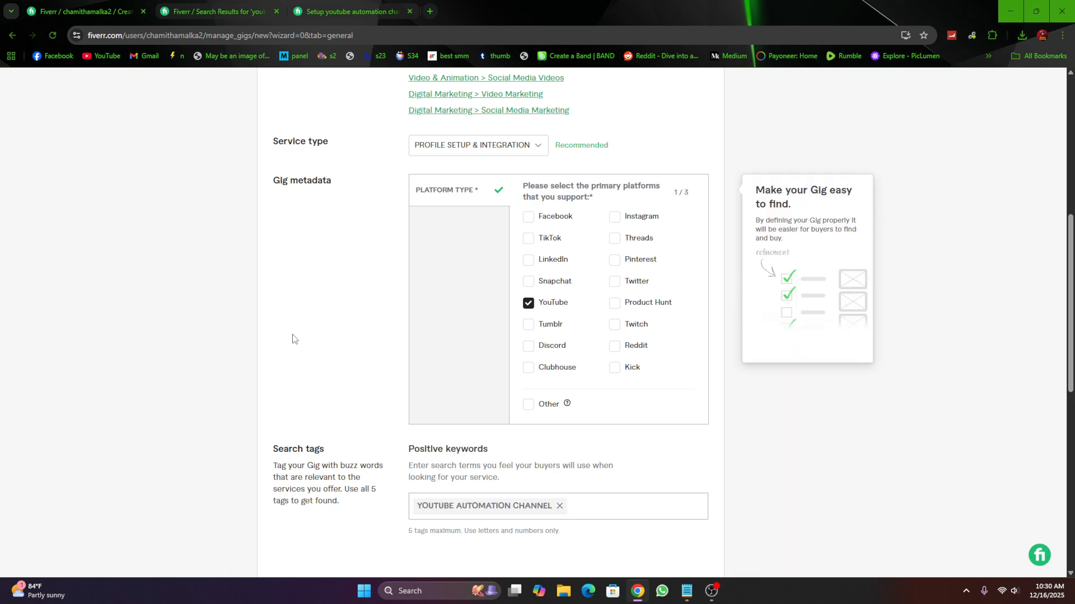
Look through the youtube automation search results and the competing "setup youtube automation channel business" gig down to its related tags
left_click(210, 4)
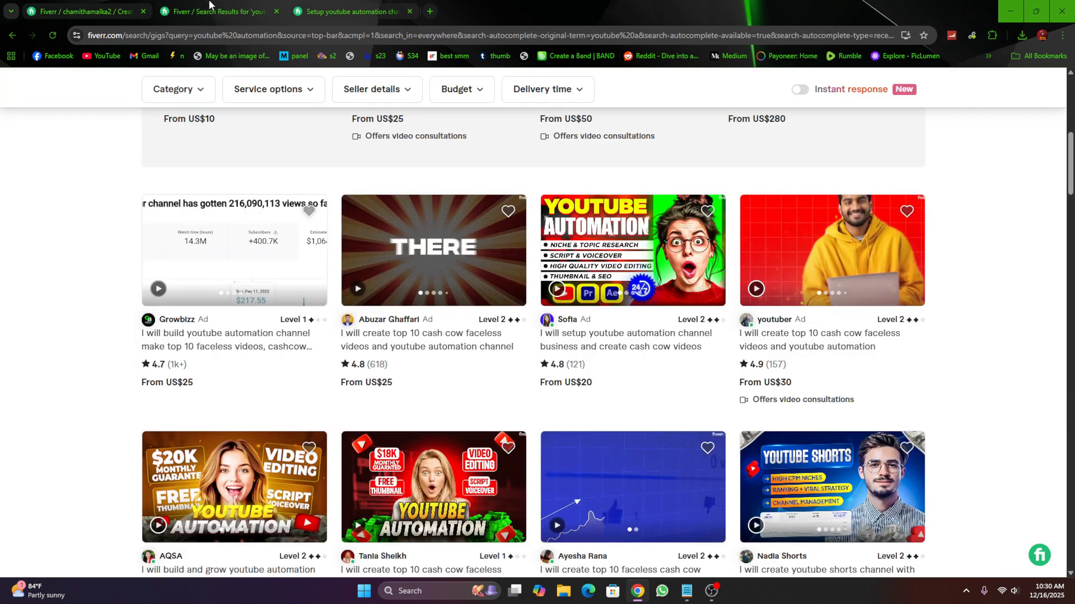
scroll(275, 269, "up", 10)
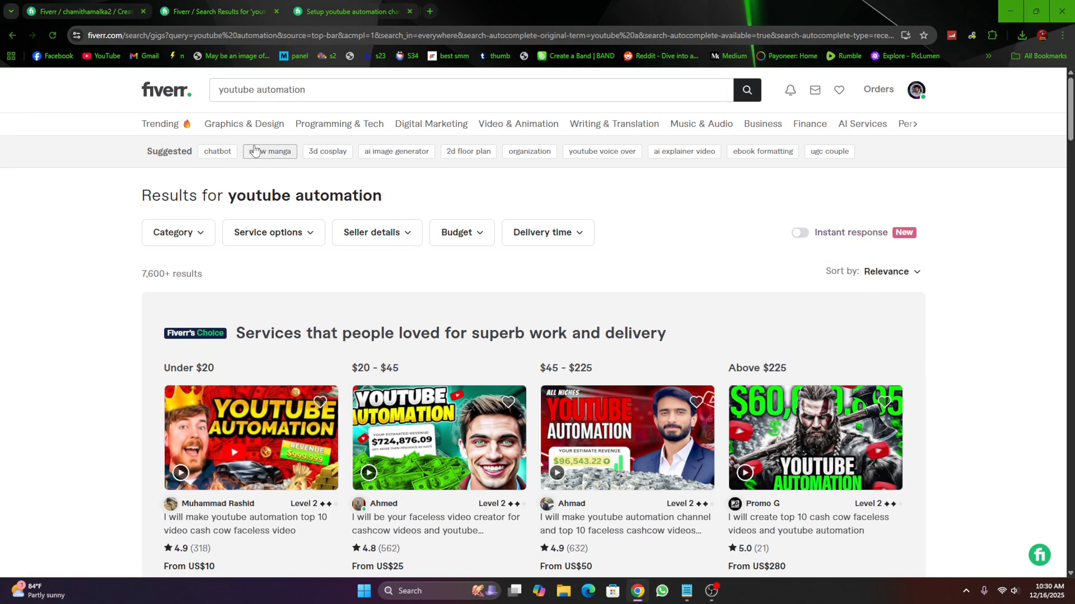
scroll(456, 291, "down", 1)
scroll(455, 290, "down", 8)
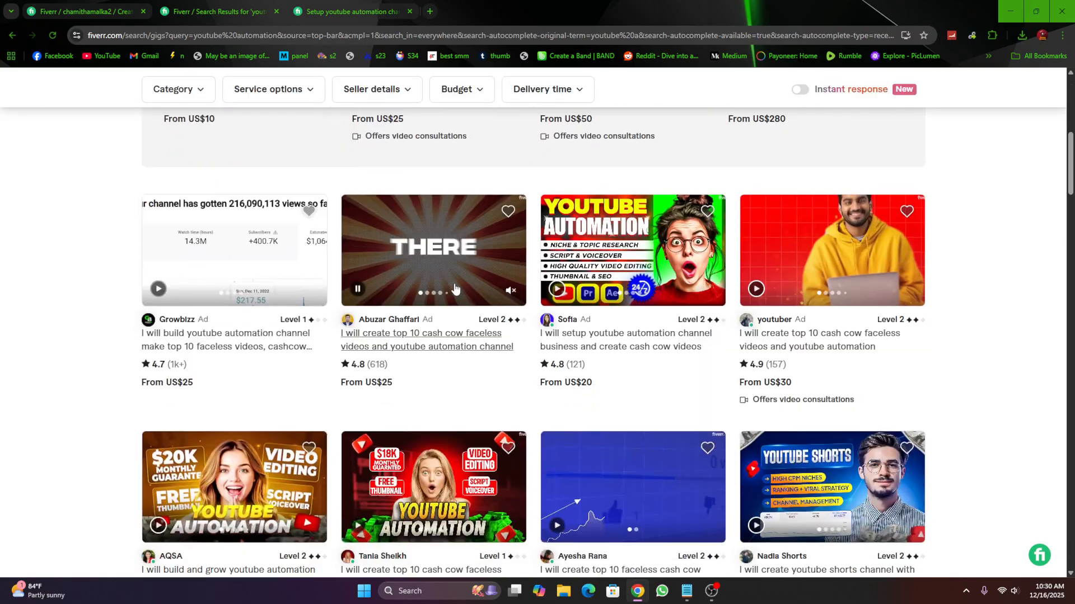
scroll(643, 276, "up", 3)
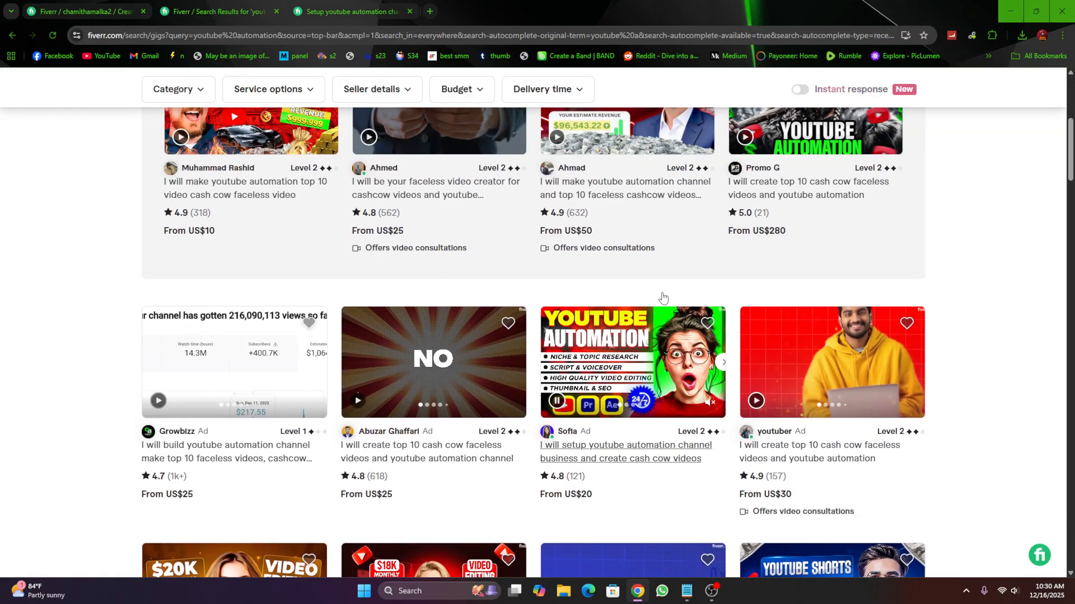
scroll(661, 297, "up", 2)
left_click(392, 11)
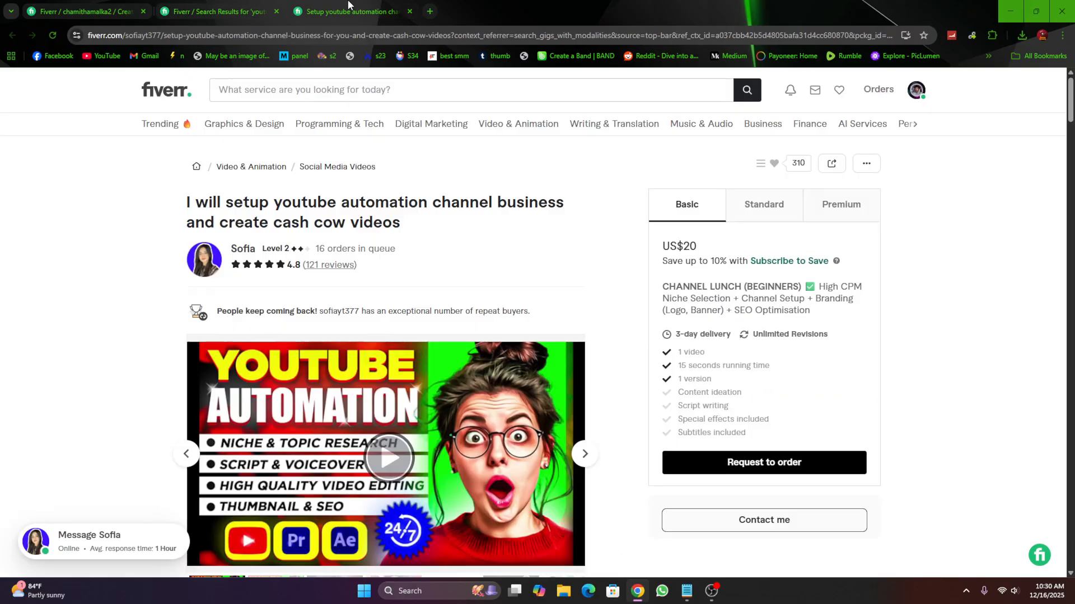
scroll(498, 455, "down", 10)
scroll(498, 455, "down", 20)
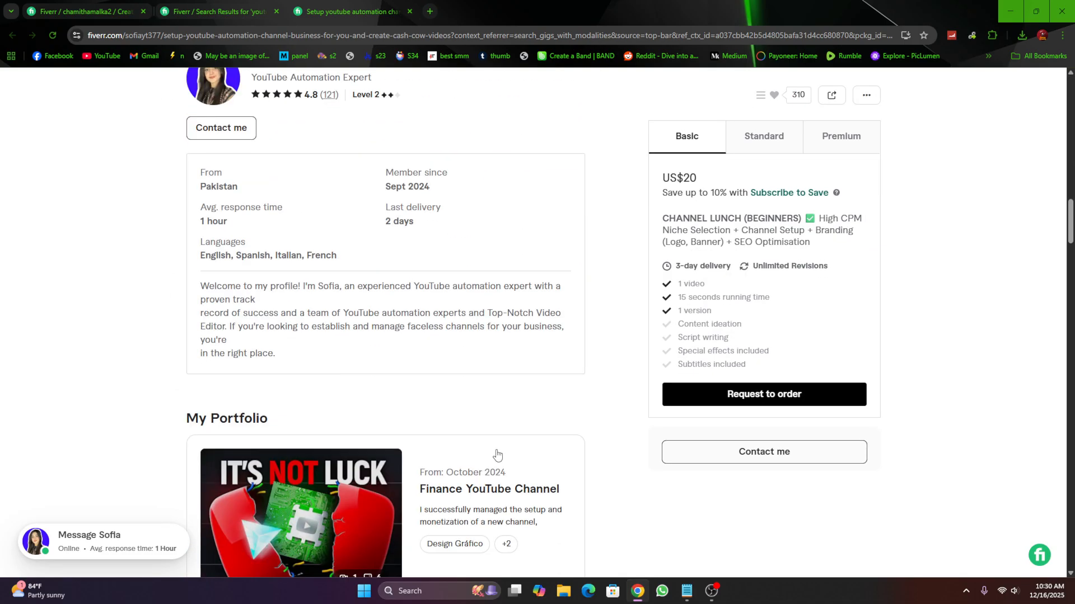
scroll(495, 453, "down", 20)
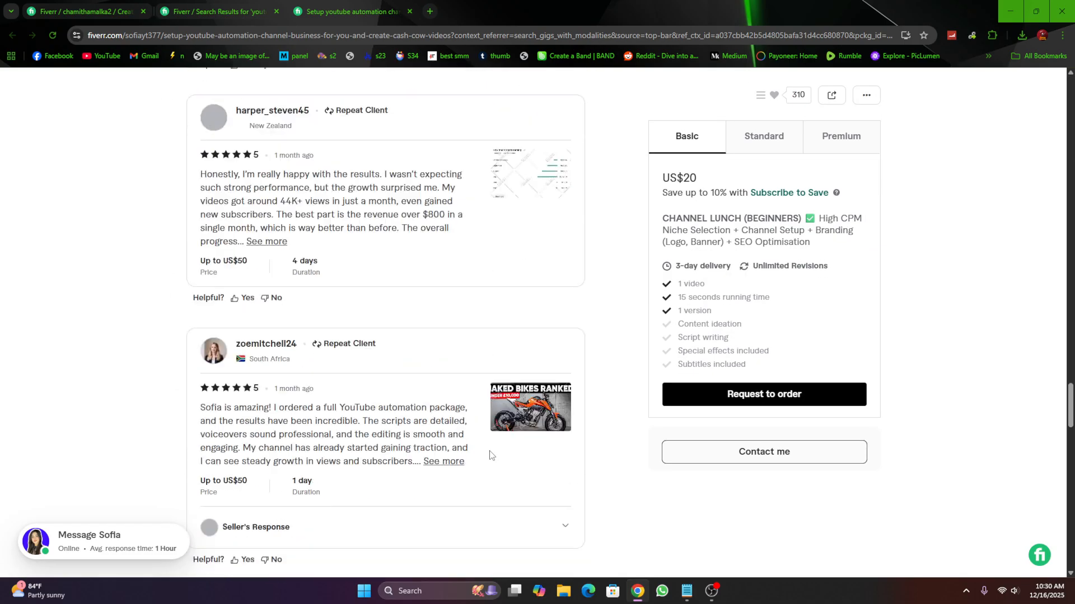
scroll(488, 456, "up", 2)
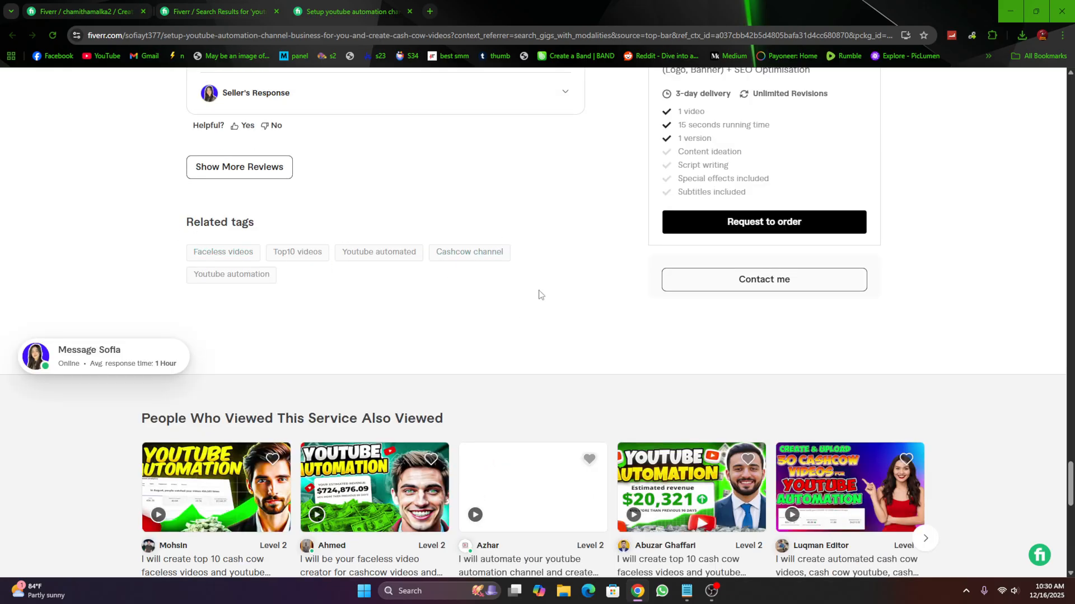
Copy the related tags from Faceless videos through Cashcow channel into Notepad, on a separate line below the title
left_click_drag(518, 254, 183, 254)
right_click(238, 257)
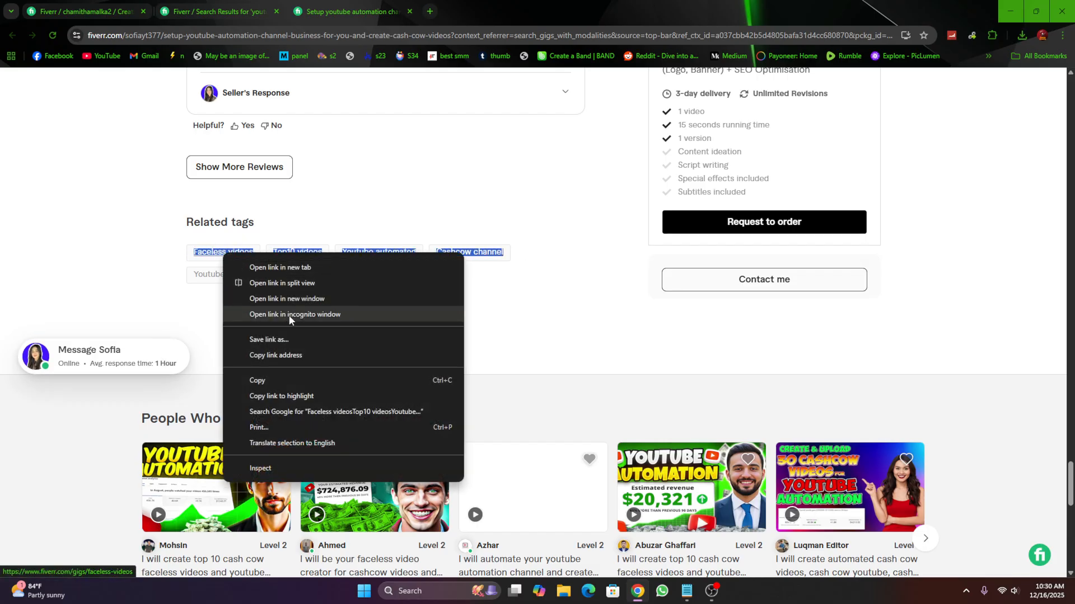
left_click(301, 378)
left_click(687, 592)
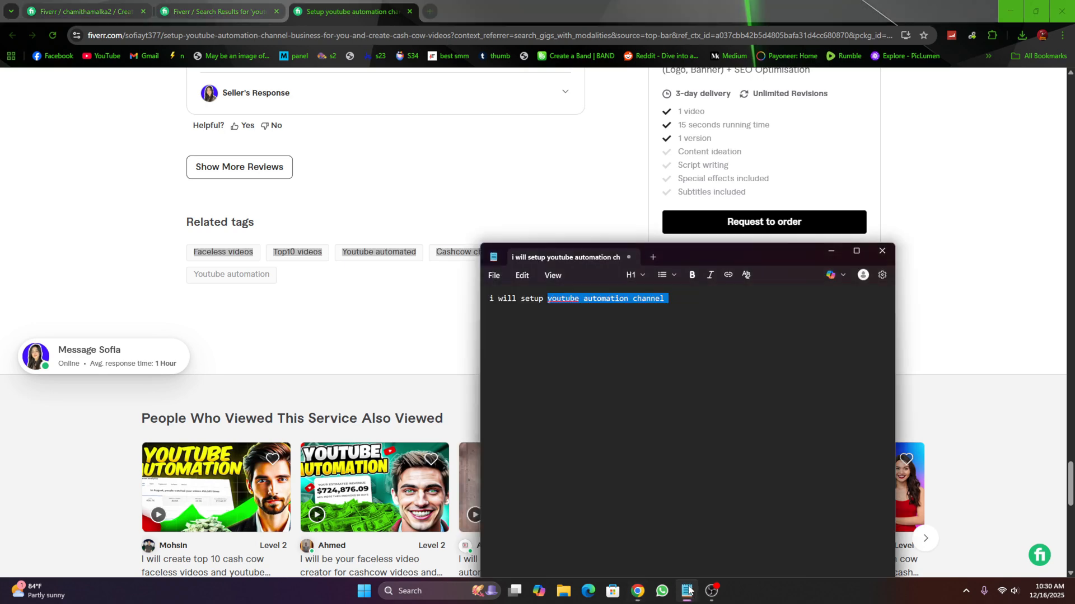
left_click(664, 336)
type("faceless videostop10 videosyoutube automatedcashcow channel")
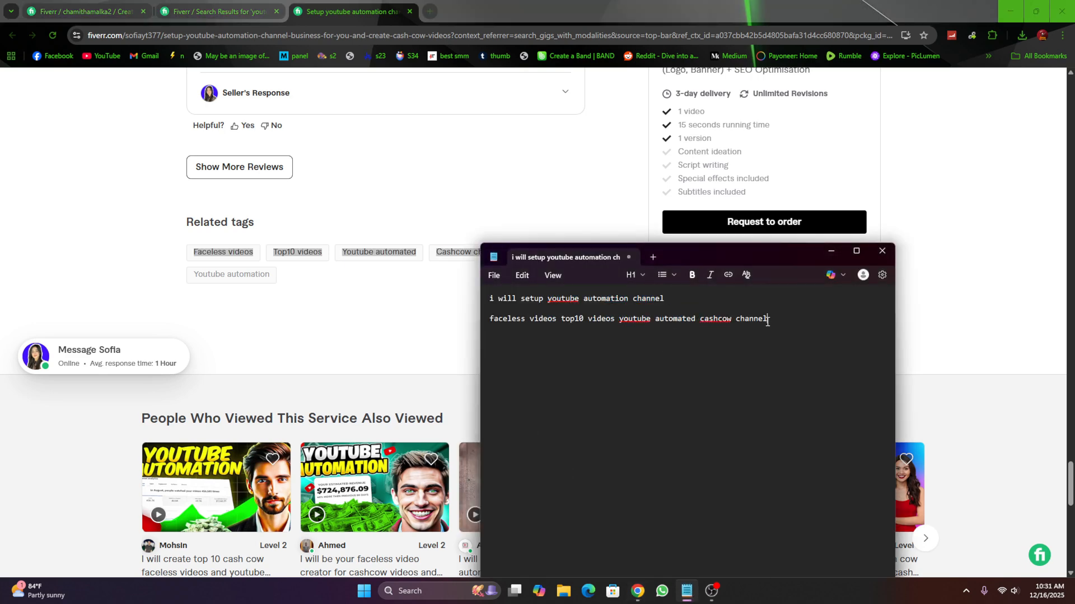
Copy "cashcow channel" from the Notepad list and add it as a search tag in the gig form
left_click_drag(768, 322, 701, 325)
key("ctrl+c")
left_click(97, 6)
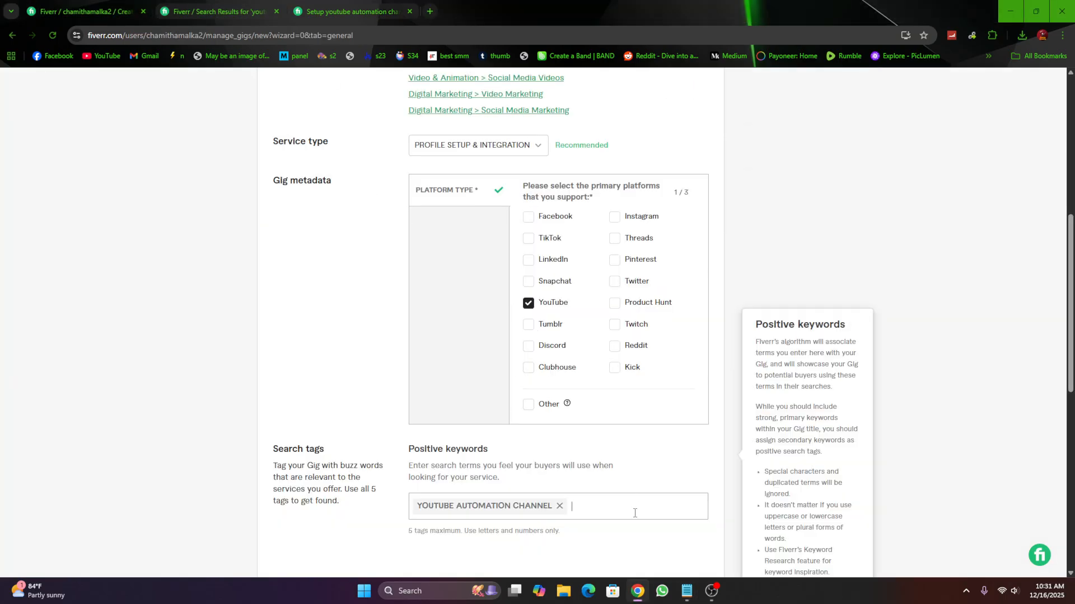
key("ctrl+v")
key("Return")
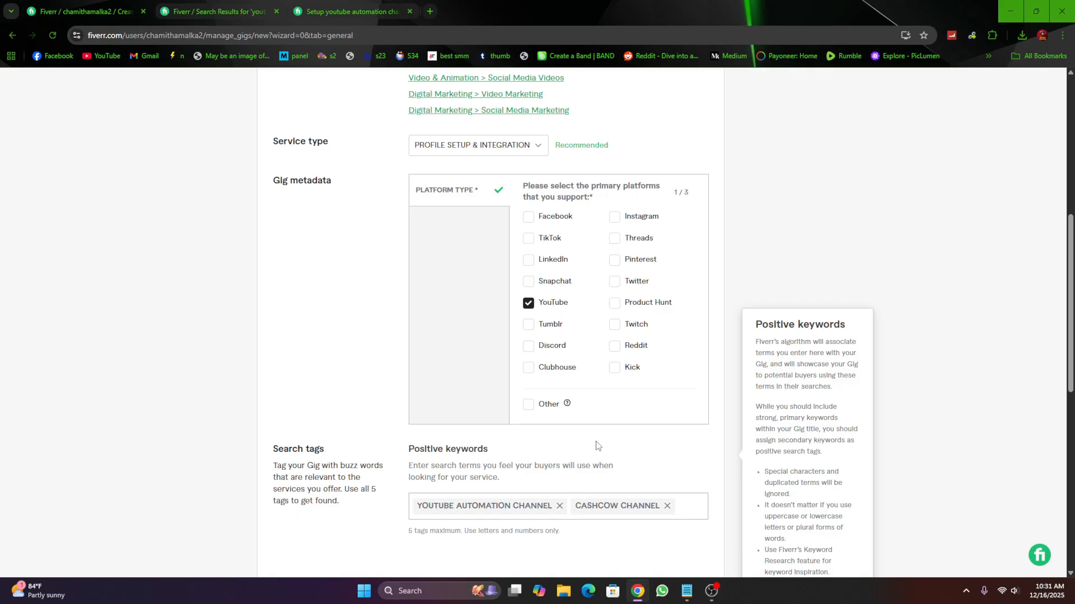
Copy "faceless videos" from the Notepad list and add it to the gig's search tags
left_click(323, 8)
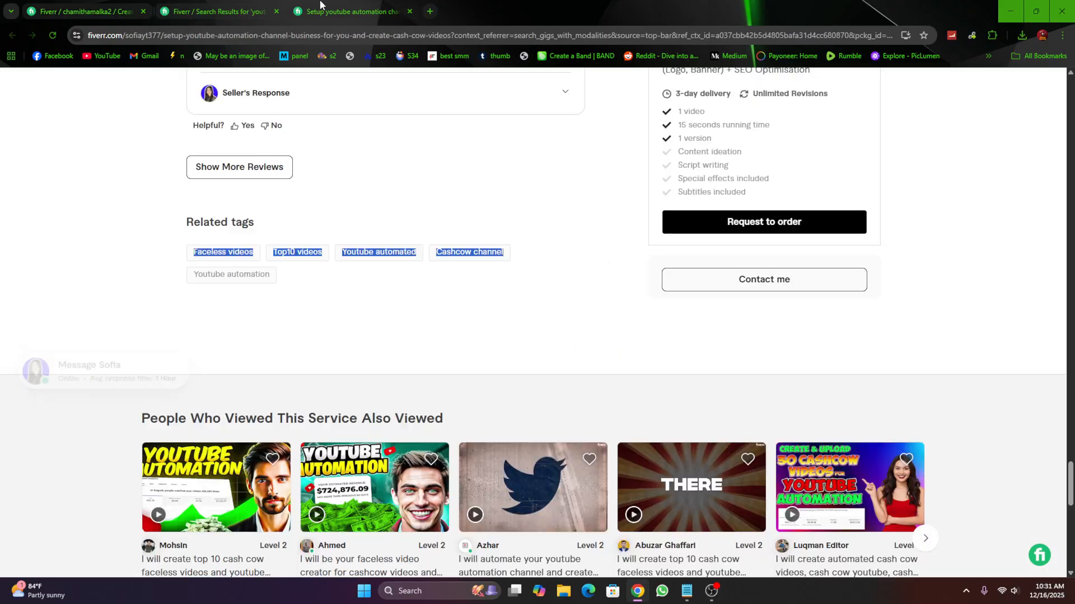
left_click(203, 5)
left_click(687, 591)
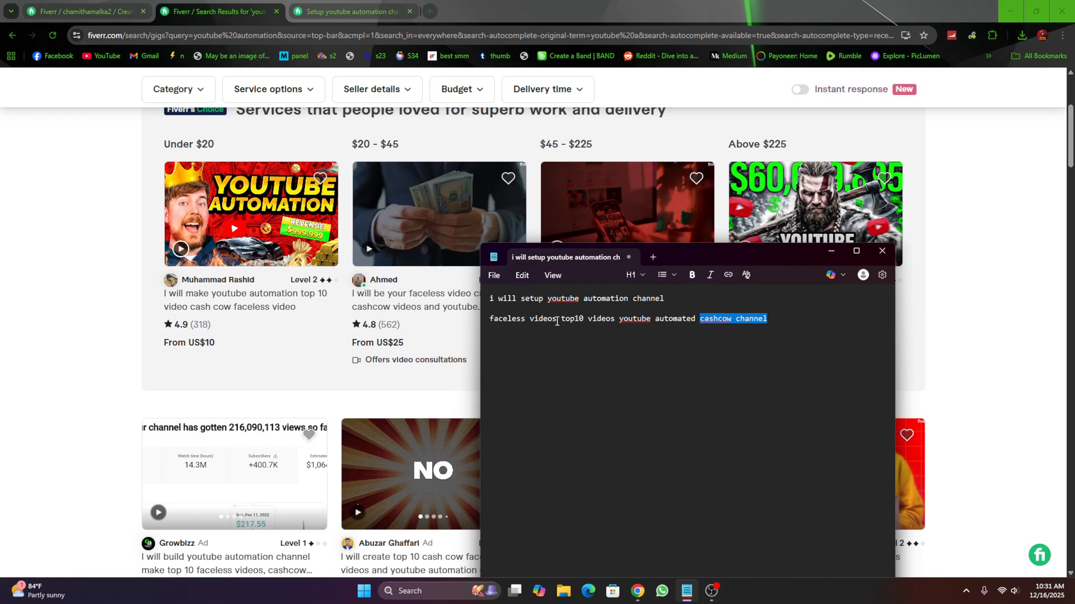
left_click_drag(557, 321, 484, 316)
left_click(81, 6)
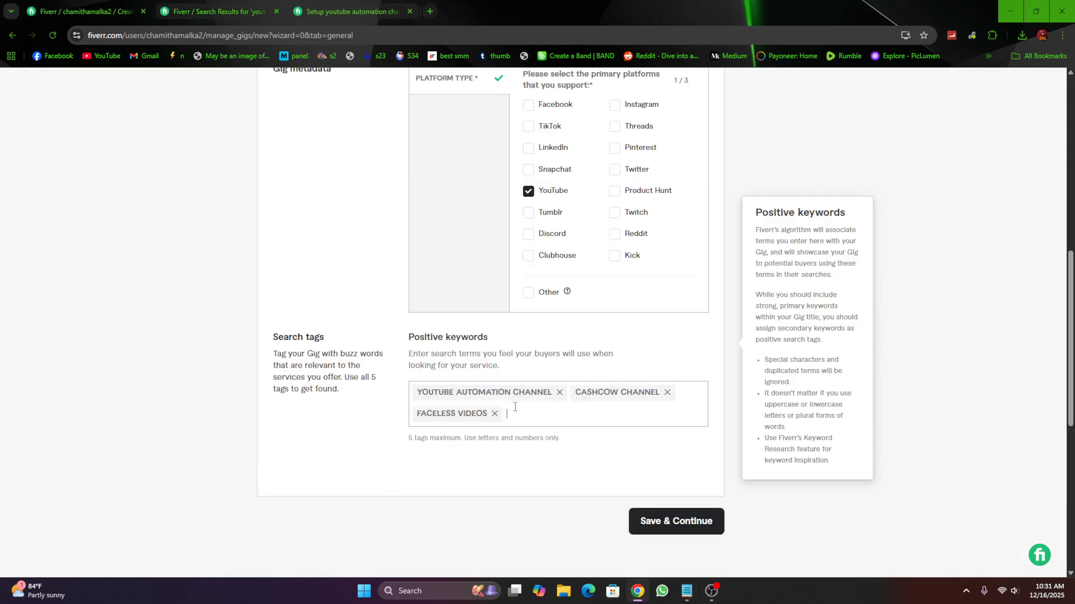
left_click(476, 417)
Open a competing "build and grow youtube automation channel" gig from the search results and look through it down to its related tags
key("ctrl+Tab")
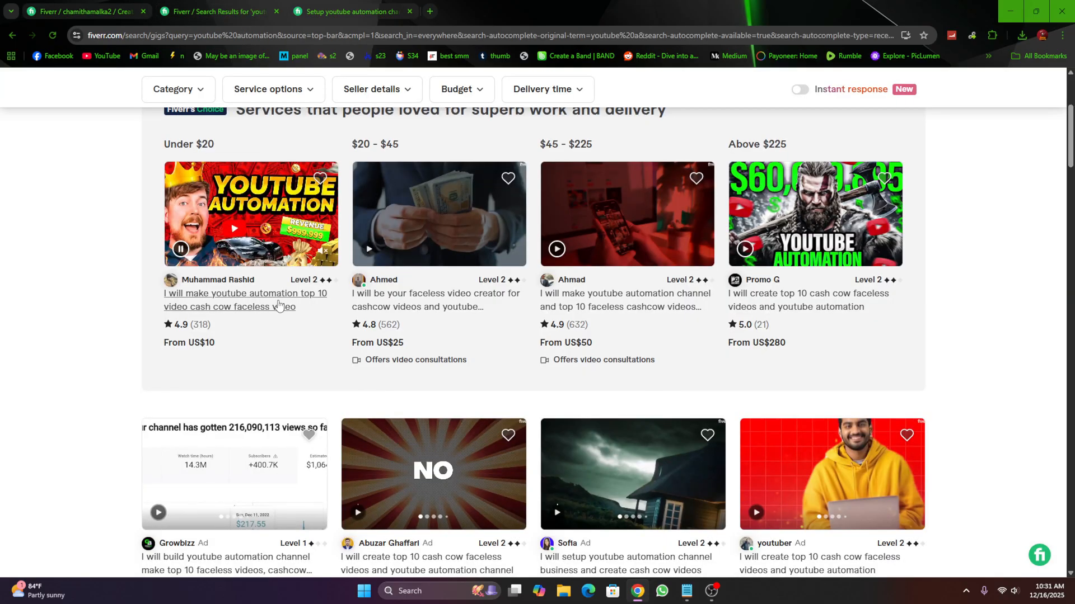
scroll(437, 314, "down", 6)
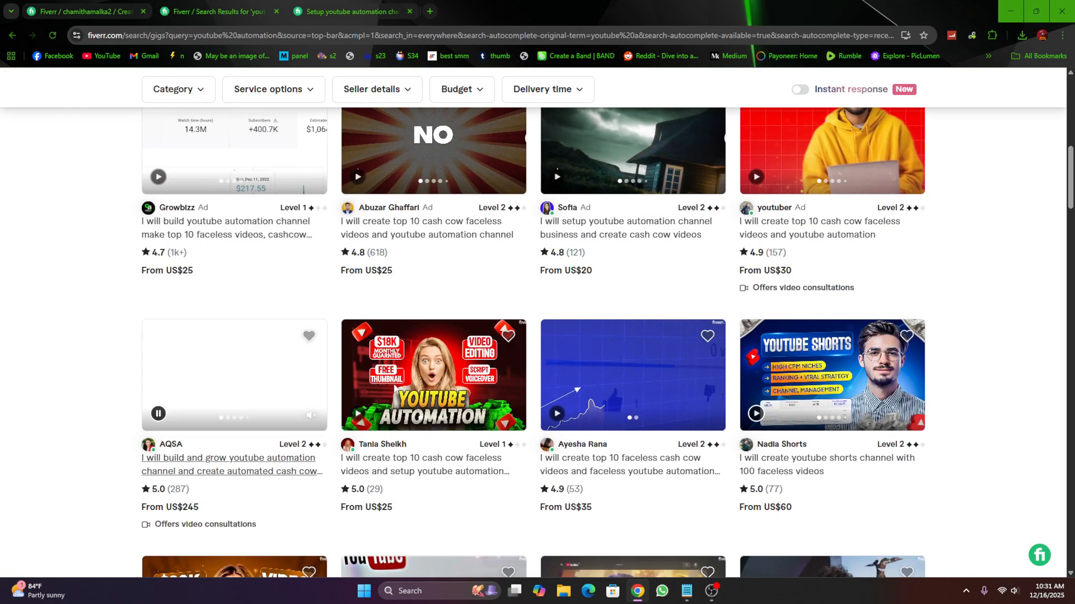
scroll(445, 358, "down", 1)
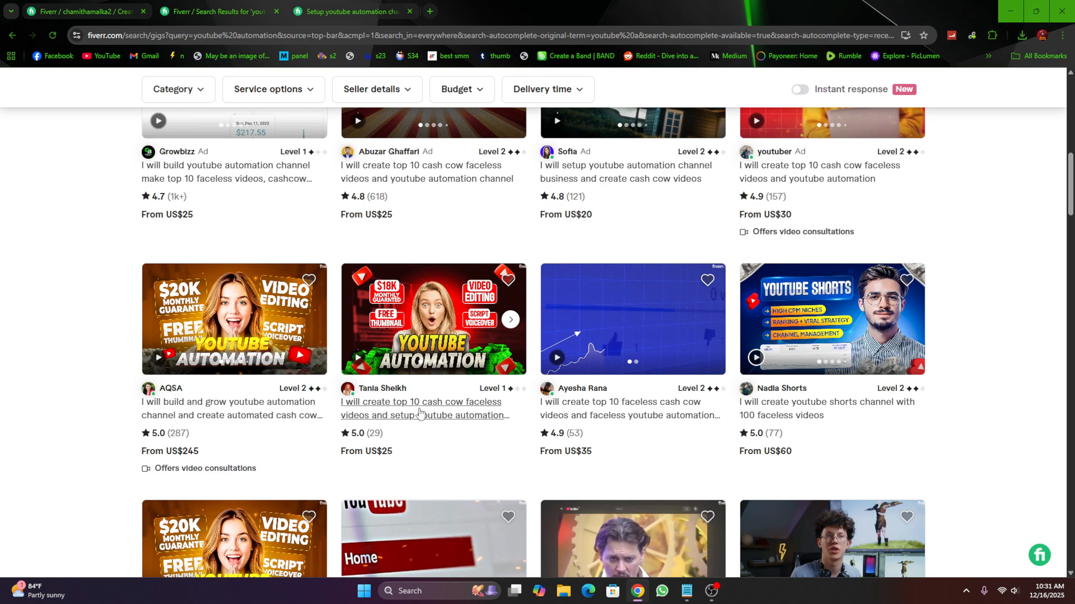
scroll(428, 416, "down", 4)
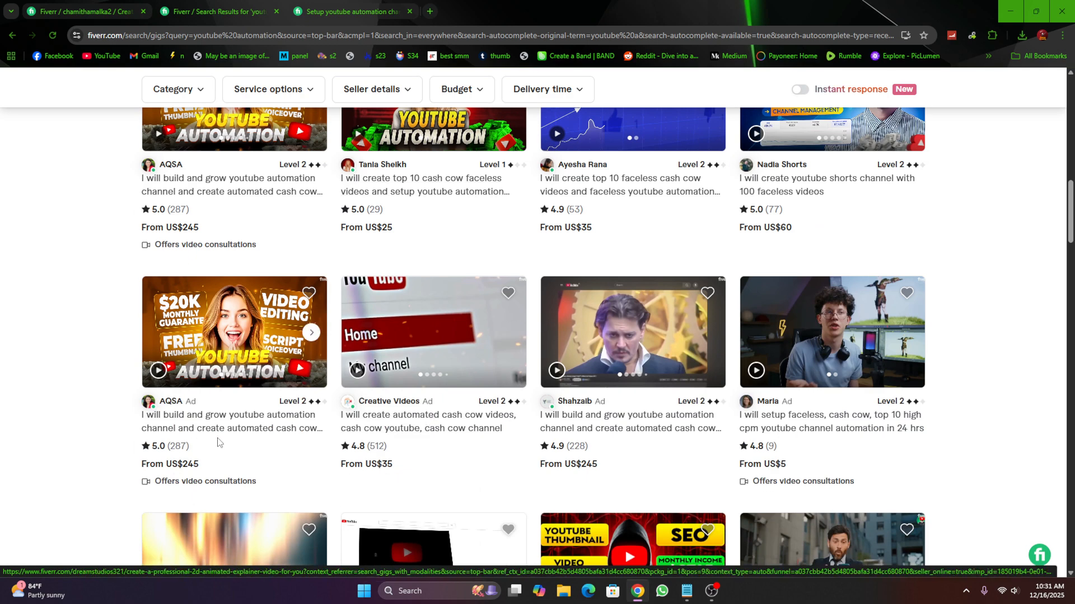
left_click(216, 419)
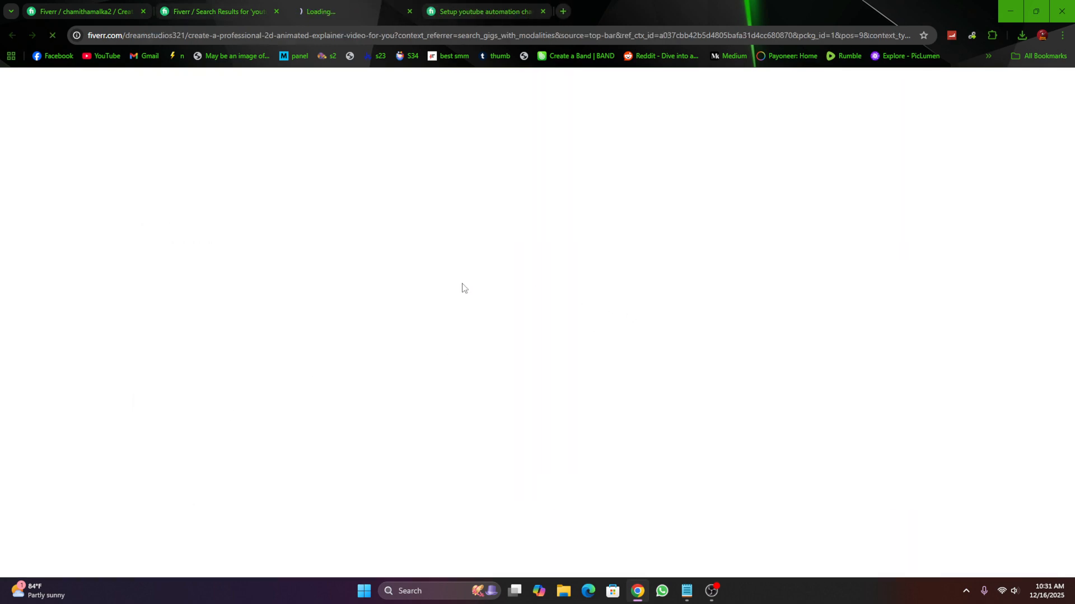
scroll(391, 263, "down", 20)
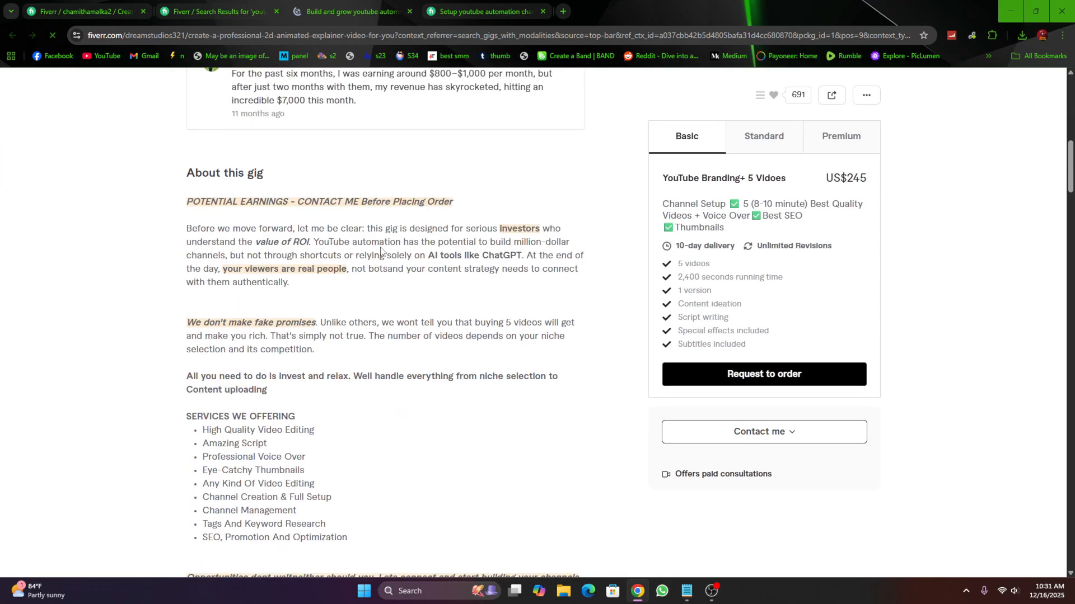
scroll(339, 330, "down", 20)
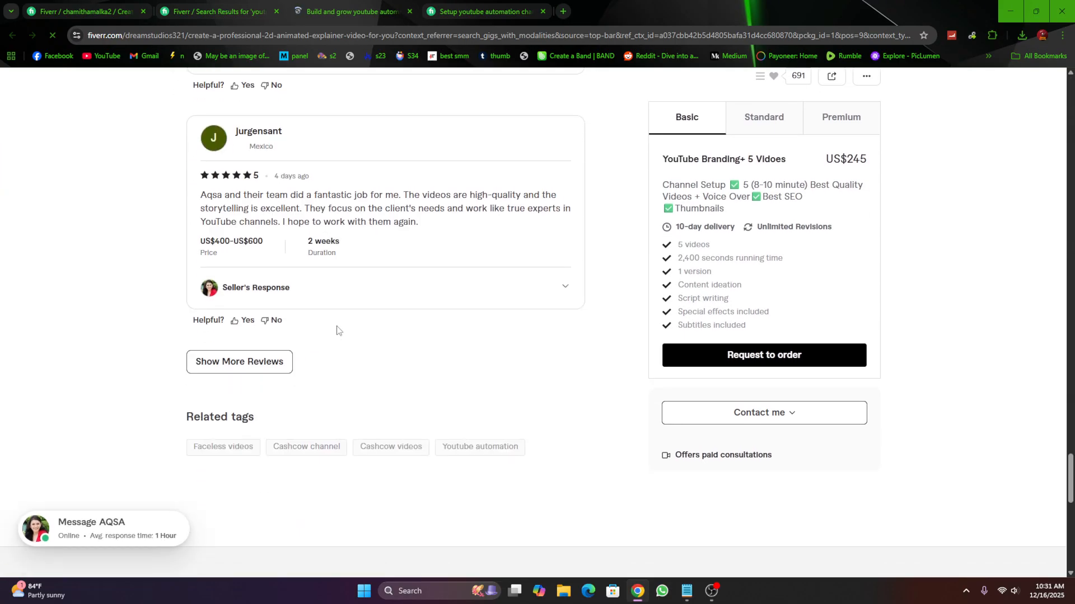
scroll(337, 330, "up", 4)
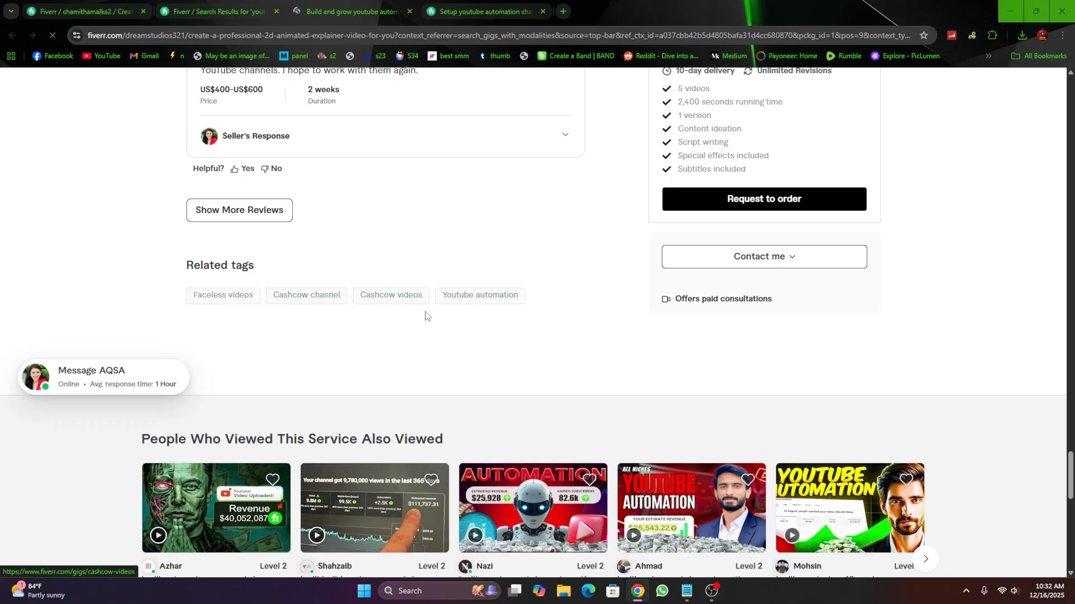
Copy the related tag "Cashcow videos" from the competing gig and add it as a search tag in the gig form
left_click_drag(423, 295, 360, 295)
right_click(371, 295)
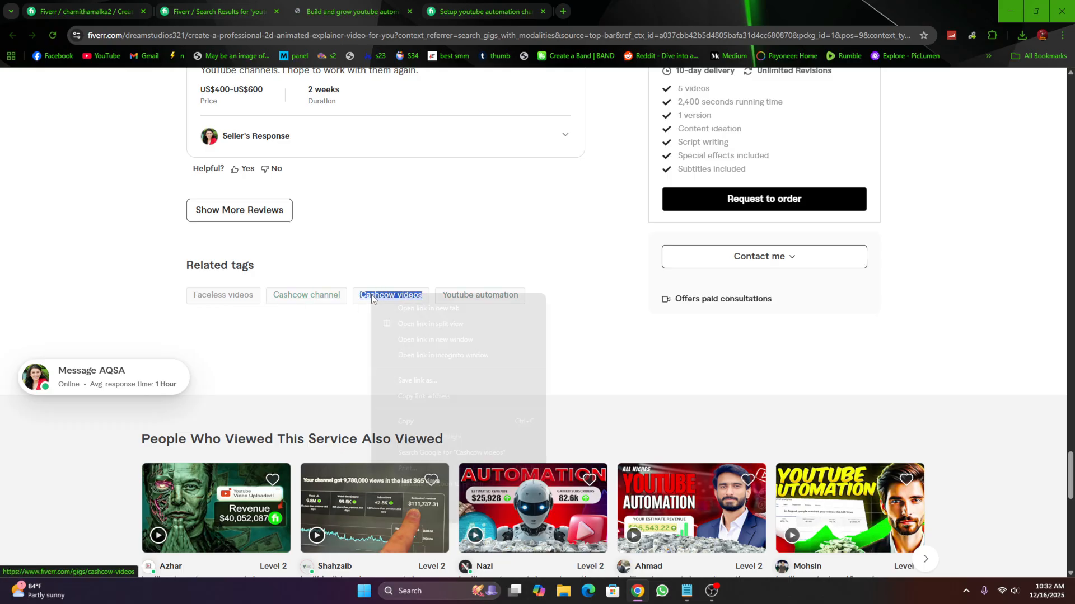
left_click(405, 421)
left_click(126, 6)
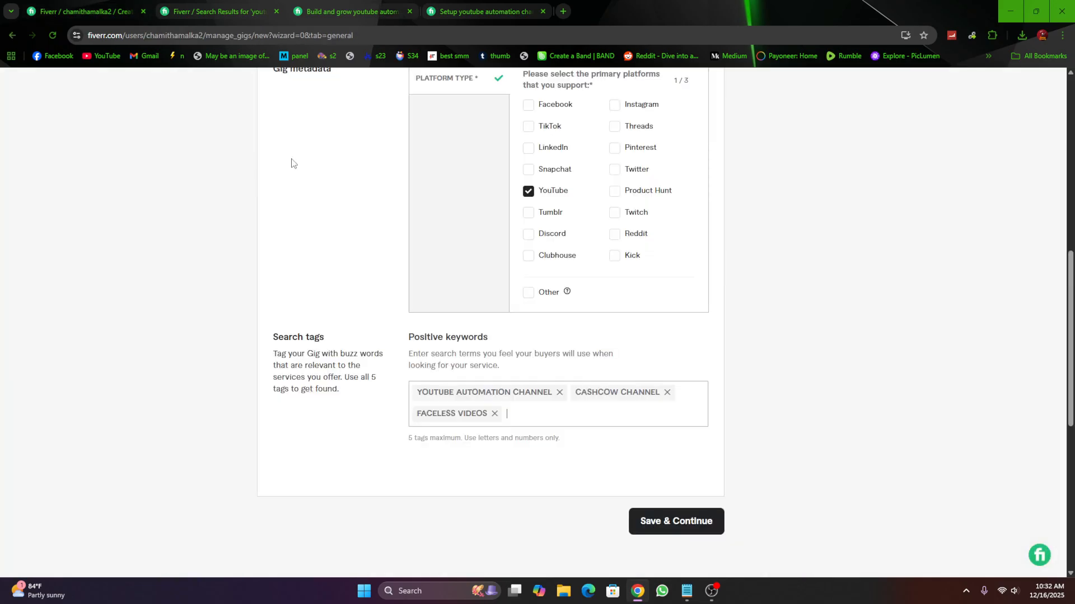
key("ctrl+v")
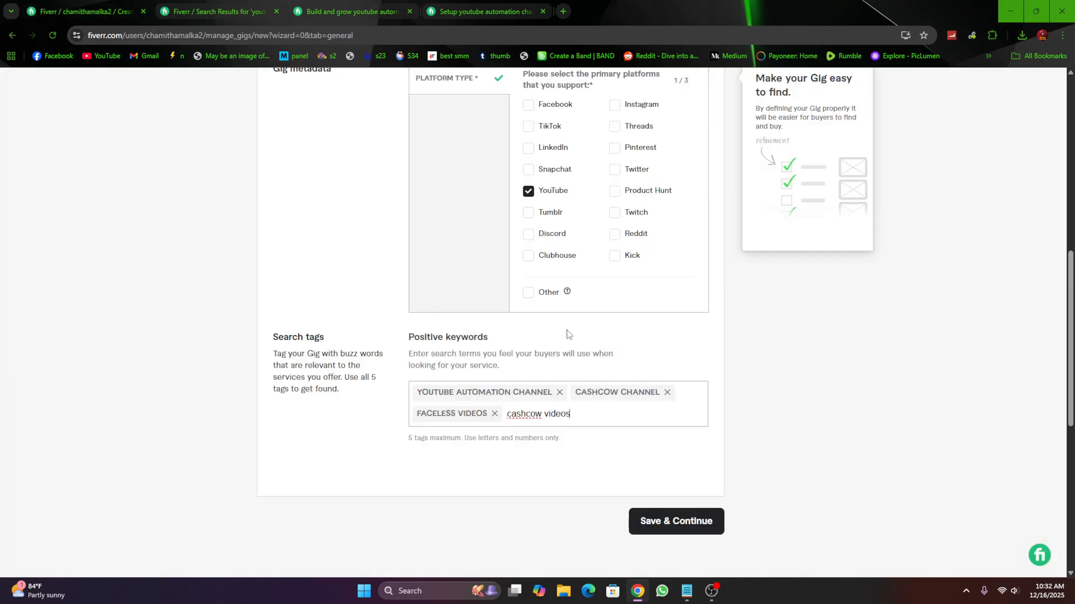
key("Return")
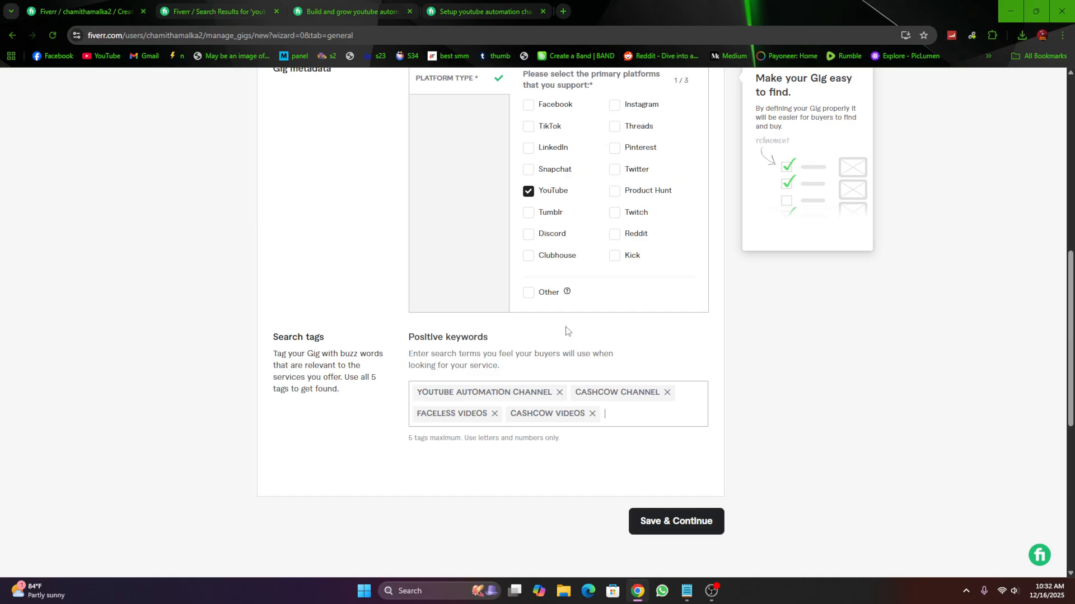
Add "build youtube channel" as a search tag in the gig form
type("bui")
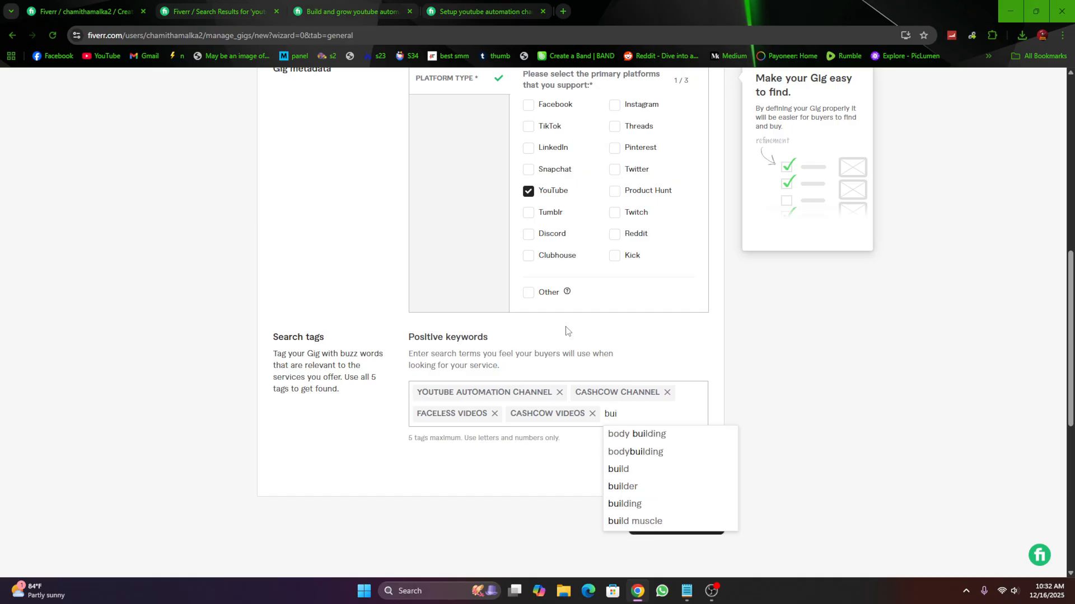
type("ld ")
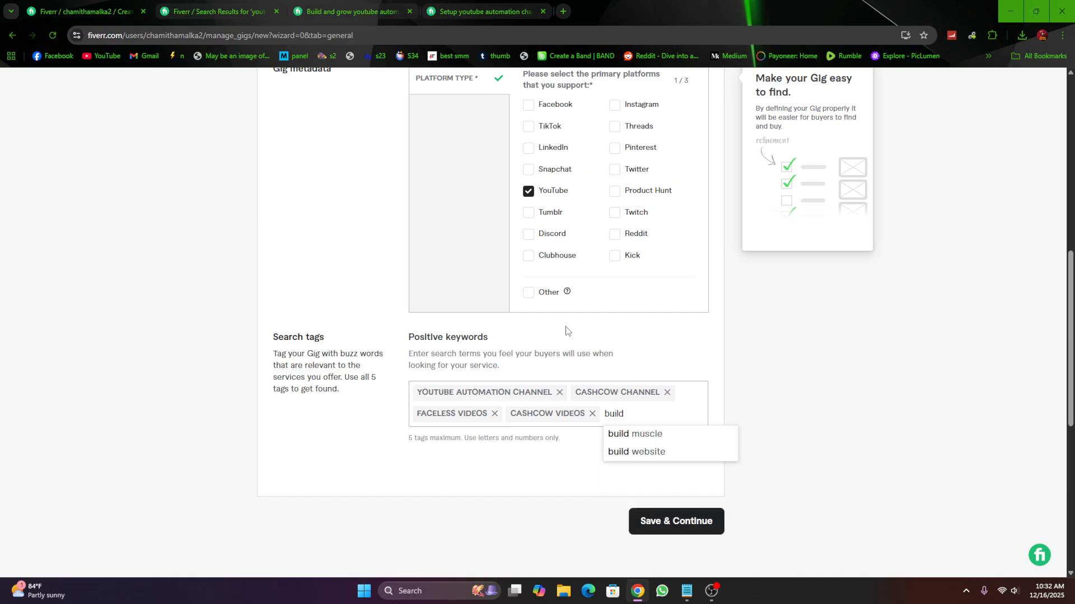
type("youtube ")
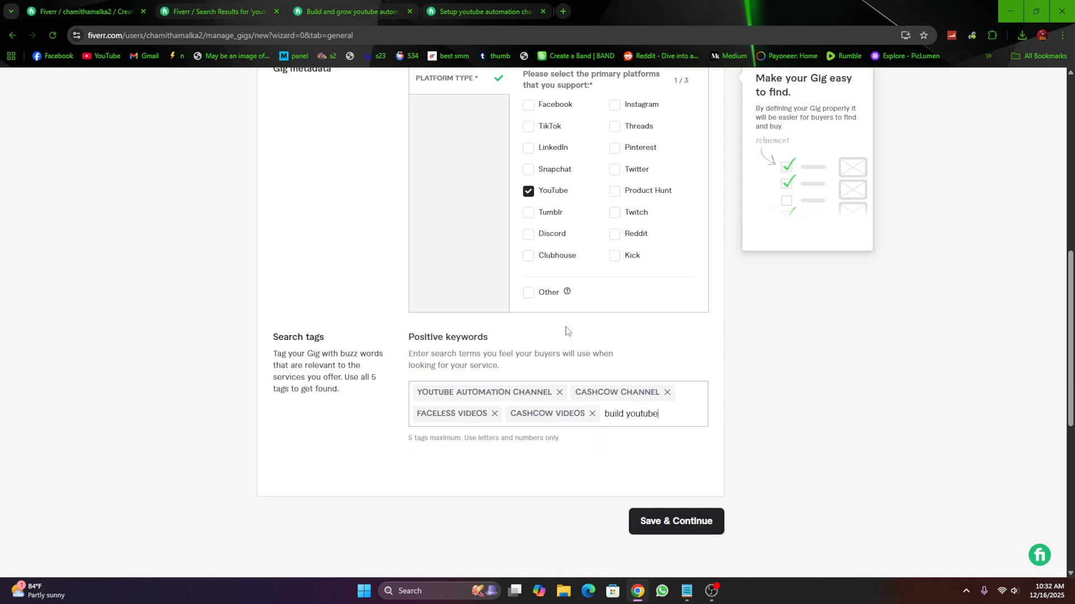
type("channel")
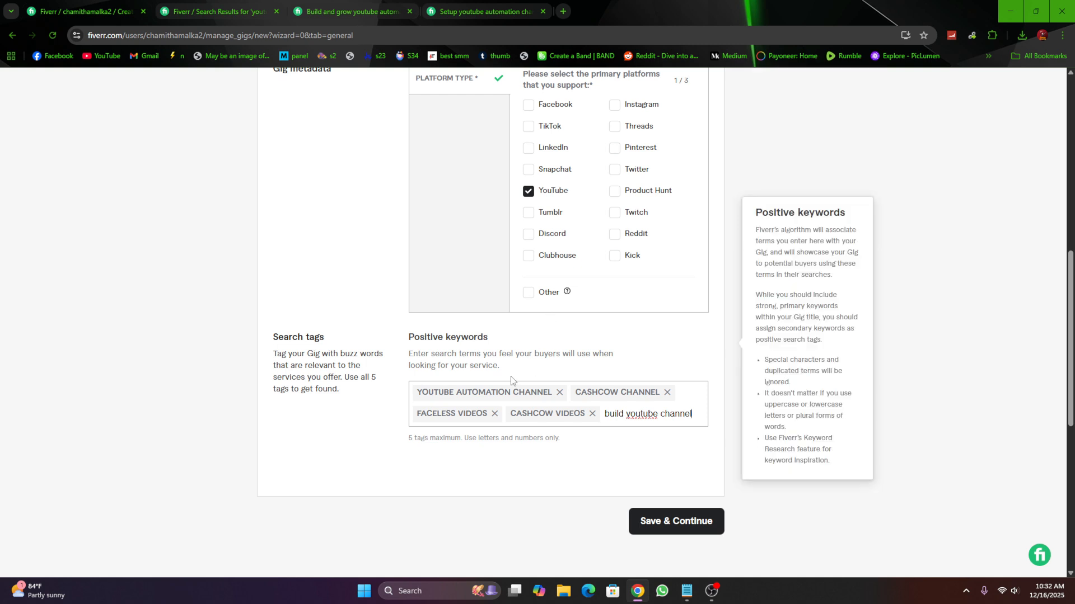
key("Return")
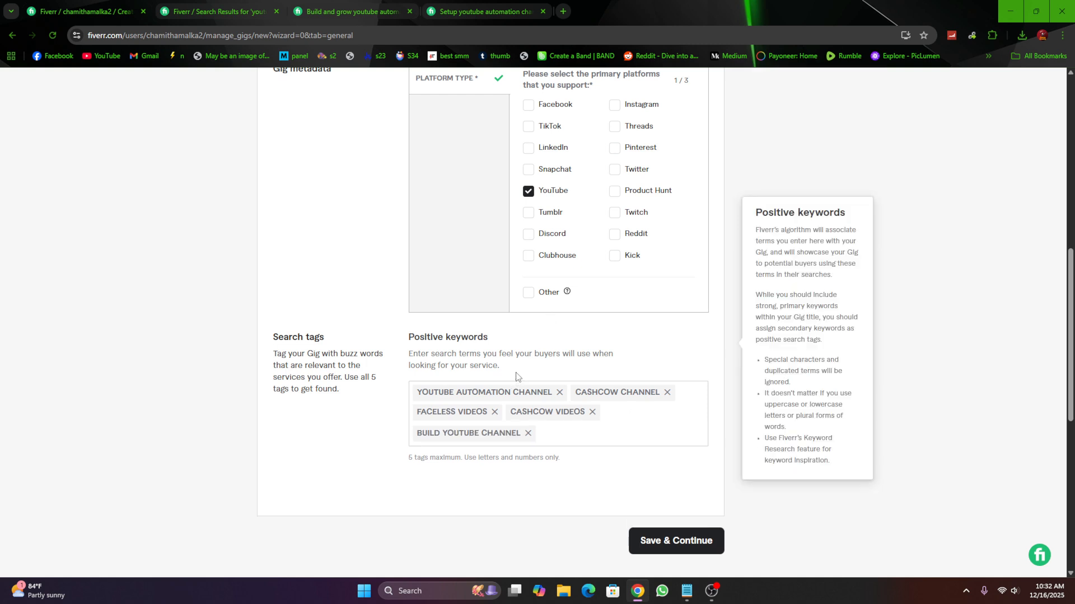
Remove the "youtube automation channel" and "build youtube channel" search tags, and save the gig overview to continue to Scope & Pricing
left_click(689, 536)
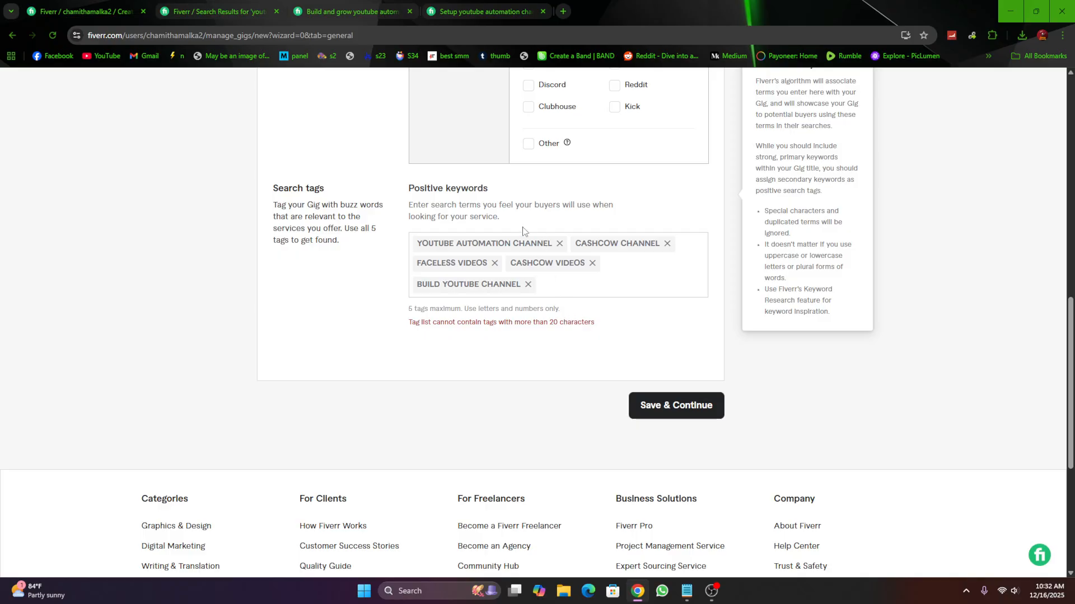
left_click(559, 242)
left_click(651, 385)
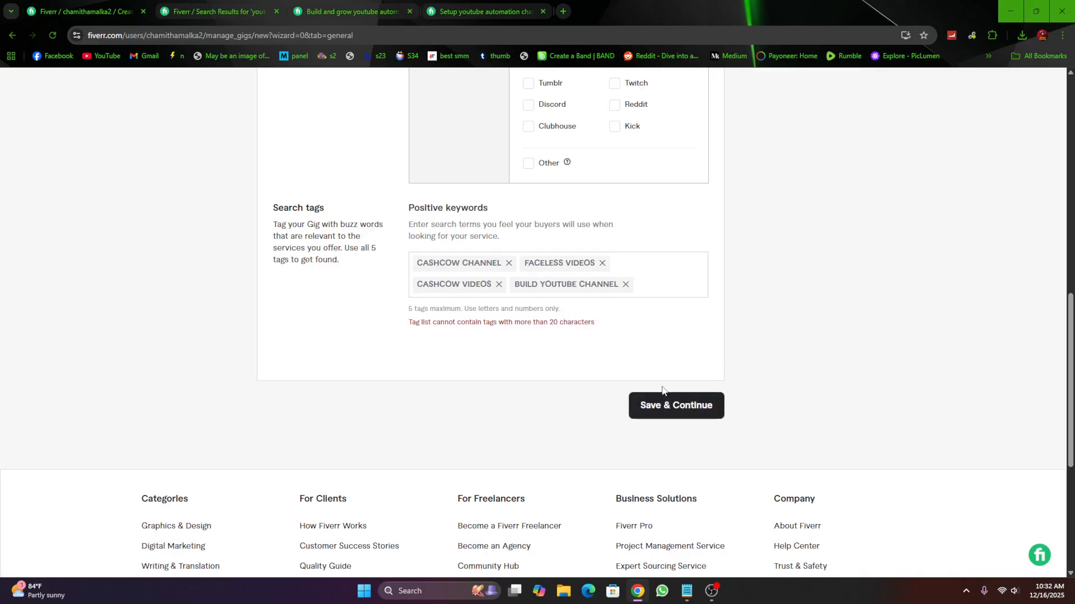
left_click(625, 284)
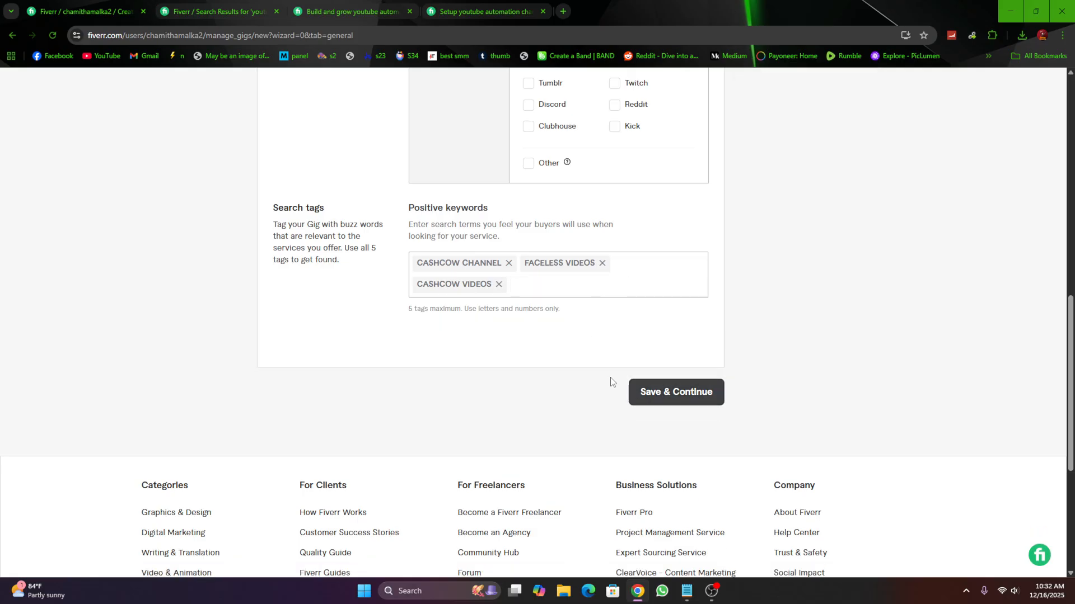
left_click(651, 392)
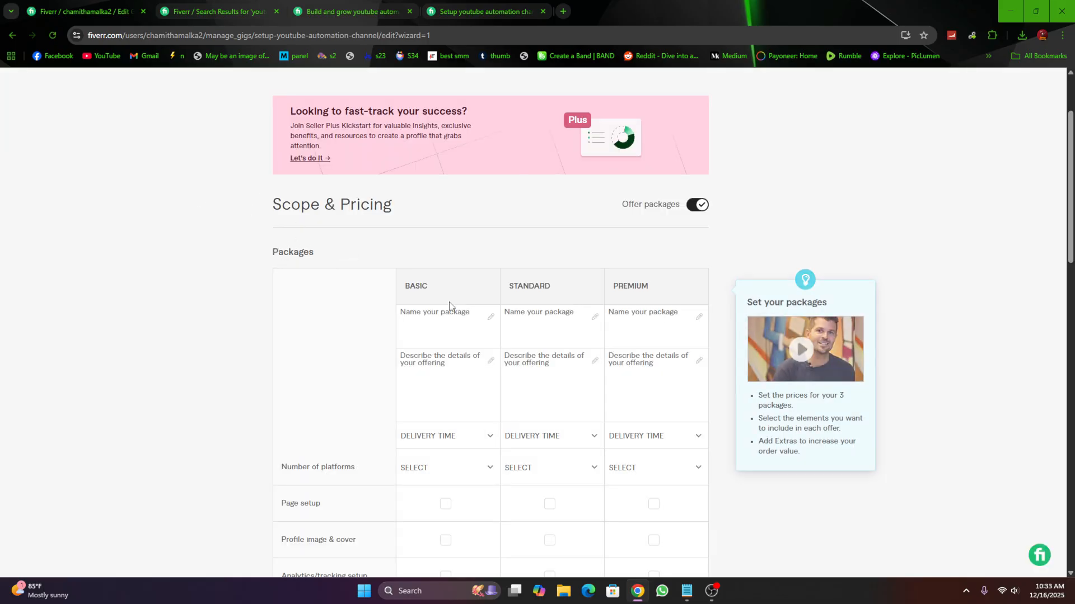
Name the first package "Basic" in the Packages table
scroll(392, 283, "down", 1)
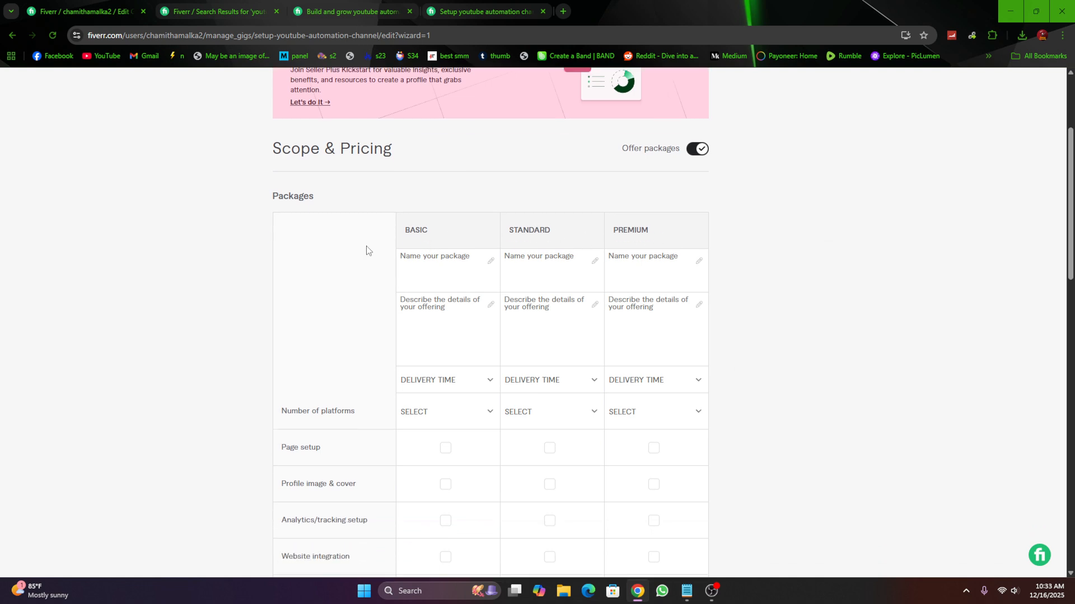
left_click(424, 256)
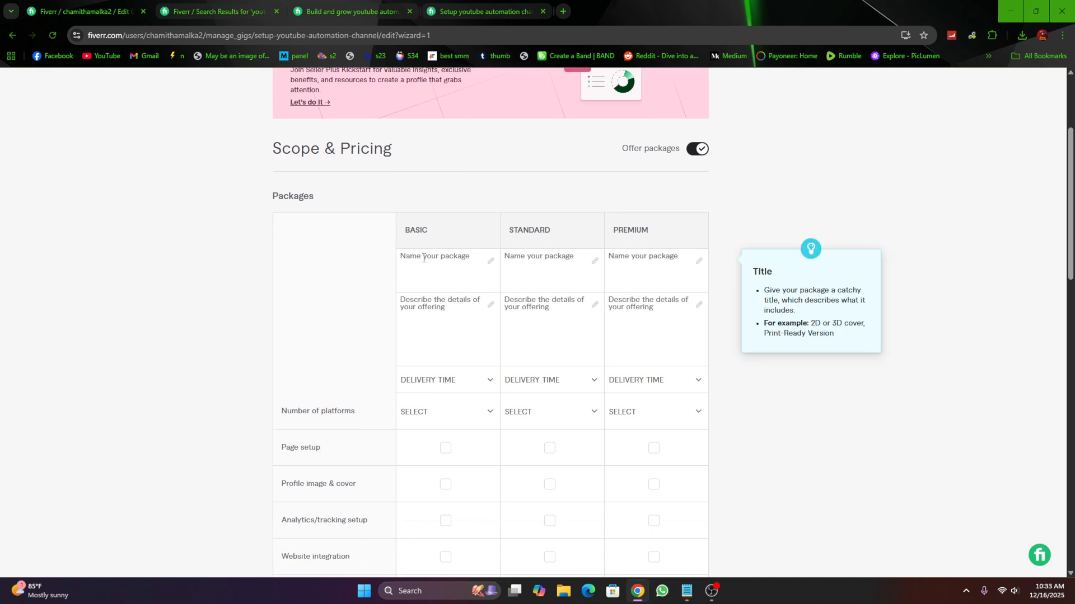
double_click(417, 230)
right_click(417, 230)
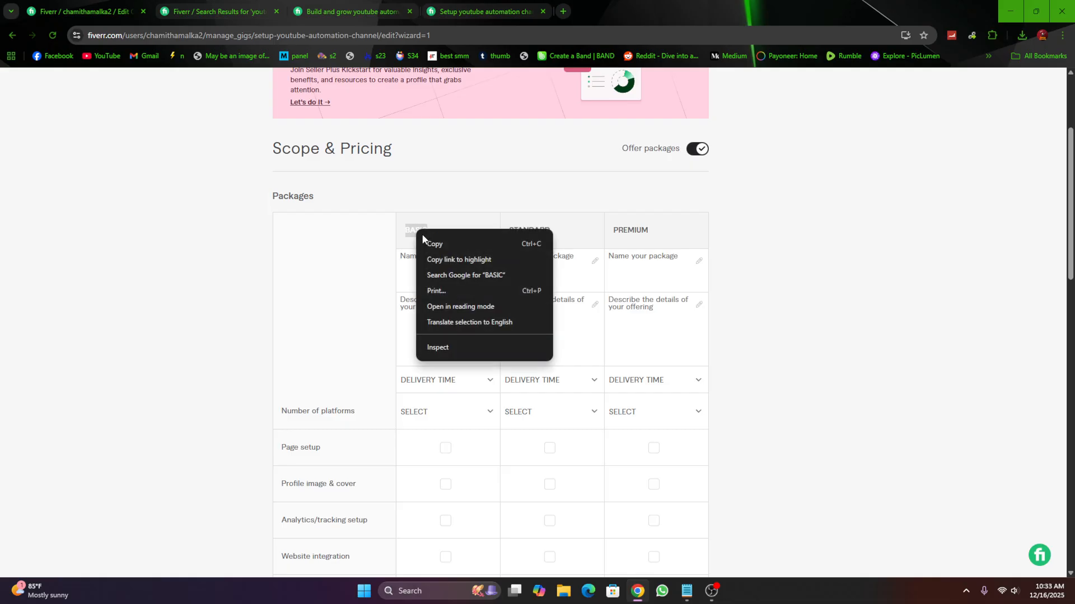
key("Escape")
left_click(426, 262)
key("ctrl+v")
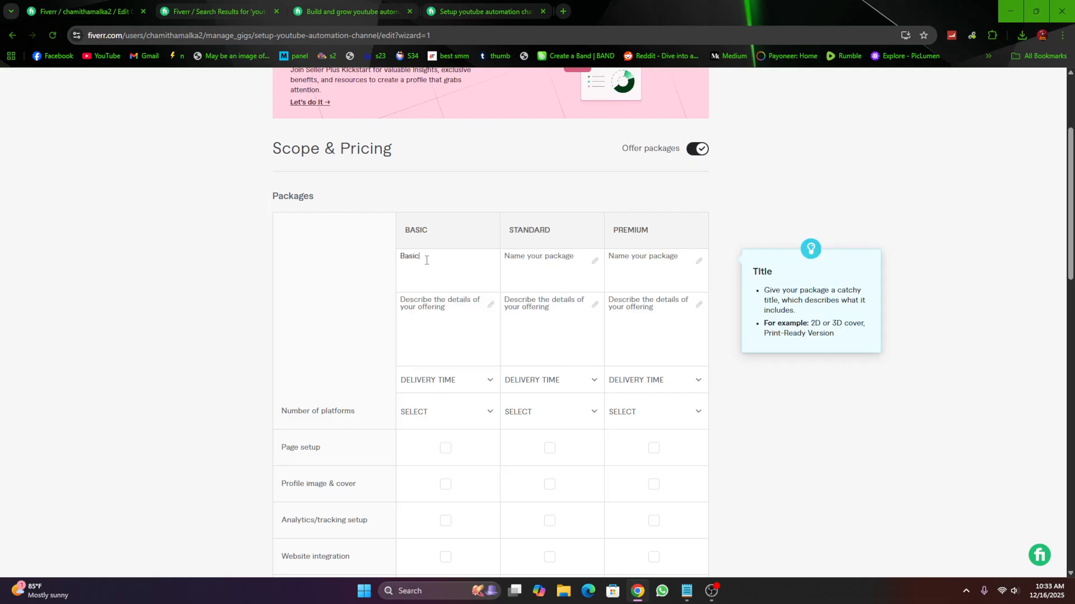
Copy the Standard column heading and use it as that package's name
double_click(531, 230)
right_click(533, 231)
left_click(548, 244)
left_click(537, 262)
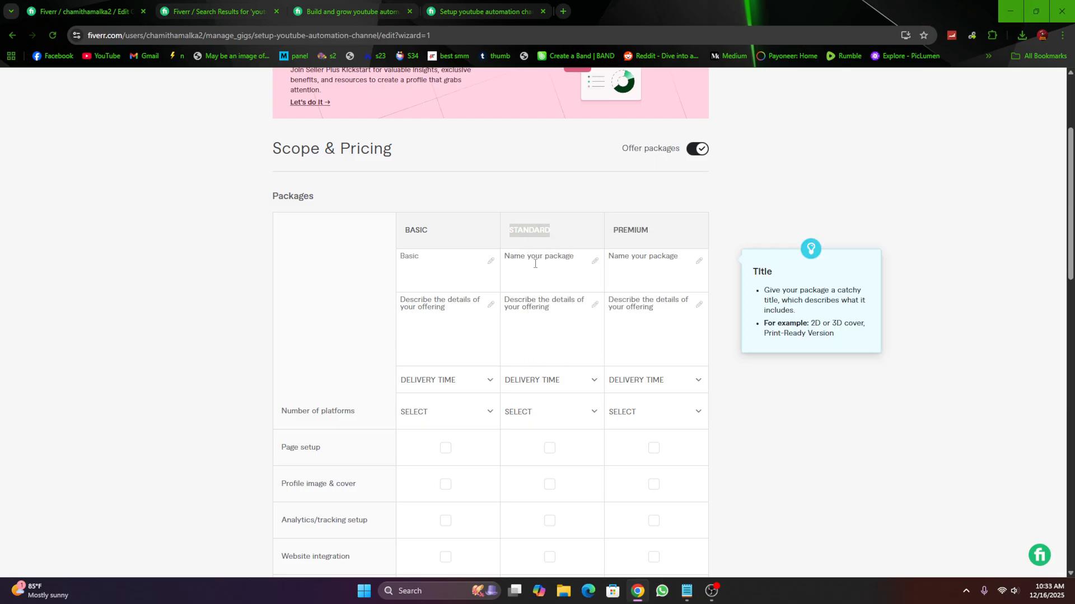
key("ctrl+v")
Copy the Premium column heading and use it as that package's name
double_click(631, 230)
right_click(633, 230)
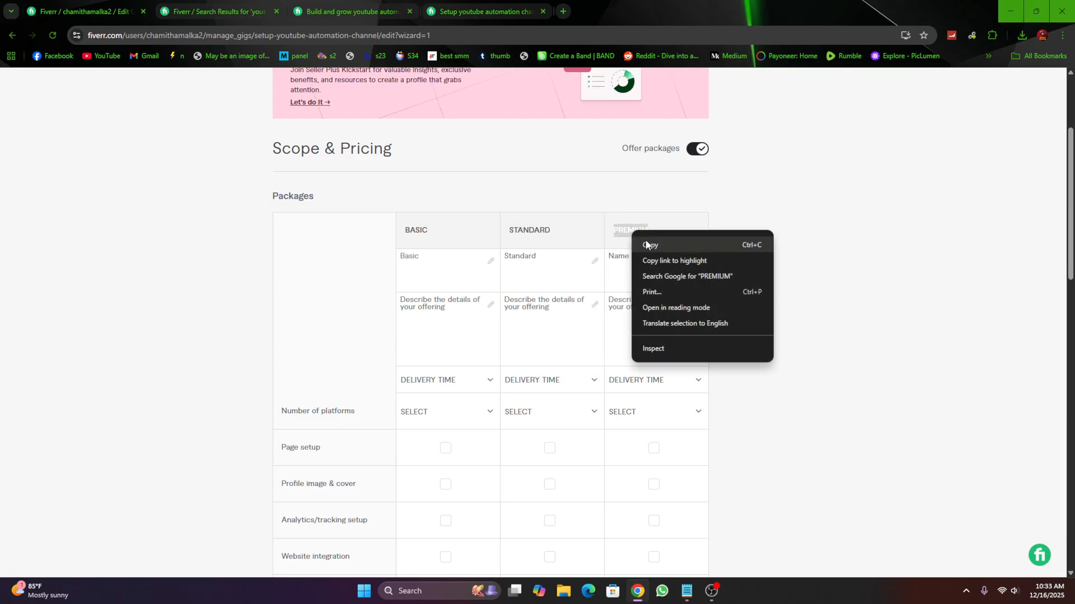
left_click(648, 244)
left_click(643, 262)
key("ctrl+v")
Copy the competing gig's Basic package description from "Channel Setup" through "Best SEO" and use it as the Basic package's description
left_click(407, 325)
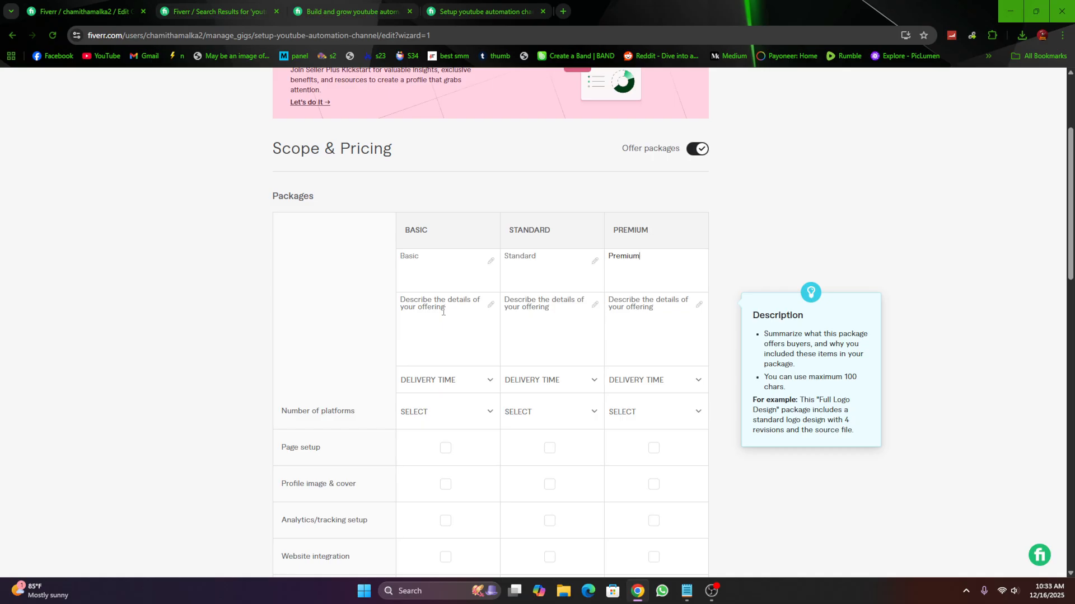
left_click(442, 312)
left_click(329, 6)
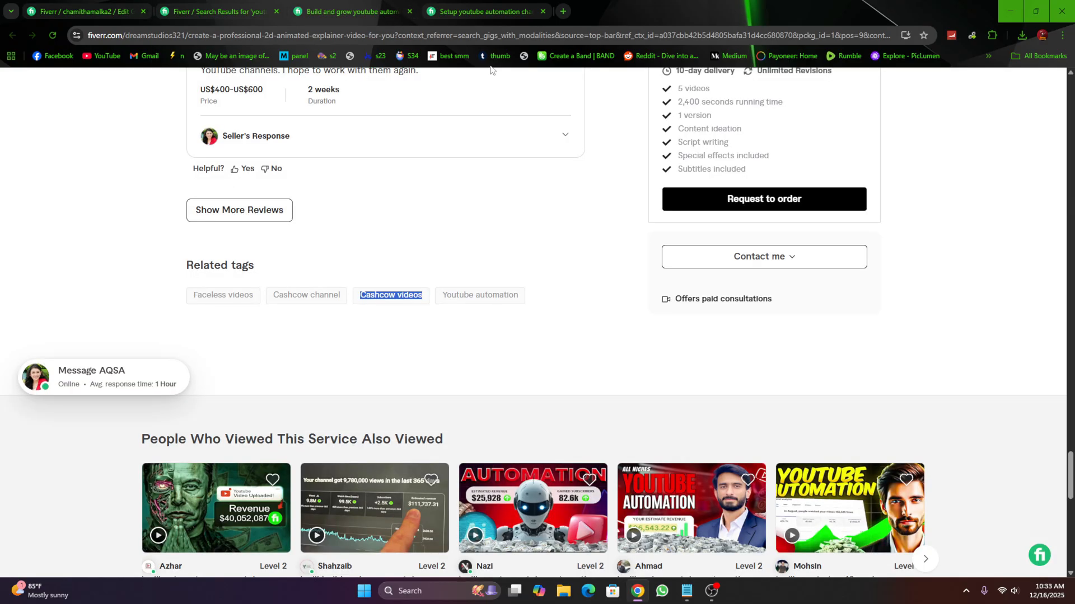
scroll(590, 359, "up", 7)
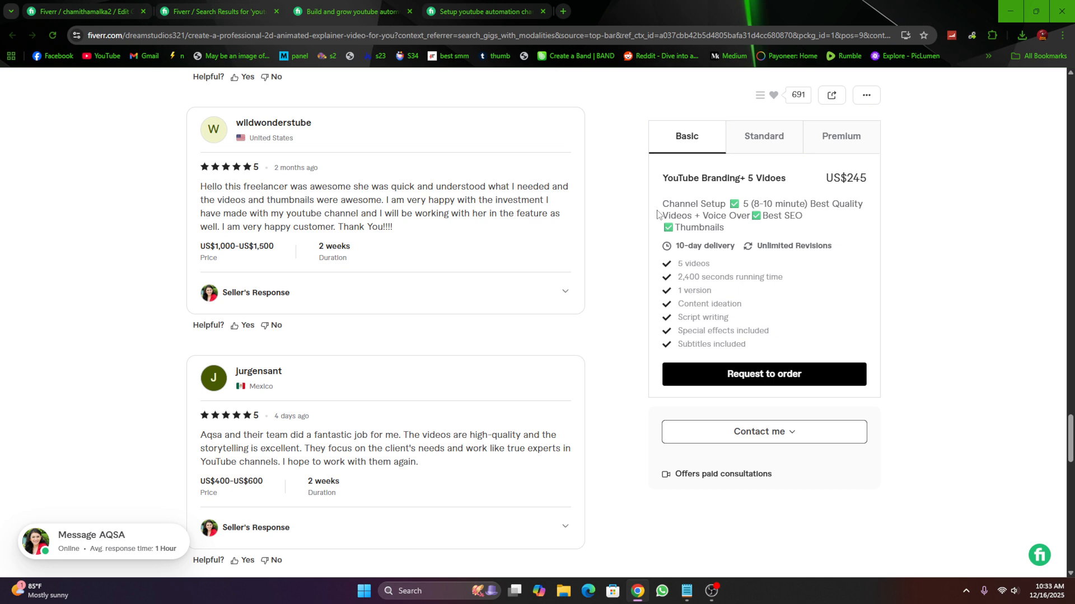
left_click_drag(662, 203, 866, 217)
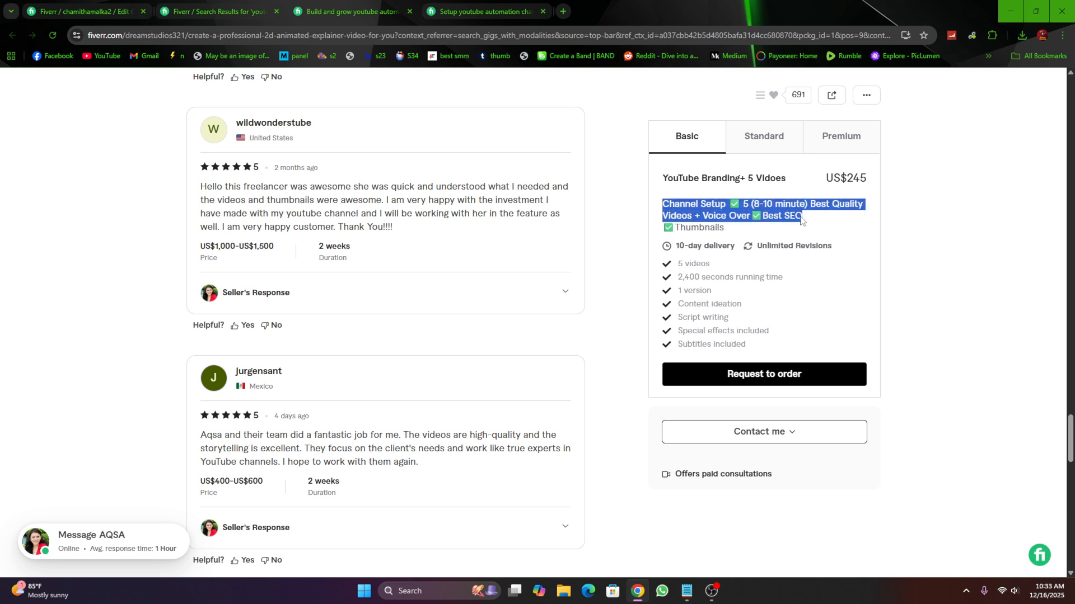
left_click(740, 218)
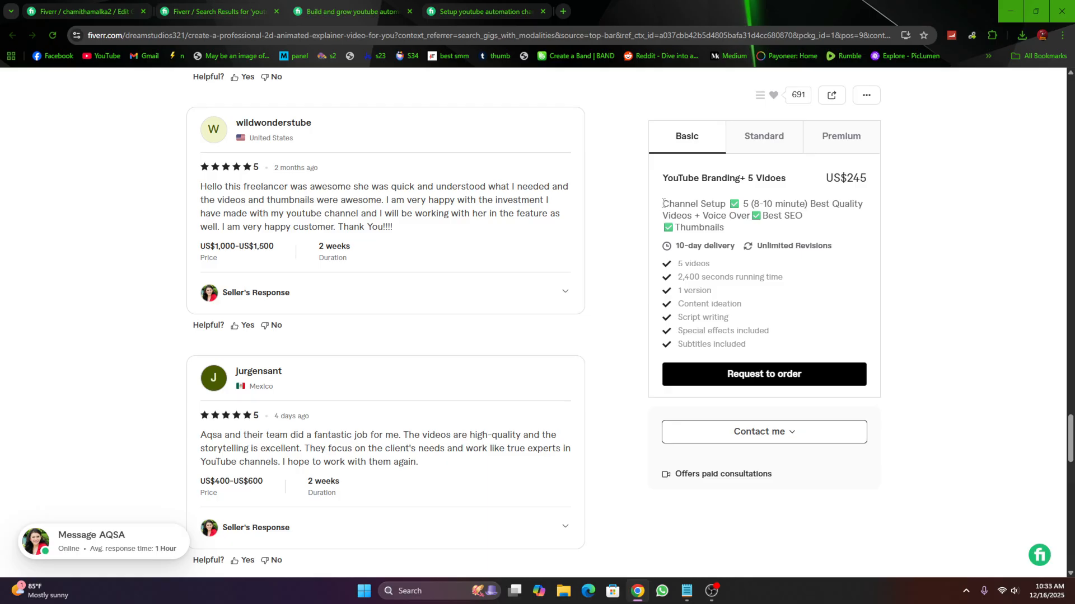
left_click_drag(663, 203, 836, 222)
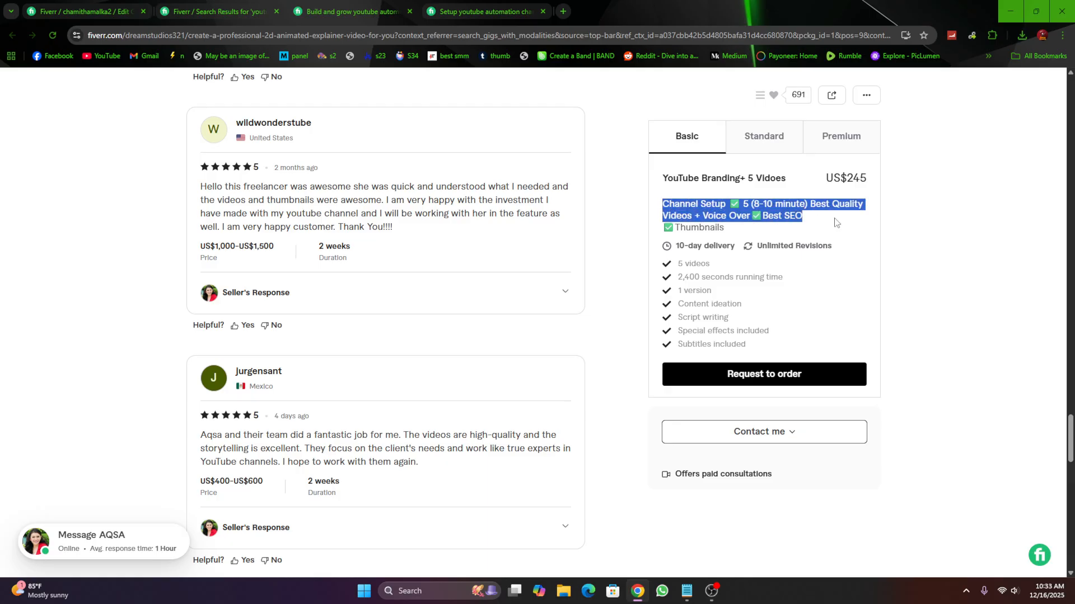
right_click(712, 210)
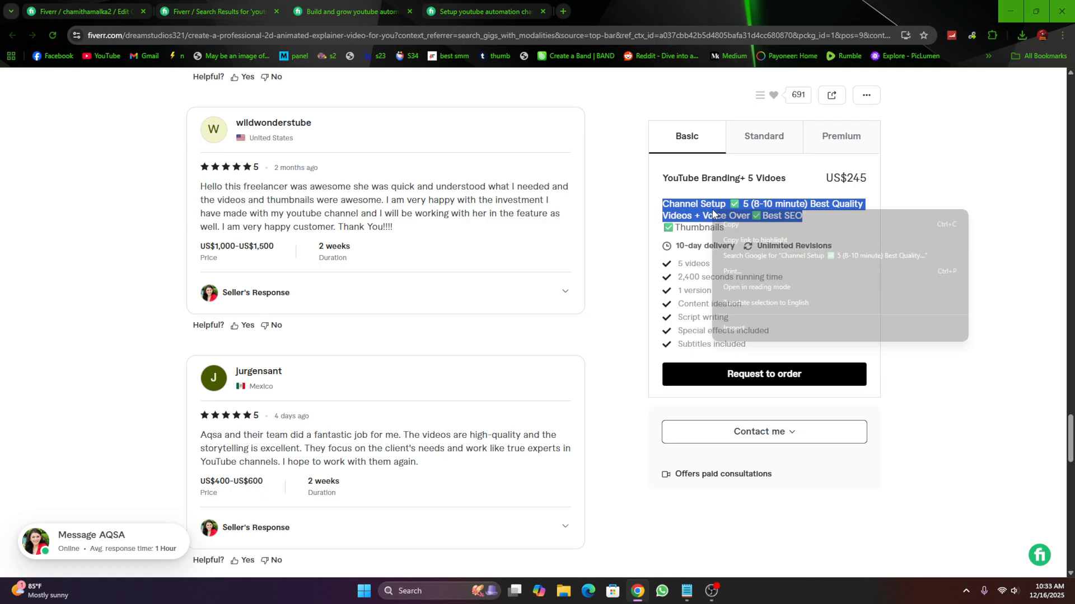
left_click(741, 224)
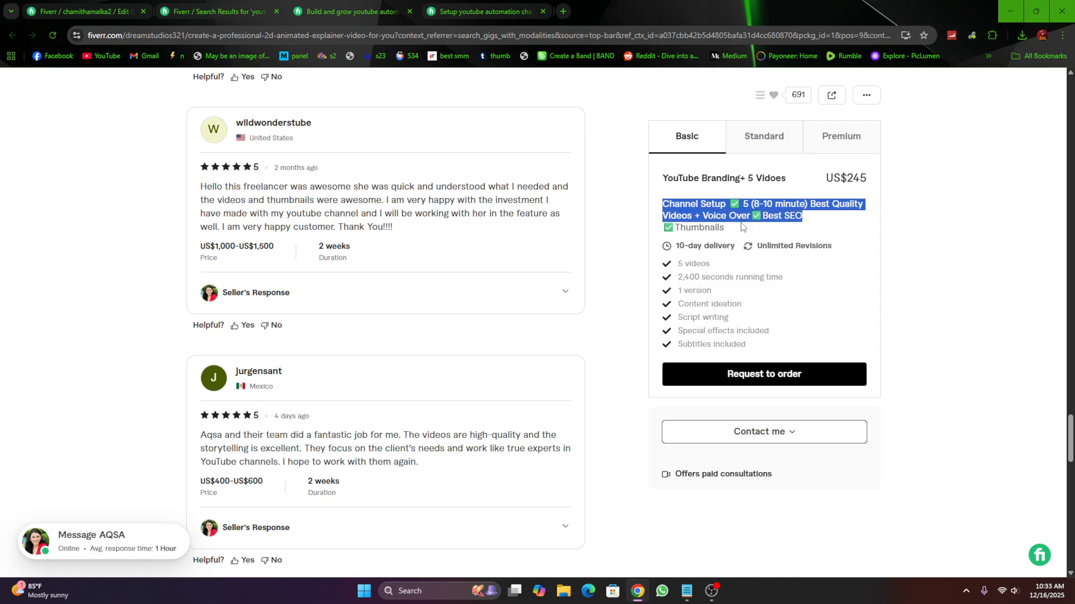
left_click(100, 4)
left_click(432, 305)
key("ctrl+v")
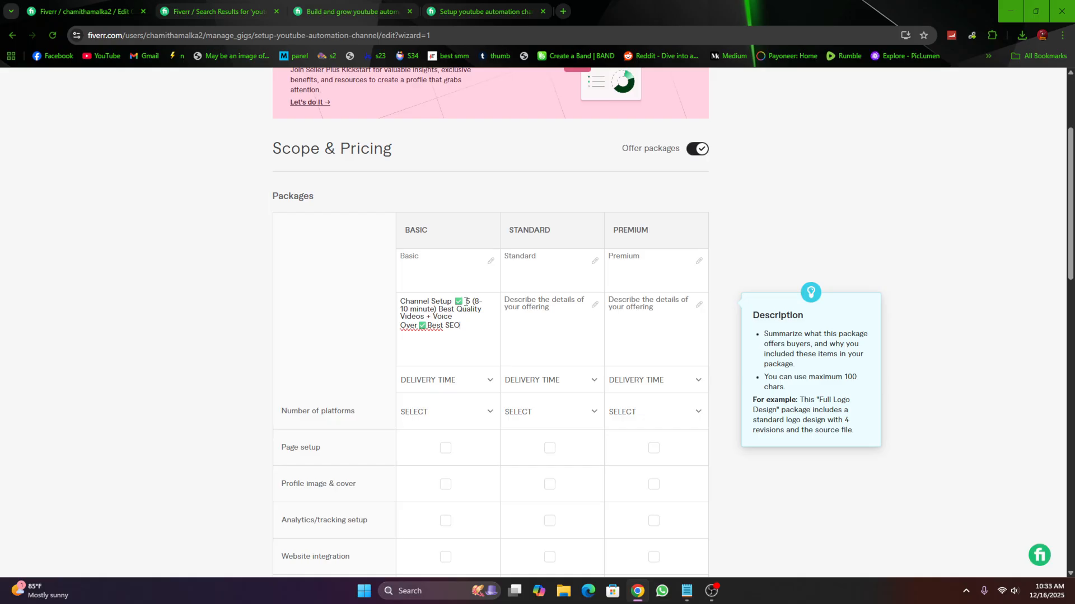
Reword the Basic description's video part to "5 short videos and 5 long video", removing the minute length and voice-over wording
left_click_drag(466, 300, 490, 314)
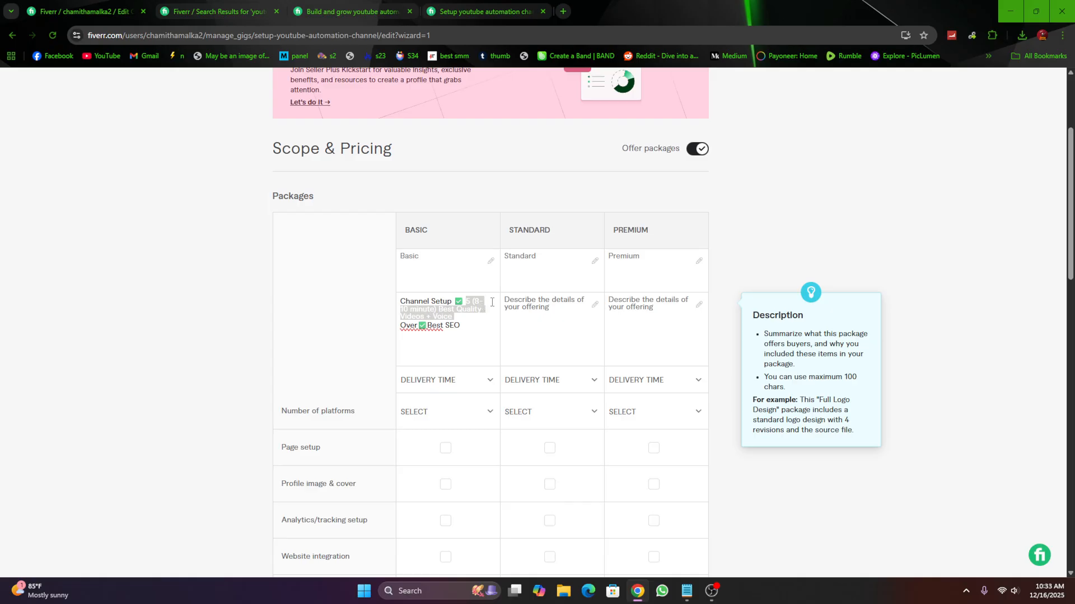
key("BackSpace")
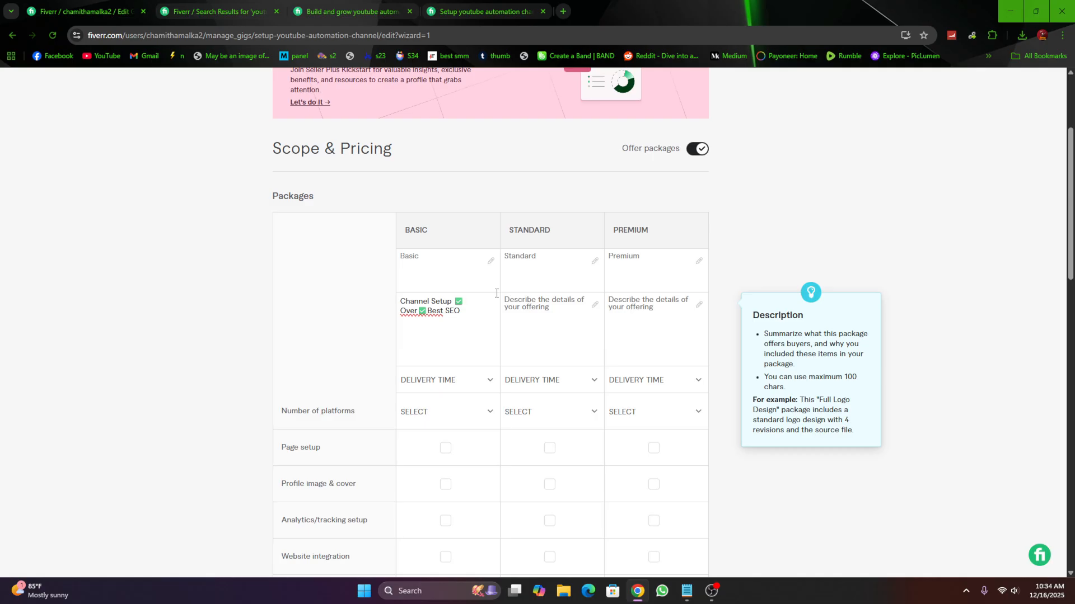
type("5short videos")
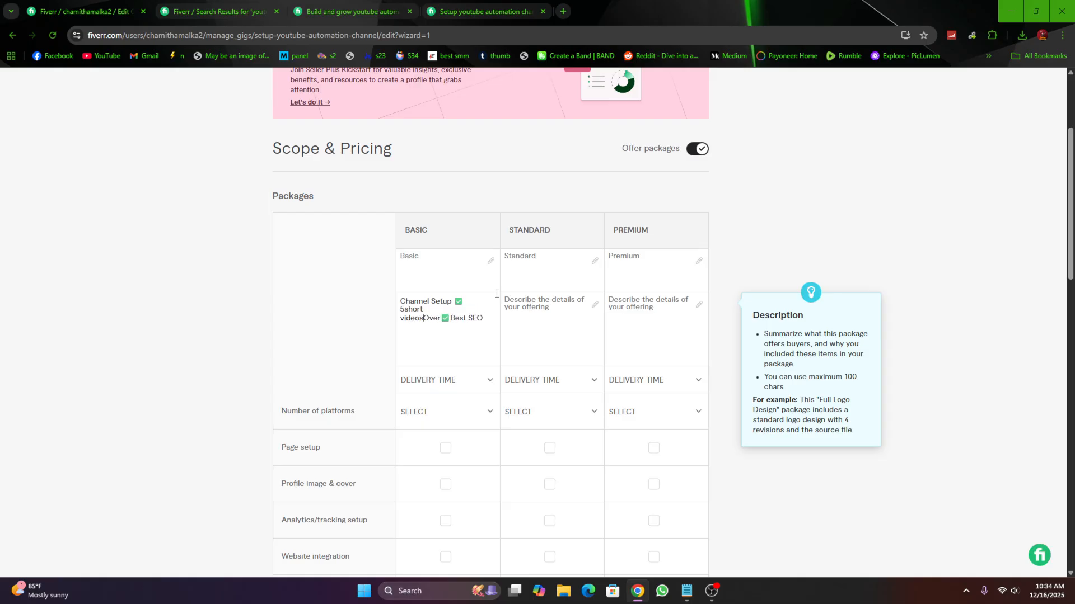
type(" and 5")
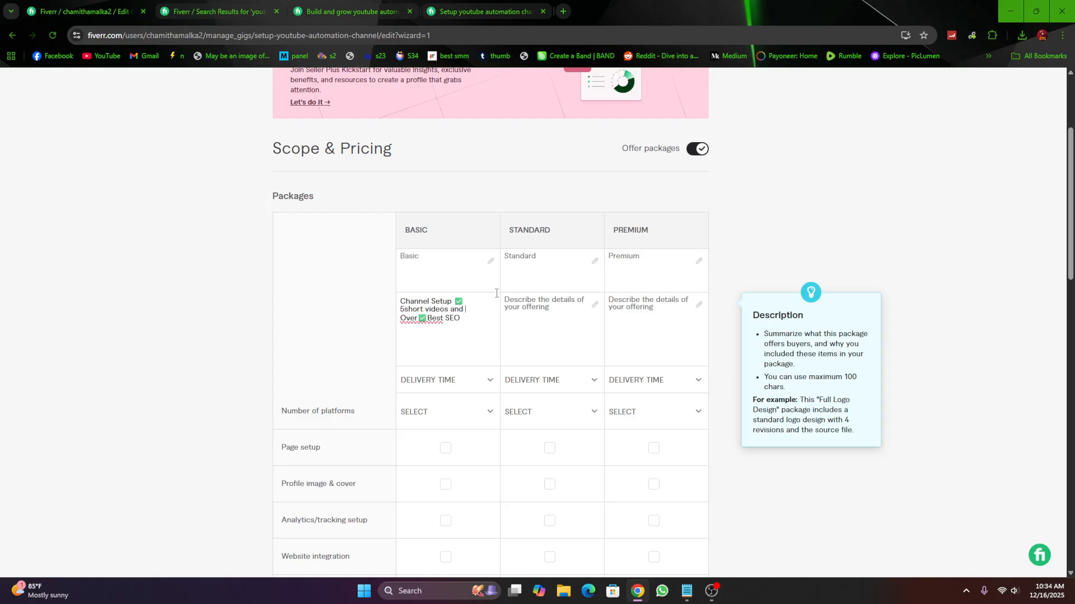
type(" long video")
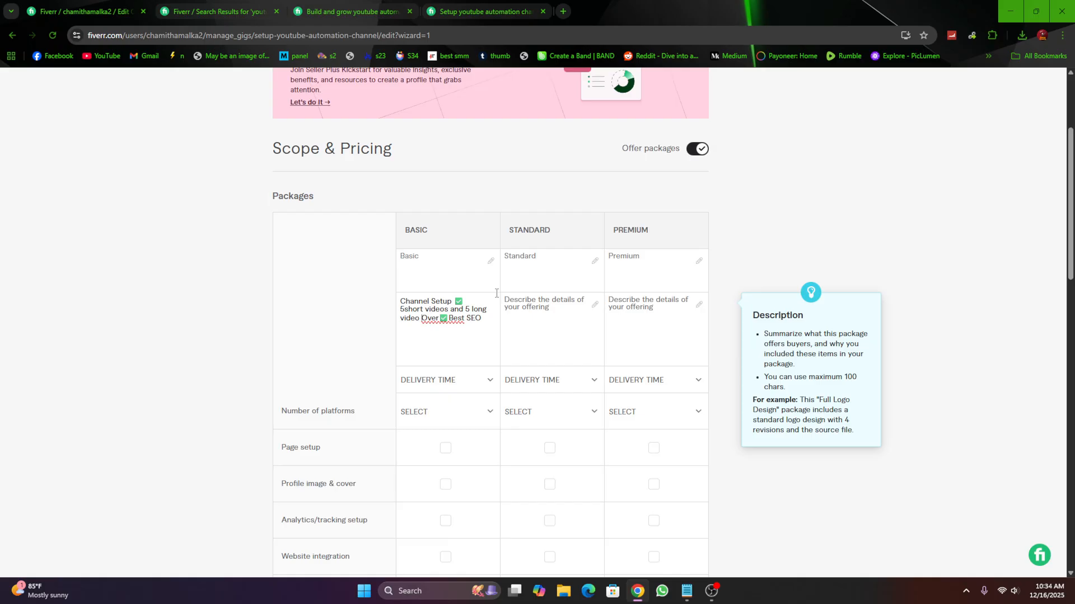
key("shift+Right")
key("shift+Right")
key("shift+Right")
key("shift+Right")
key("BackSpace")
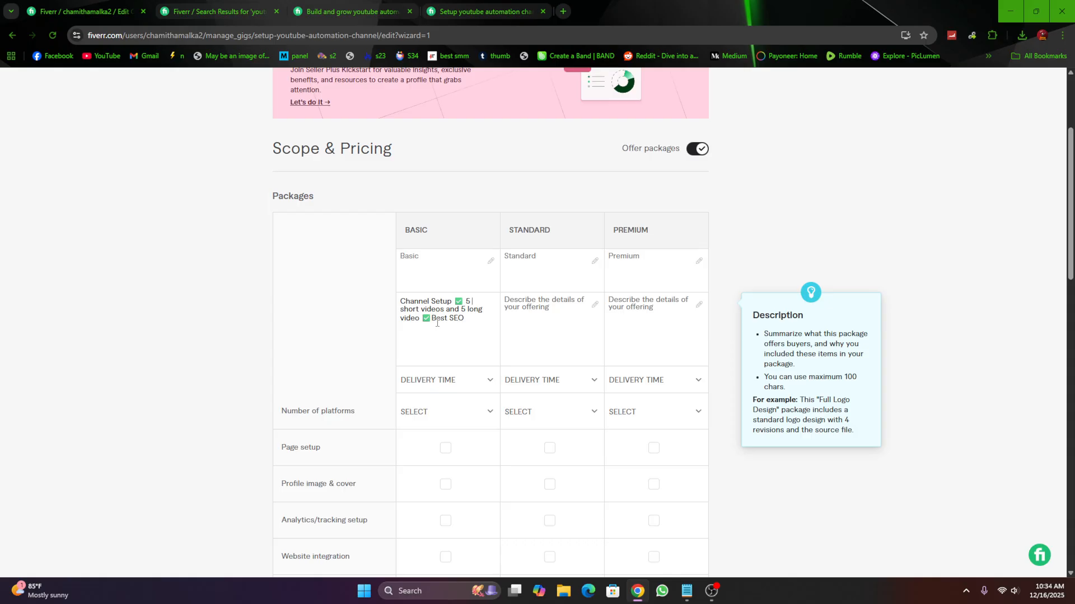
Reuse the Basic description for the Standard package, with 15 short videos, 10 long video and "+ 8k Thumbnails" added after "Best SEO"
left_click_drag(474, 322, 397, 298)
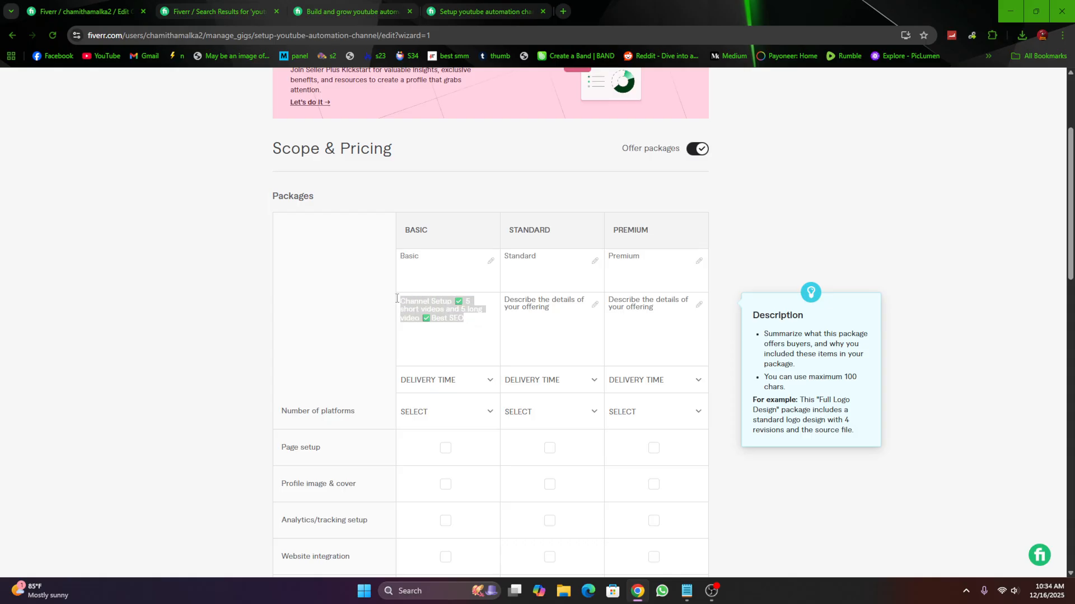
left_click(528, 310)
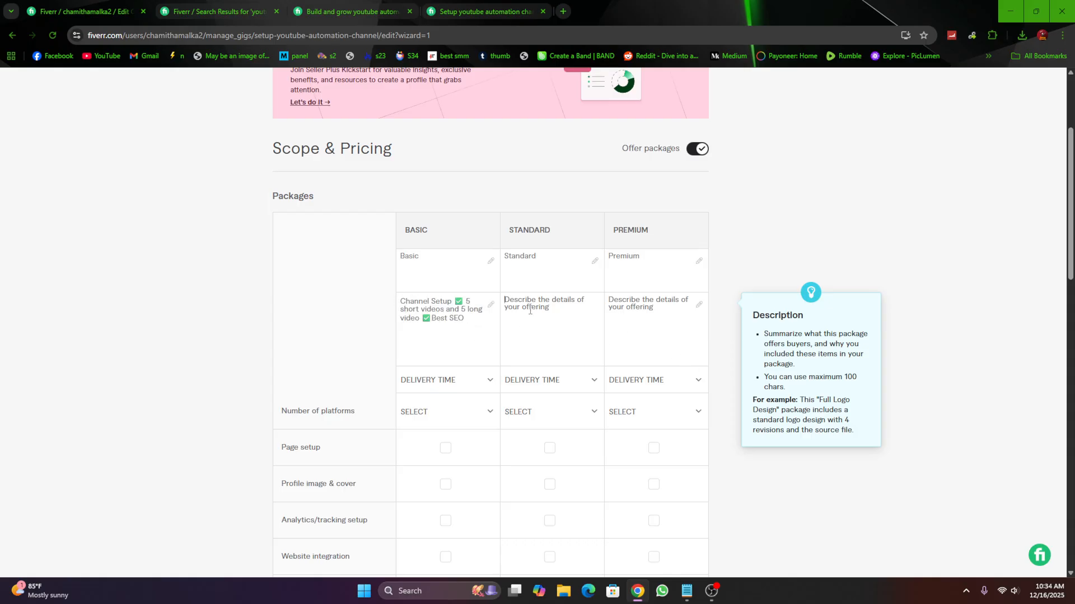
key("ctrl+v")
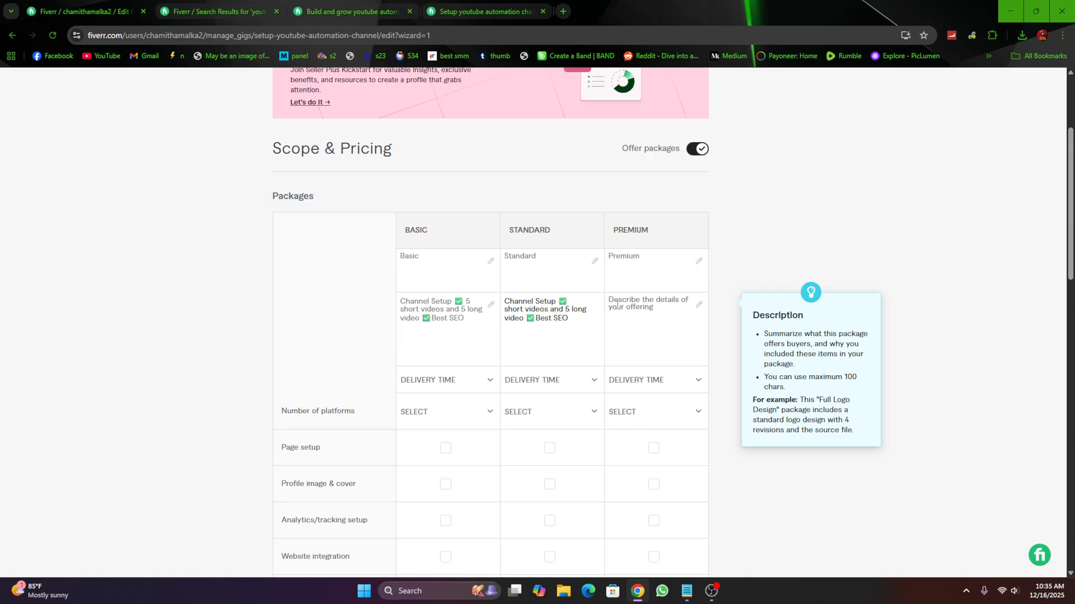
left_click(570, 312)
key("BackSpace")
type("10")
left_click(596, 323)
type("+")
key("ctrl+v")
Reuse the Standard description for the Premium package, with 50 short videos and 20 long video
left_click_drag(553, 329, 506, 298)
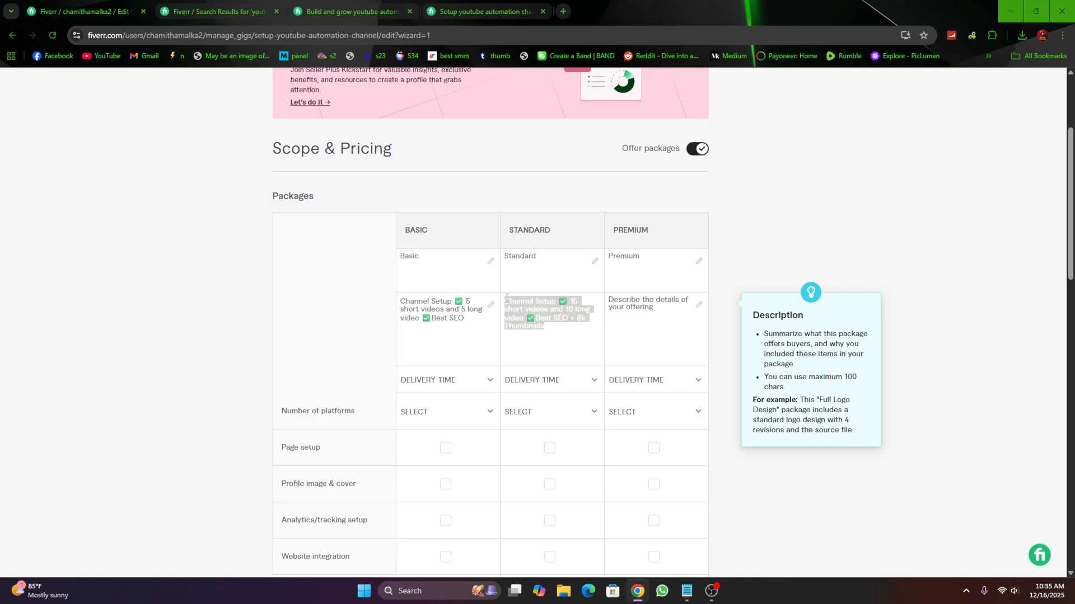
left_click(659, 312)
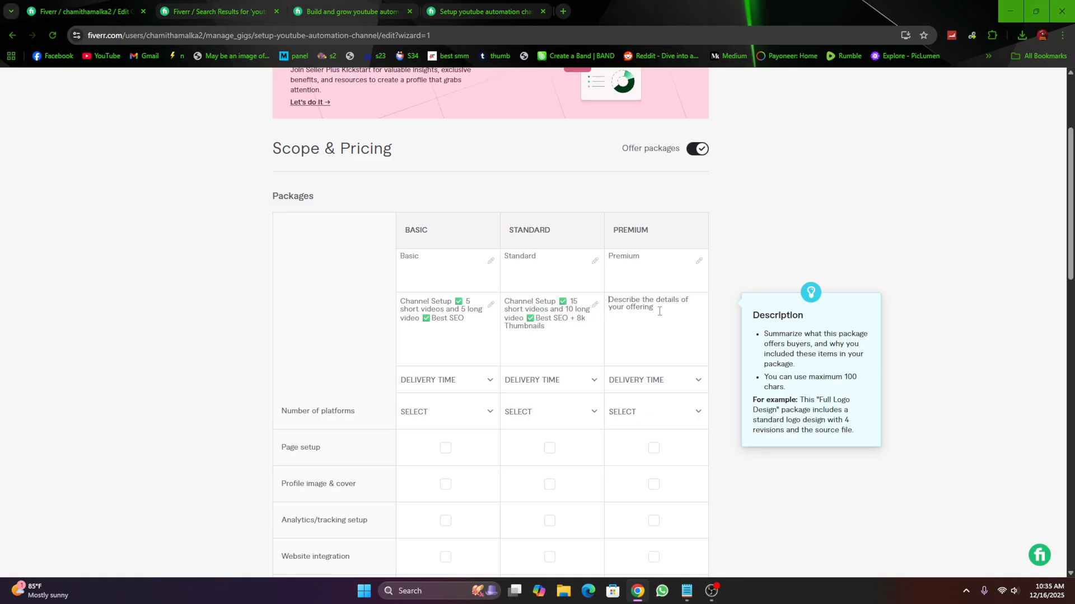
key("ctrl+v")
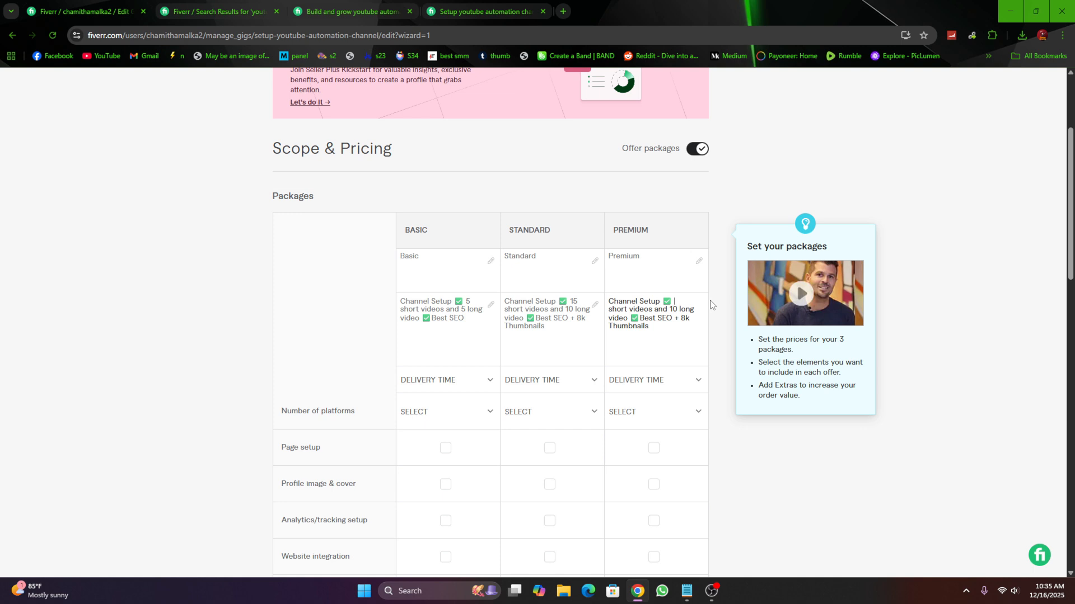
type("50")
left_click(676, 309)
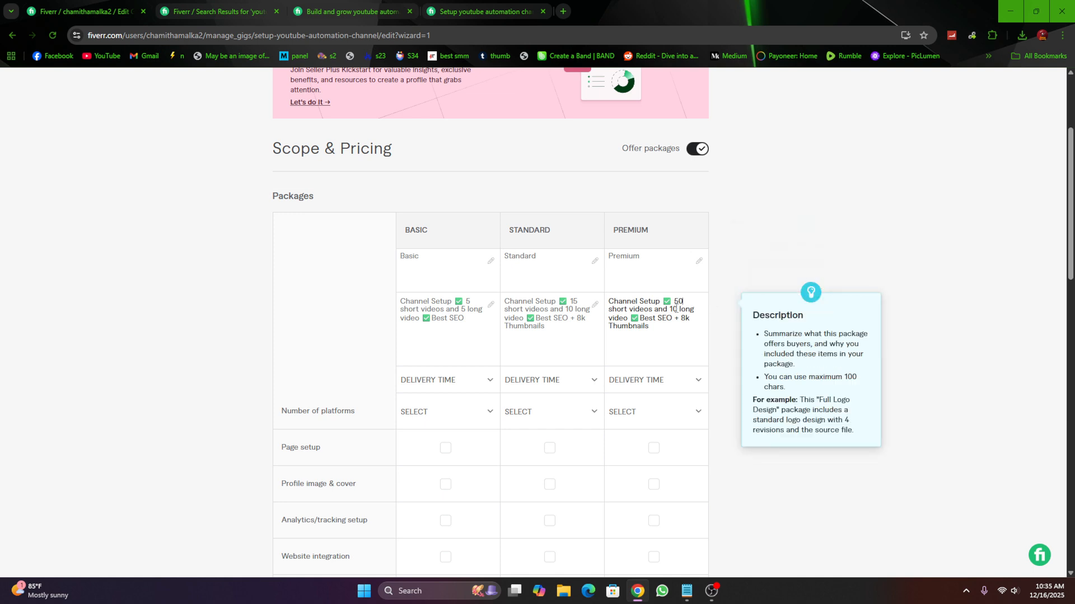
key("BackSpace")
key("BackSpace")
type("20")
Set the delivery times to 2 days for Basic, 5 days for Standard and 10 days for Premium
left_click(420, 379)
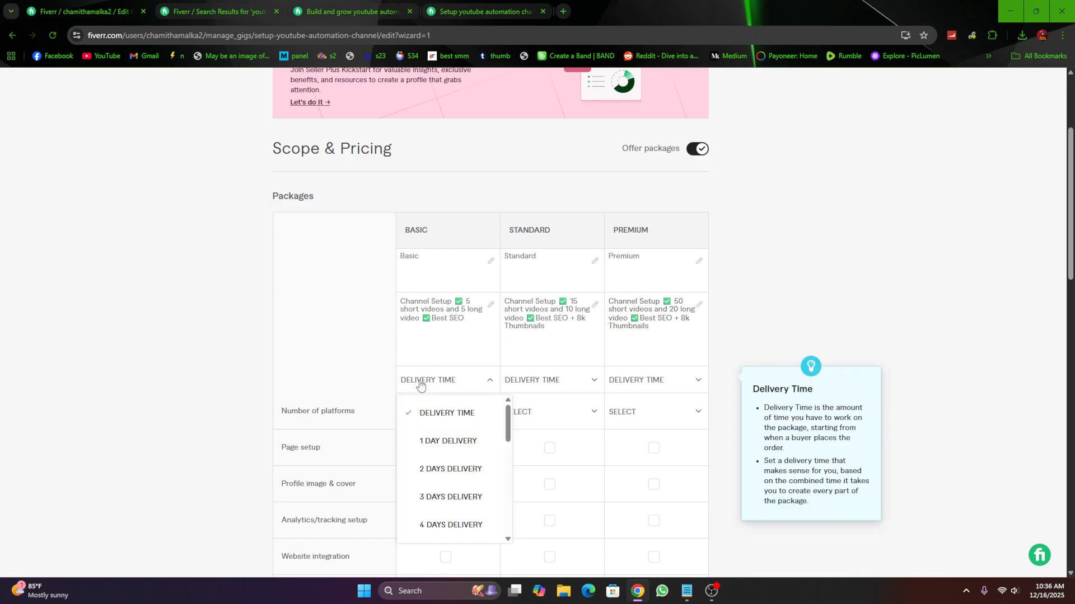
left_click(454, 474)
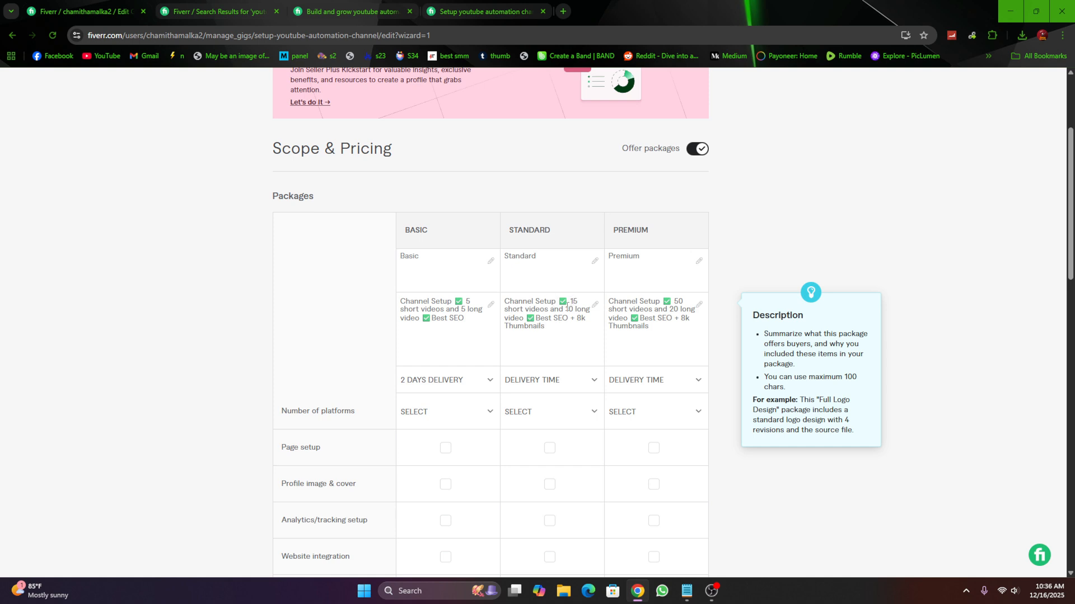
left_click(532, 381)
scroll(553, 525, "down", 2)
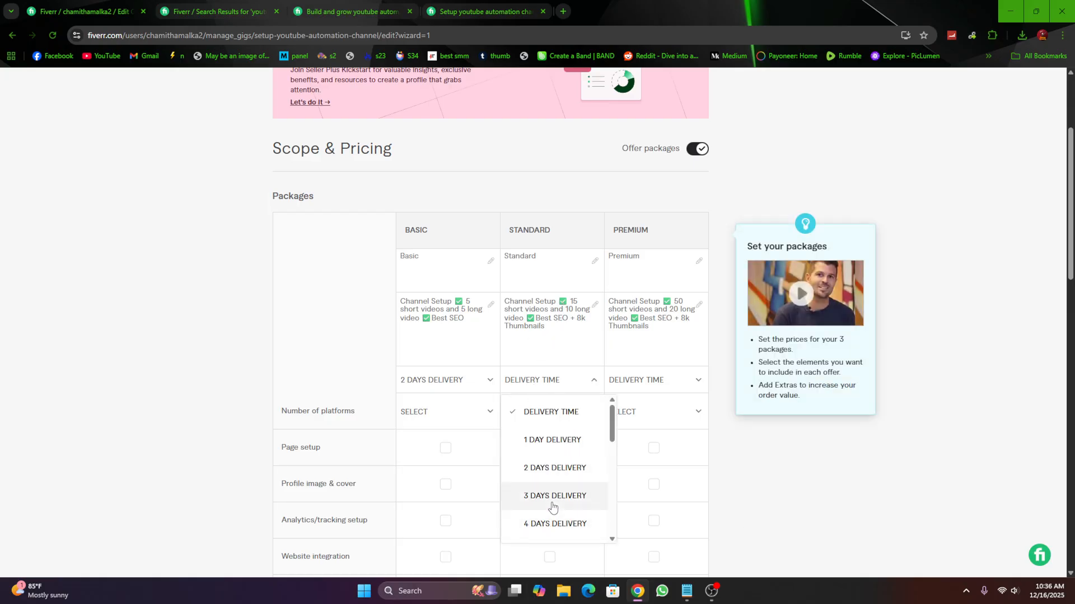
left_click(552, 495)
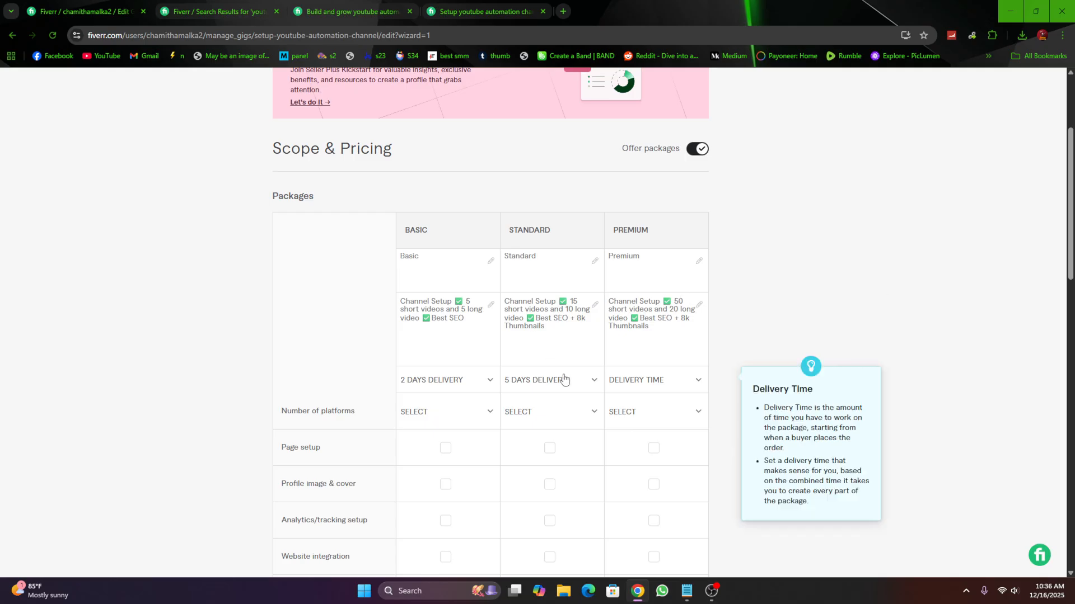
left_click(646, 383)
scroll(647, 422, "down", 2)
scroll(661, 494, "down", 2)
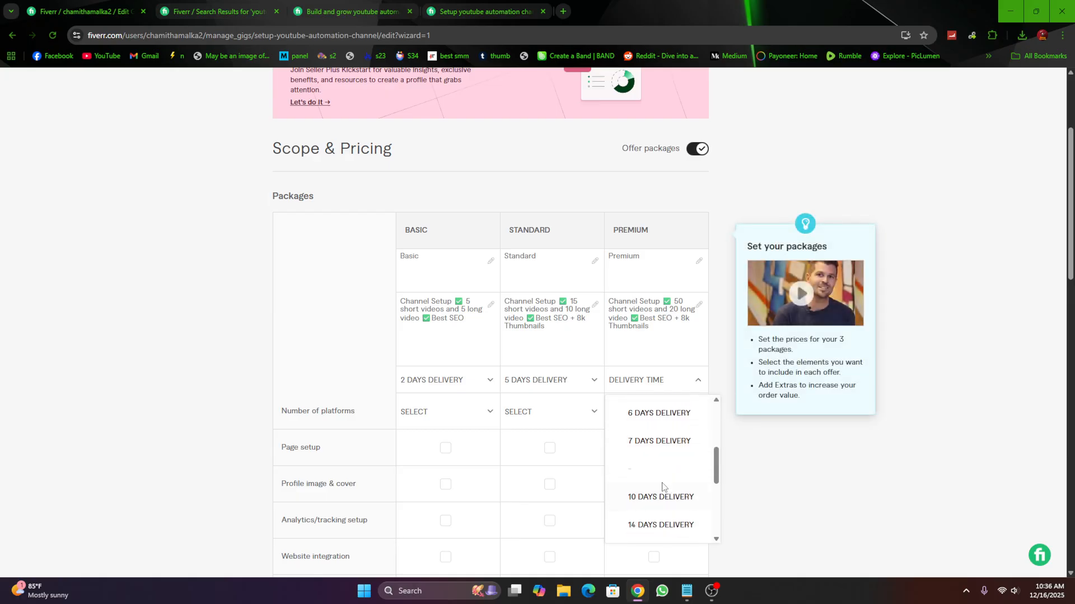
left_click(661, 494)
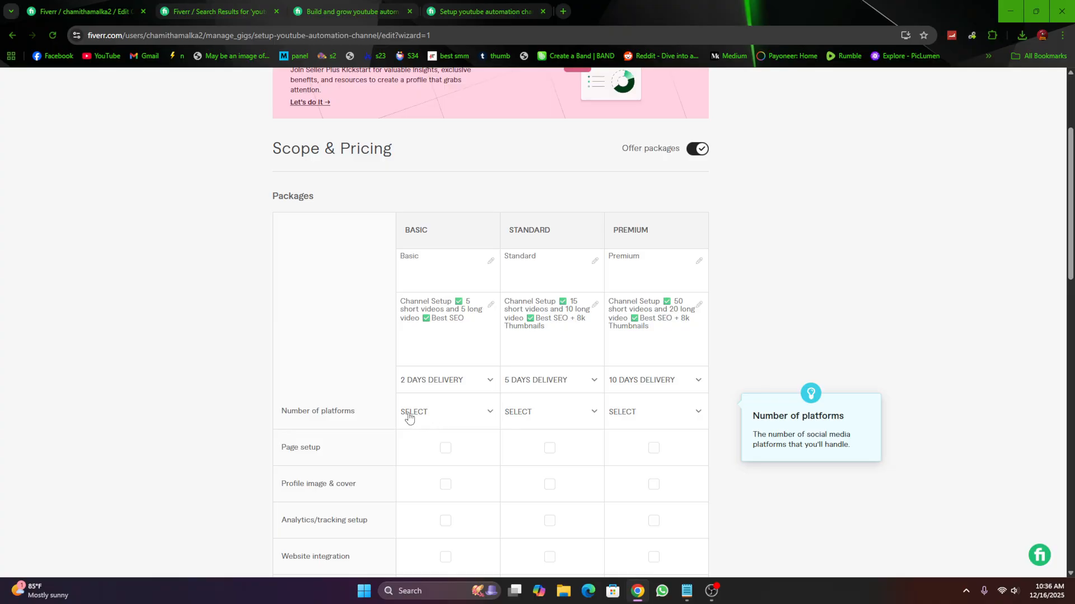
Set the number of platforms to 1 for the Basic, Standard and Premium packages
left_click(425, 413)
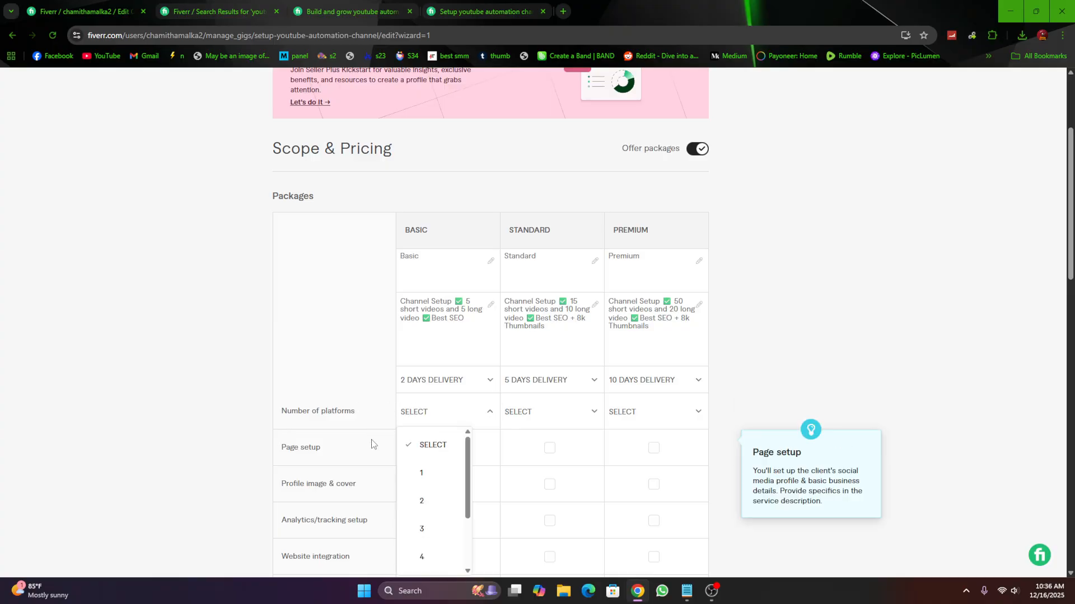
left_click(437, 478)
left_click(550, 424)
left_click(545, 485)
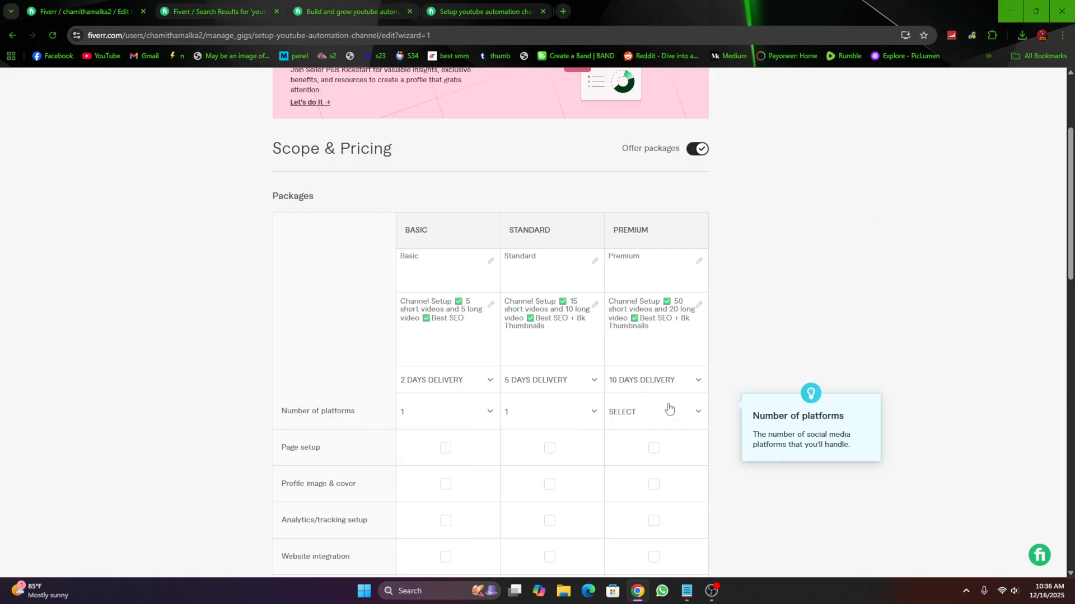
left_click(643, 411)
left_click(636, 473)
Include Page setup and Profile image & cover in the Basic, Standard and Premium packages
scroll(391, 407, "down", 1)
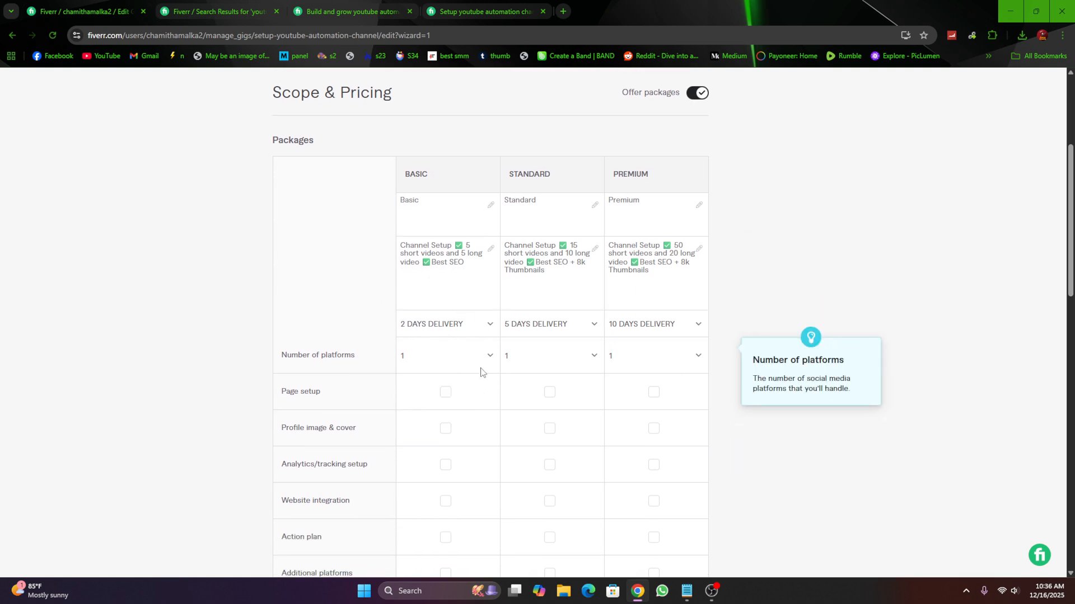
left_click(446, 392)
left_click(549, 392)
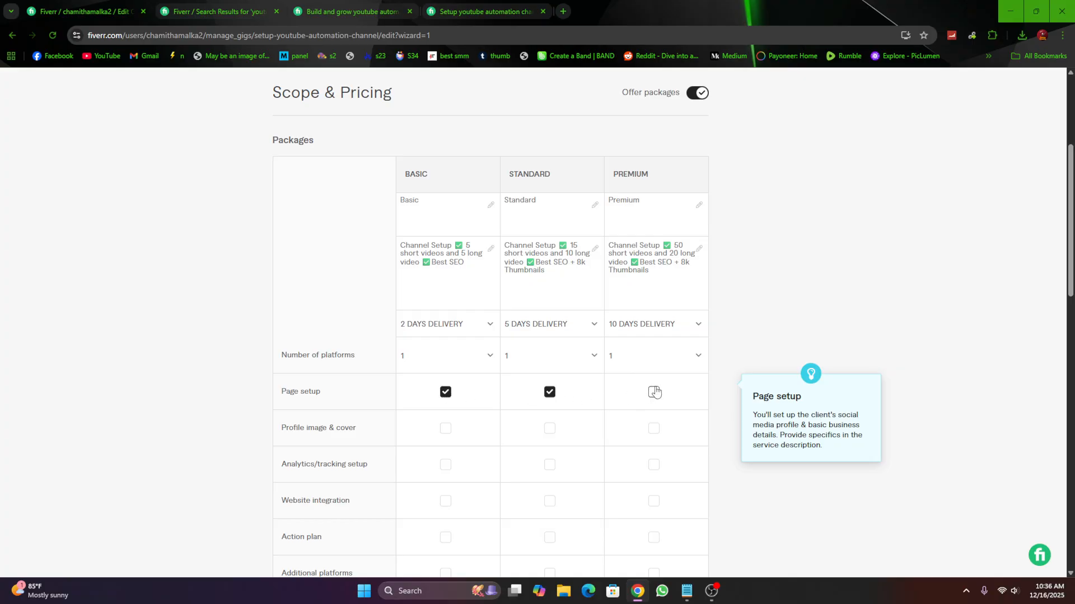
left_click(653, 393)
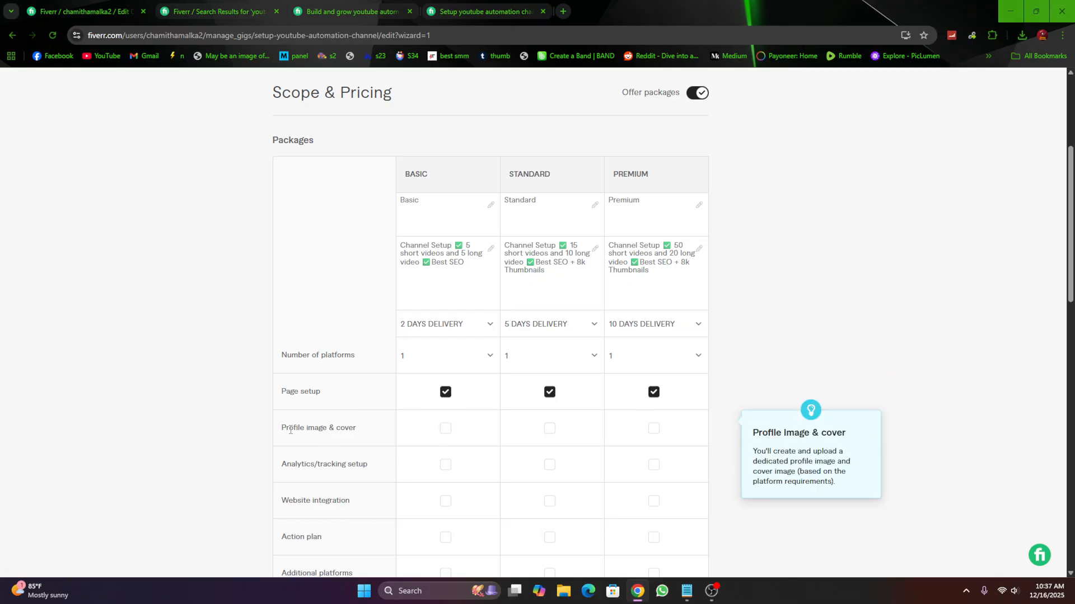
left_click(445, 429)
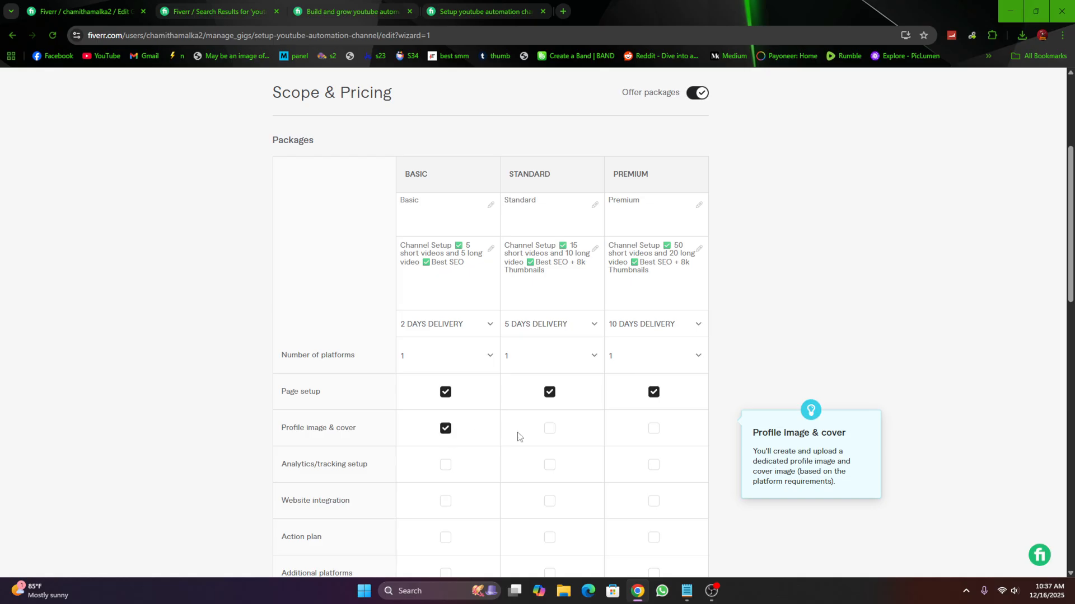
left_click(549, 429)
left_click(653, 428)
scroll(644, 431, "down", 1)
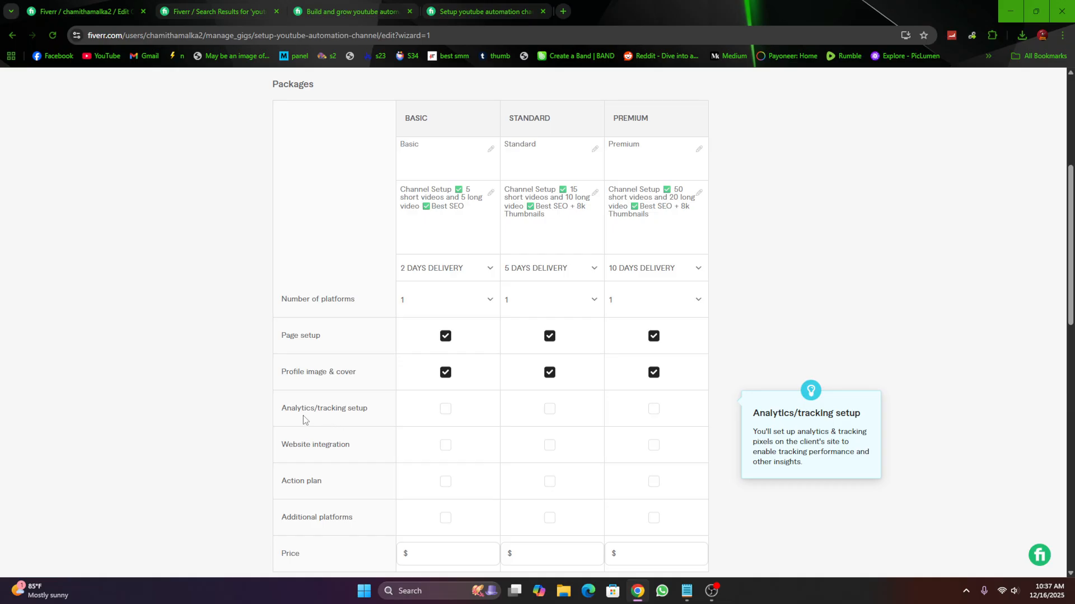
Include Analytics/tracking setup in the Basic, Standard and Premium packages
left_click(445, 409)
left_click(547, 409)
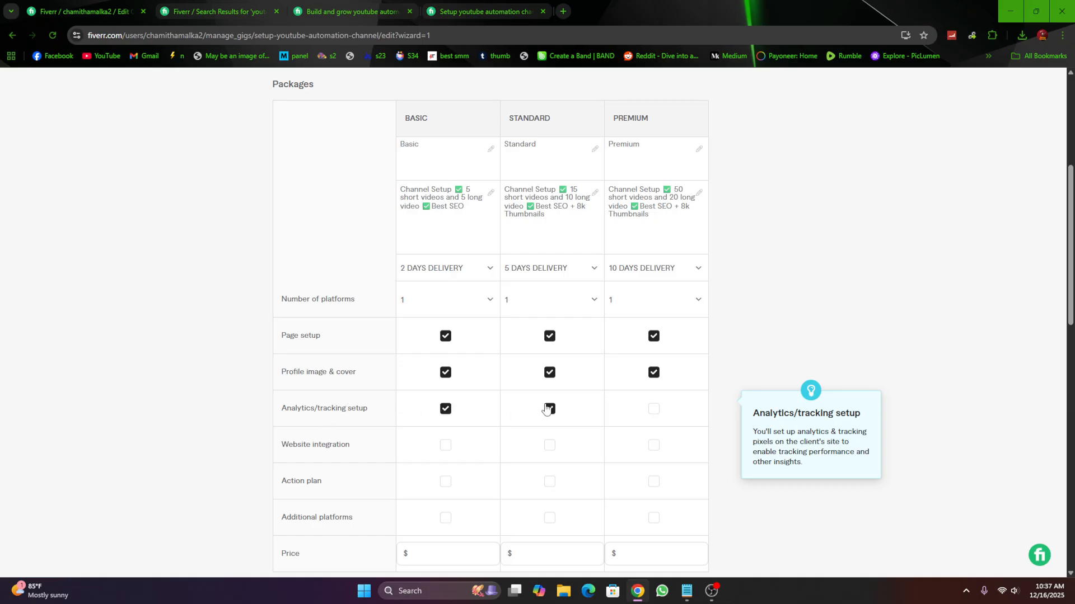
left_click(654, 409)
scroll(481, 410, "down", 1)
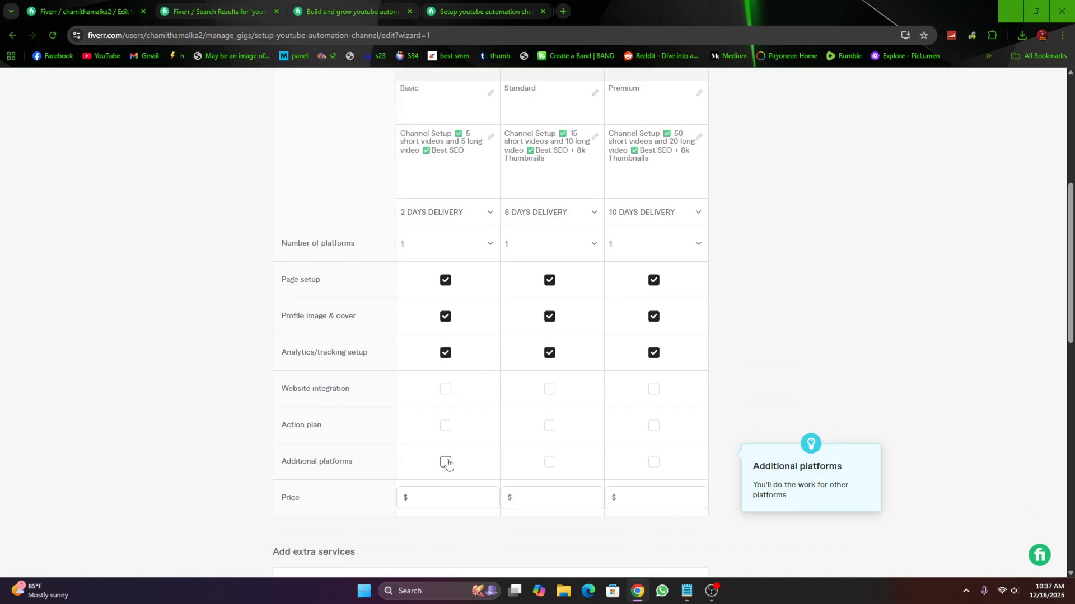
Set the package prices to $10 for Basic, $50 for Standard and $200 for Premium
scroll(418, 438, "down", 1)
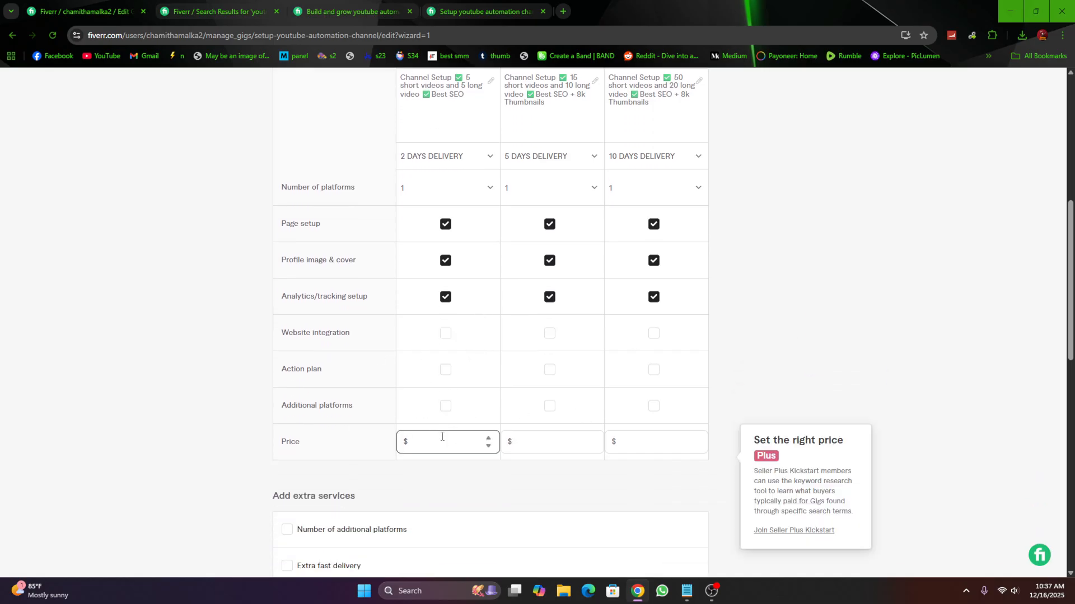
left_click(440, 439)
type("10")
scroll(511, 408, "up", 1)
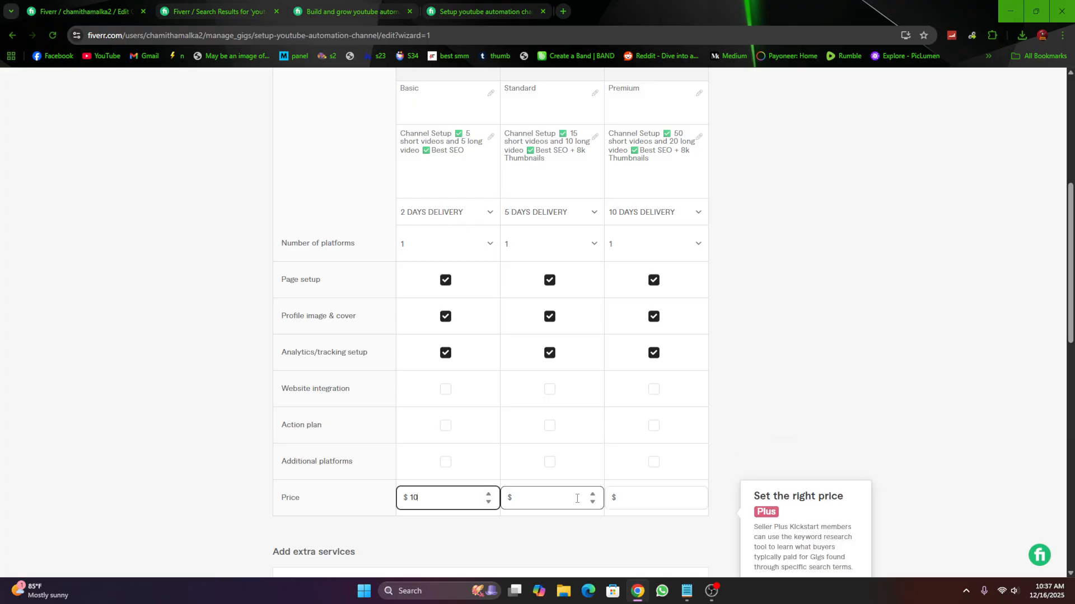
left_click(550, 497)
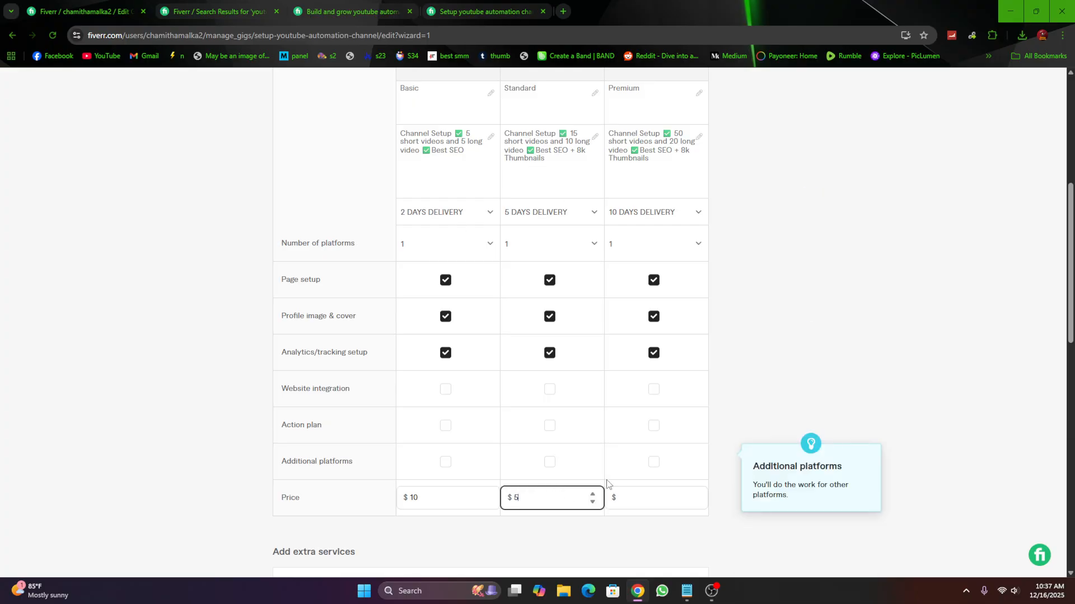
type("50")
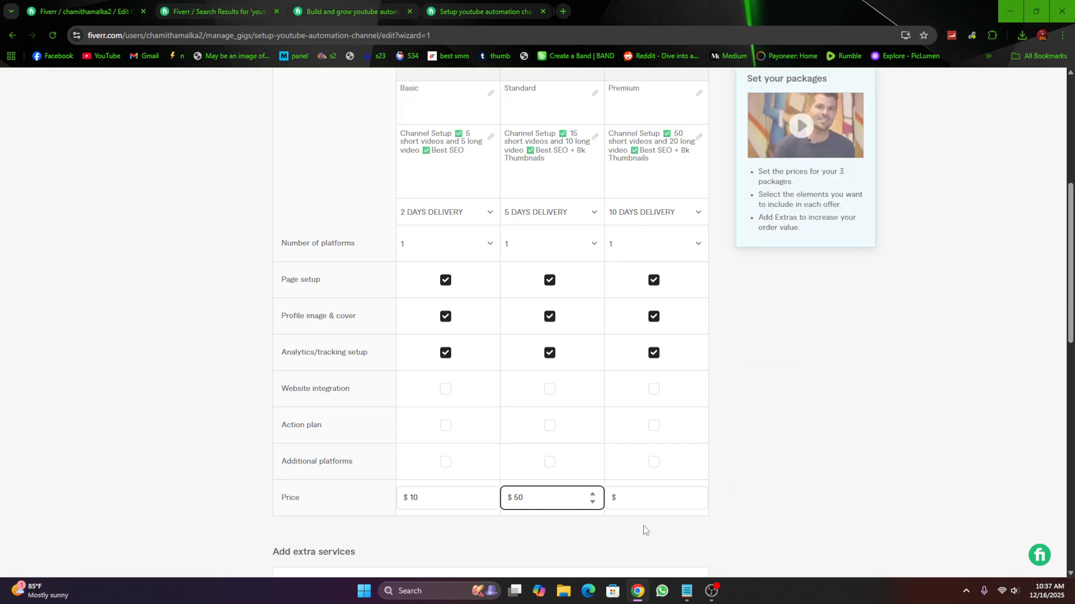
left_click(634, 496)
type("200")
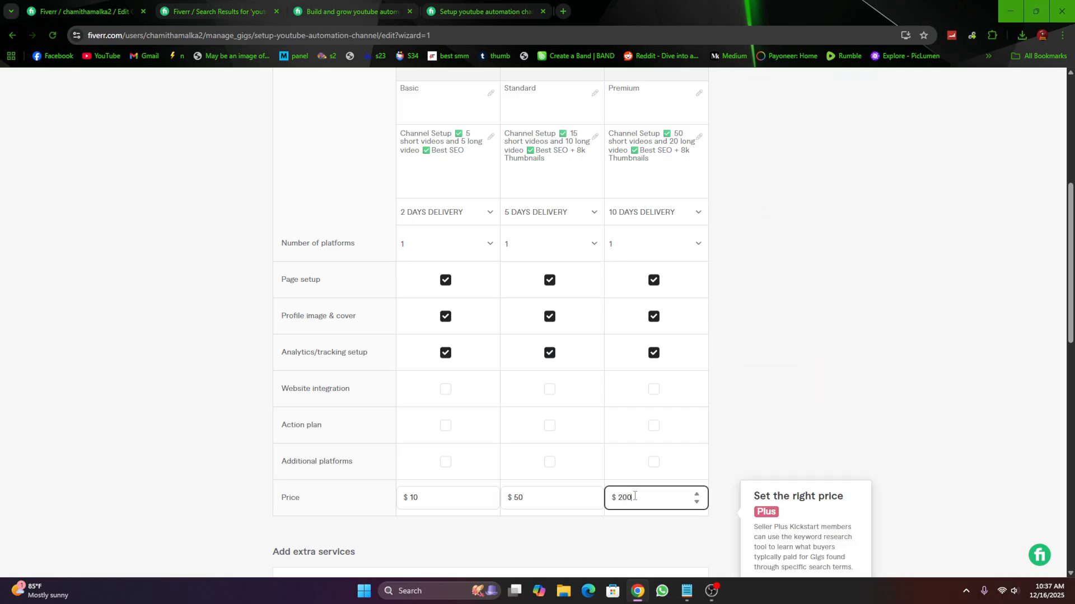
left_click(207, 260)
Remove the Action plan extra service and save the pricing to continue to Description & FAQ
scroll(207, 261, "down", 4)
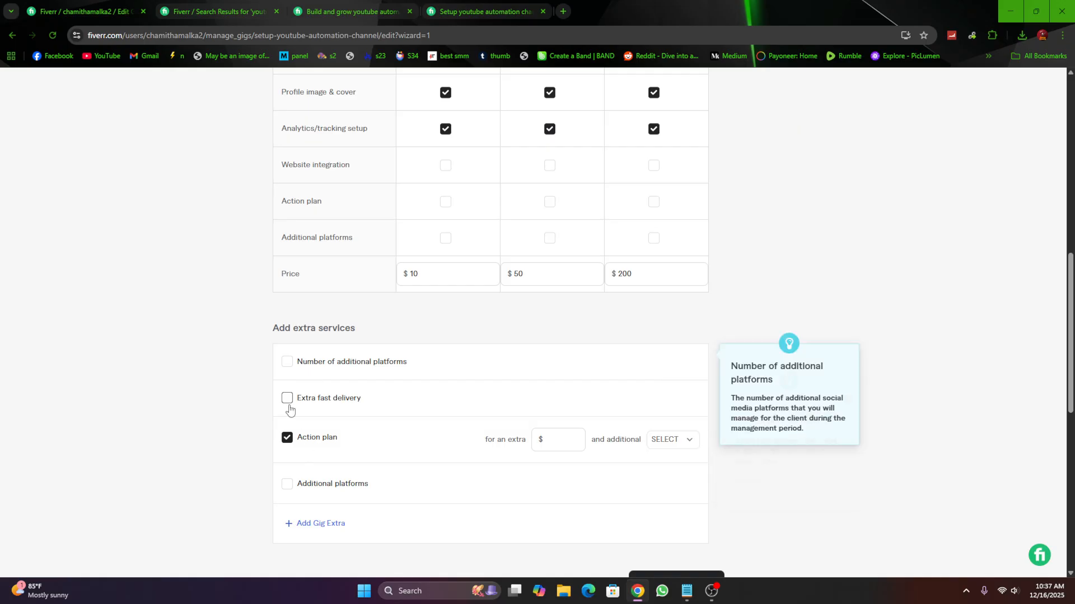
left_click(286, 438)
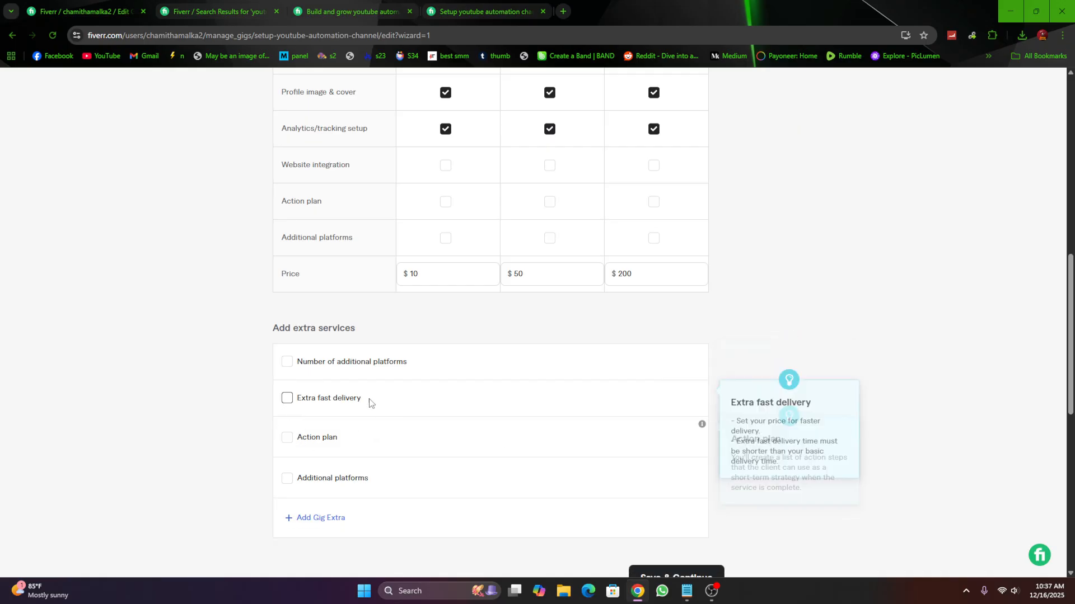
scroll(367, 403, "down", 2)
left_click(654, 467)
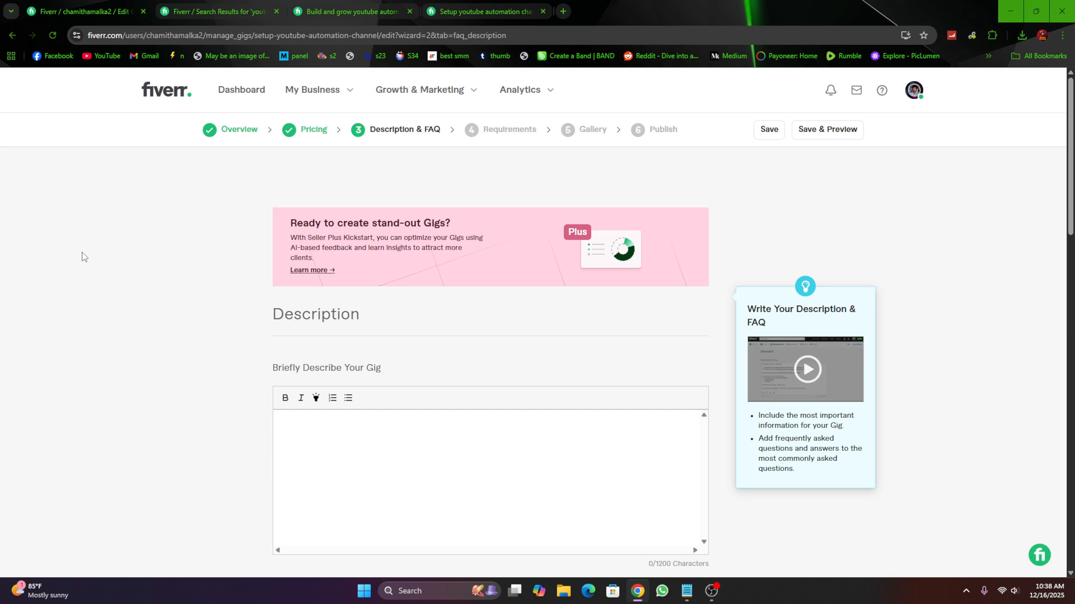
Open ChatGPT in a new browser tab
scroll(84, 255, "down", 2)
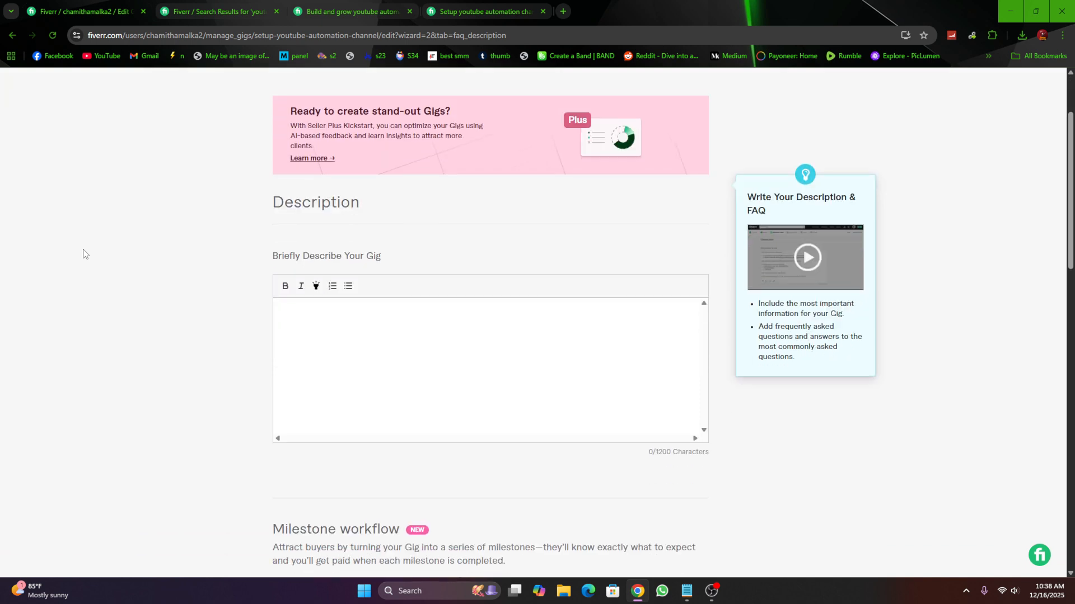
left_click(564, 11)
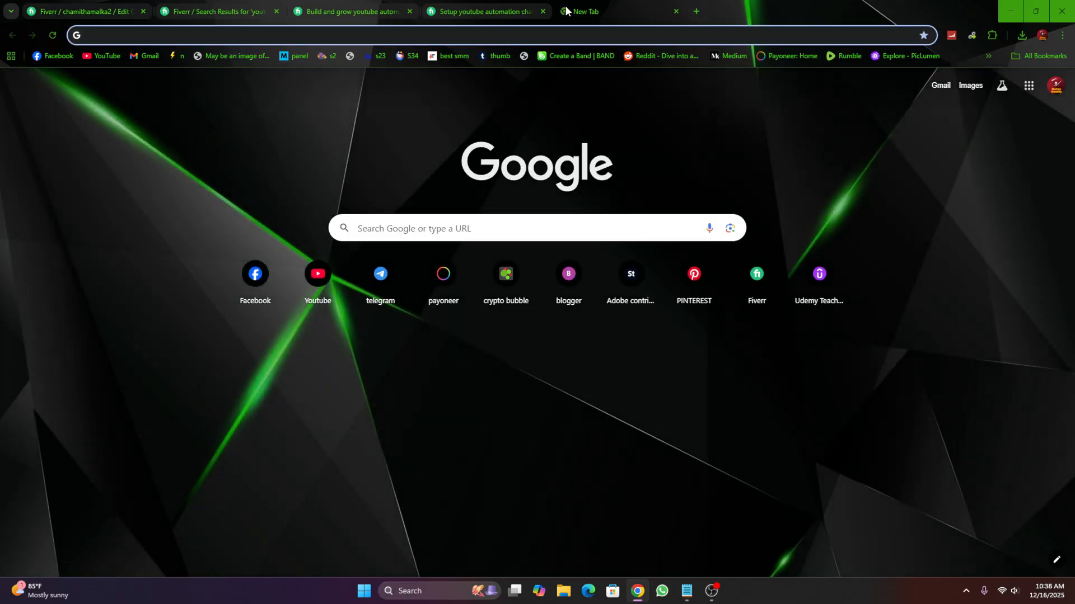
type("cnv")
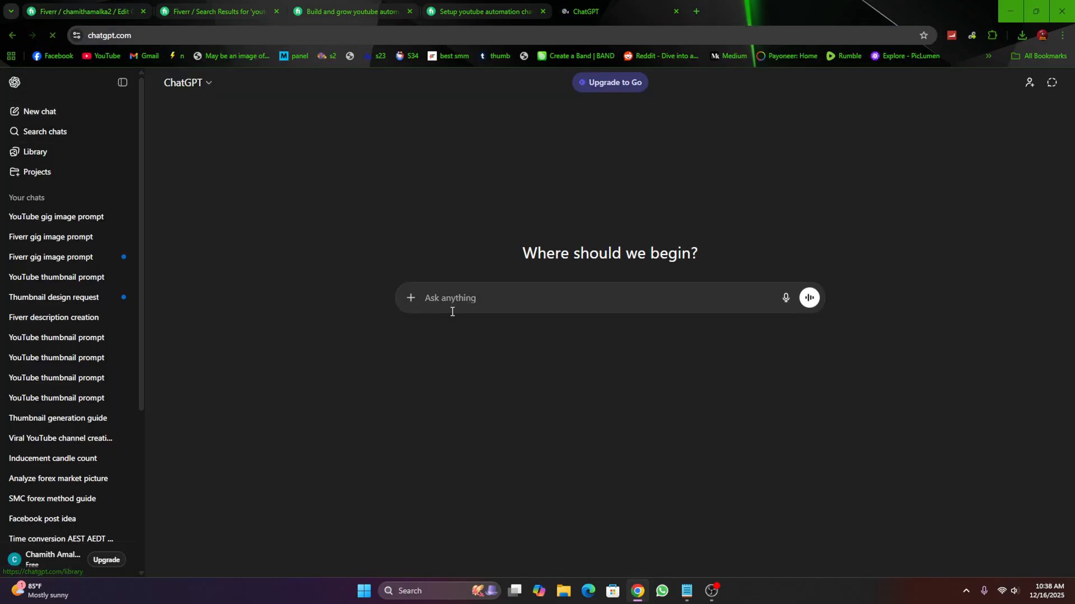
Copy the gig title "i will setup youtube automation channel" from the Notepad notes and return to ChatGPT
left_click(88, 2)
scroll(394, 297, "up", 2)
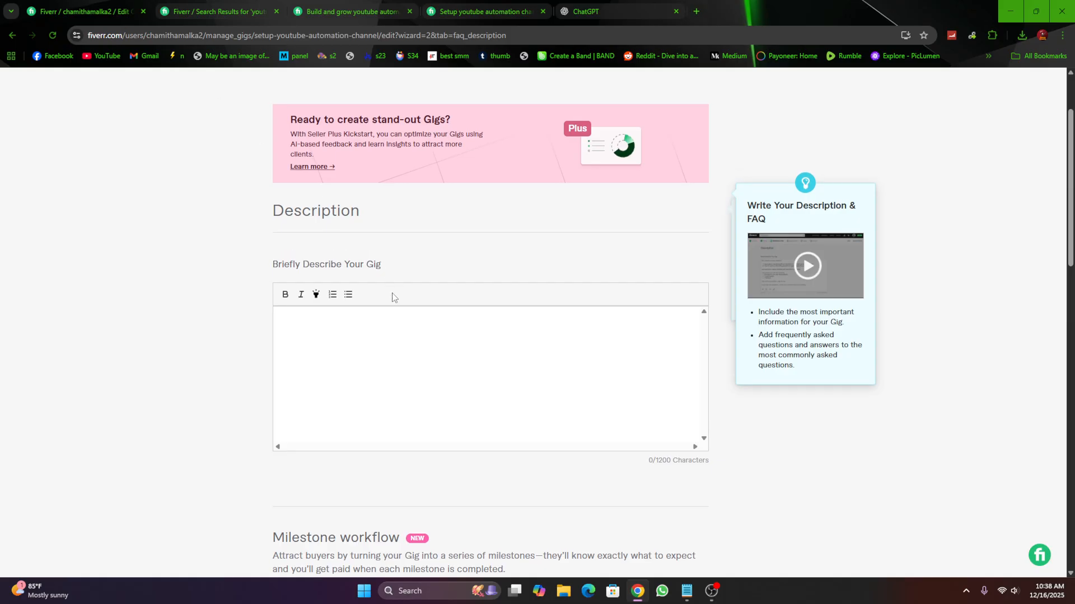
left_click(687, 591)
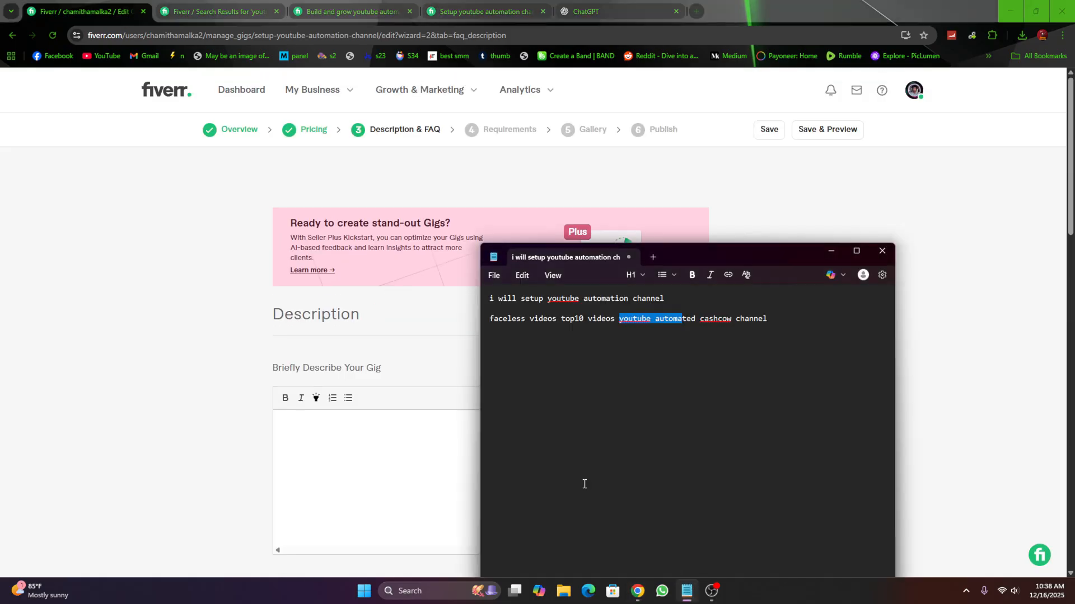
triple_click(528, 303)
right_click(532, 303)
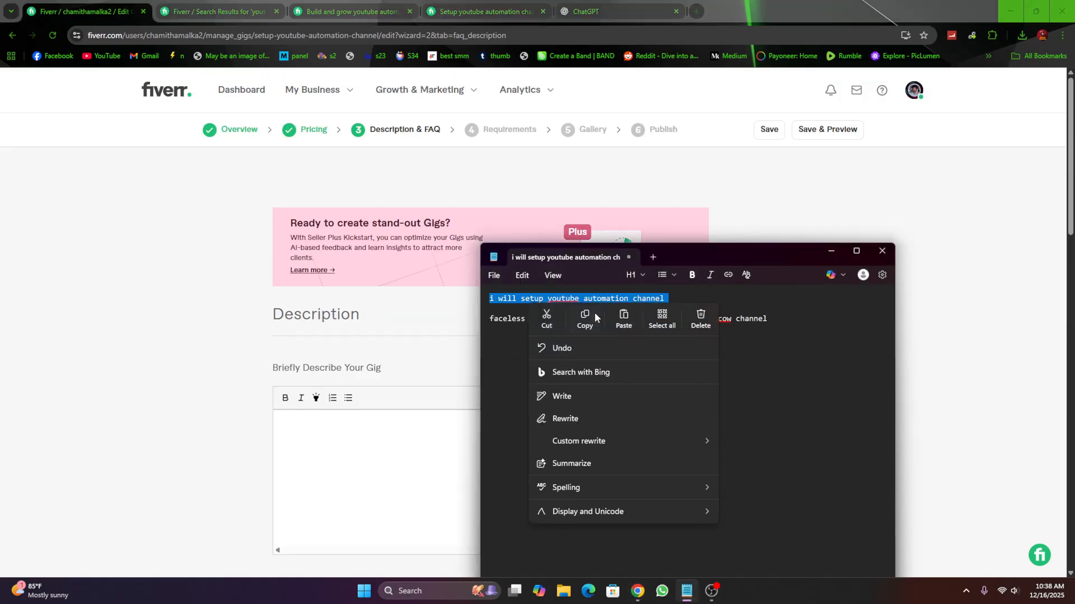
left_click(585, 319)
left_click(585, 11)
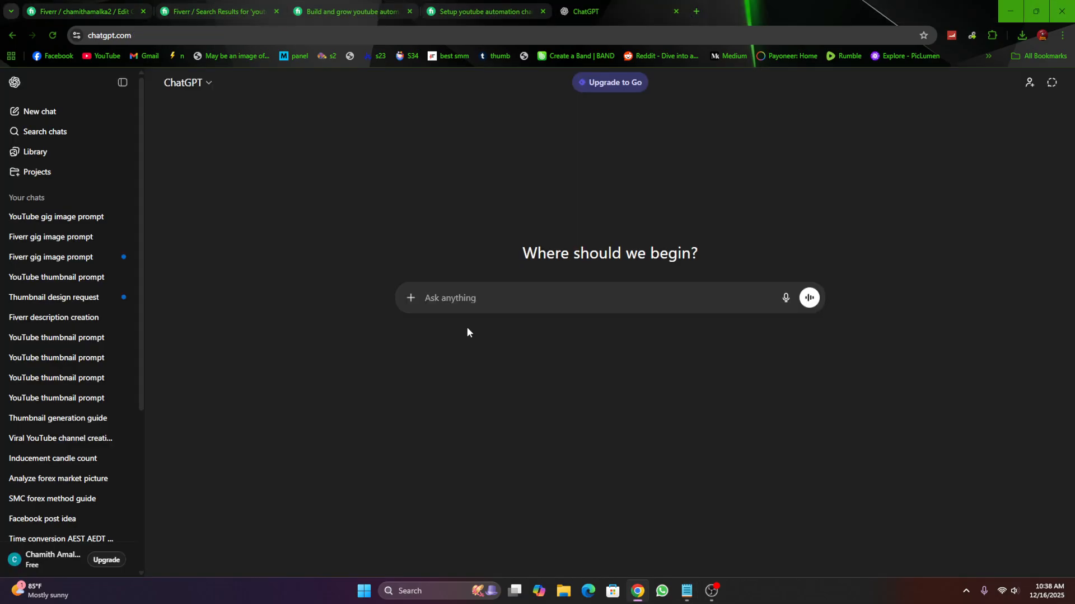
Ask ChatGPT for the best SEO Fiverr description for the title "i will setup youtube automation channel" without breaking any Fiverr description and gig rules
type("i create")
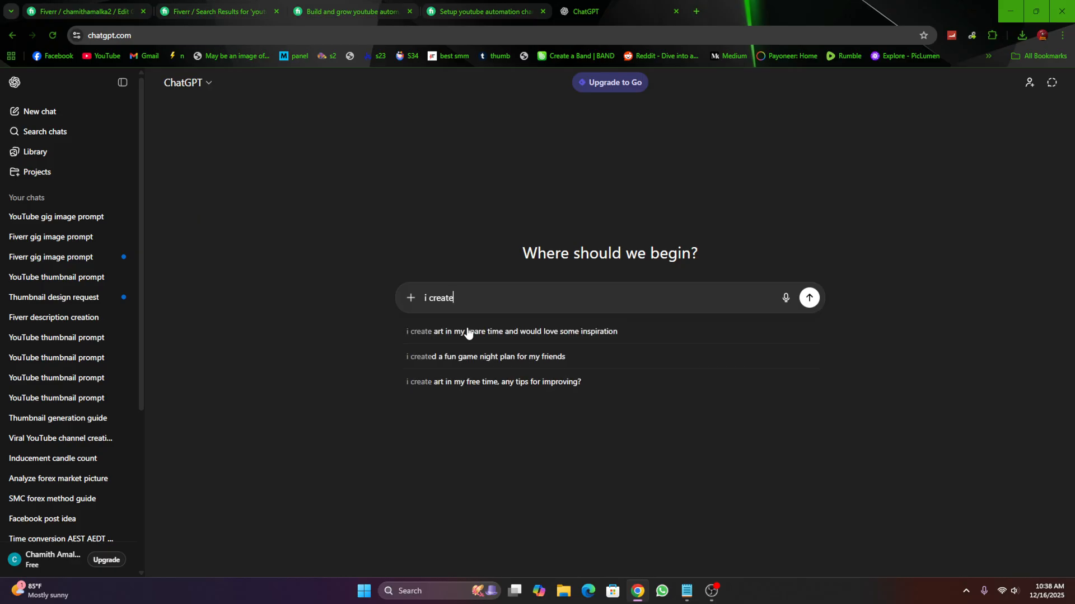
type("d a five")
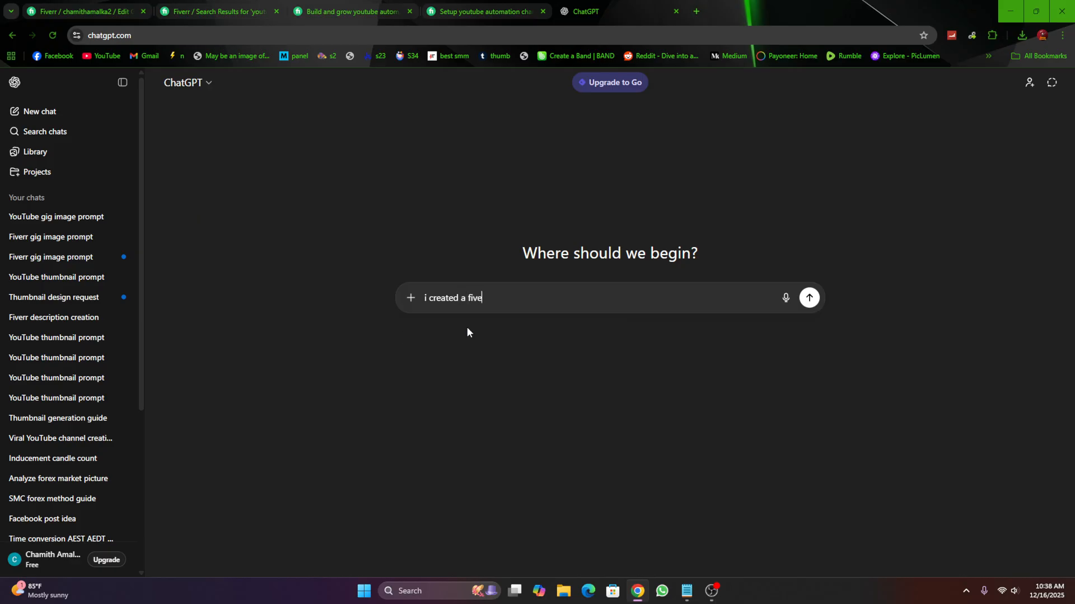
type("rr gig gig title is (i will")
key("ctrl+v")
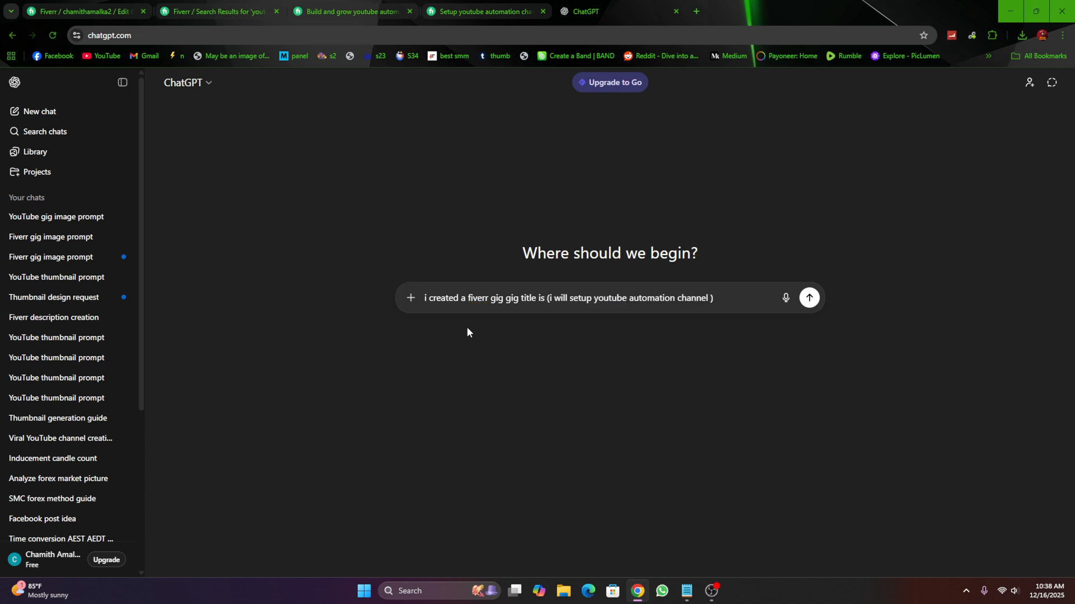
type(") pls give me be")
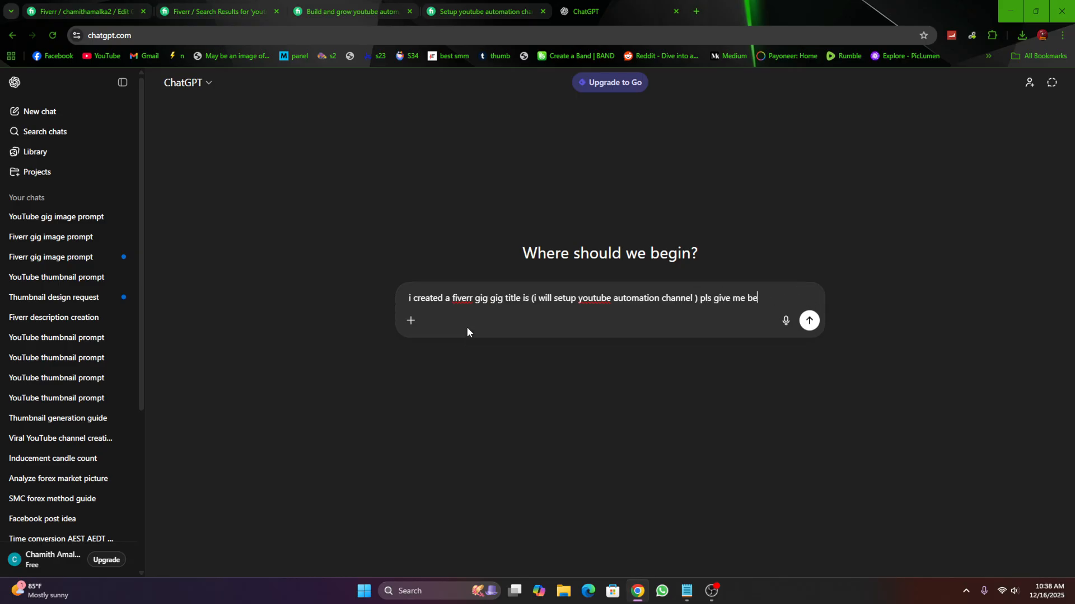
type("st seo ")
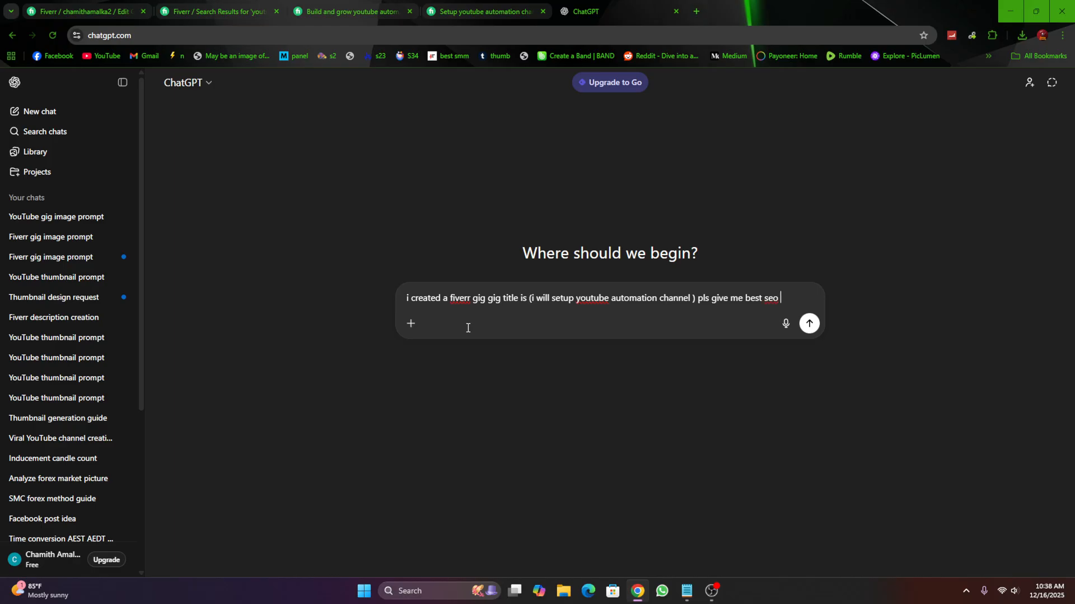
type("fiverr descrip")
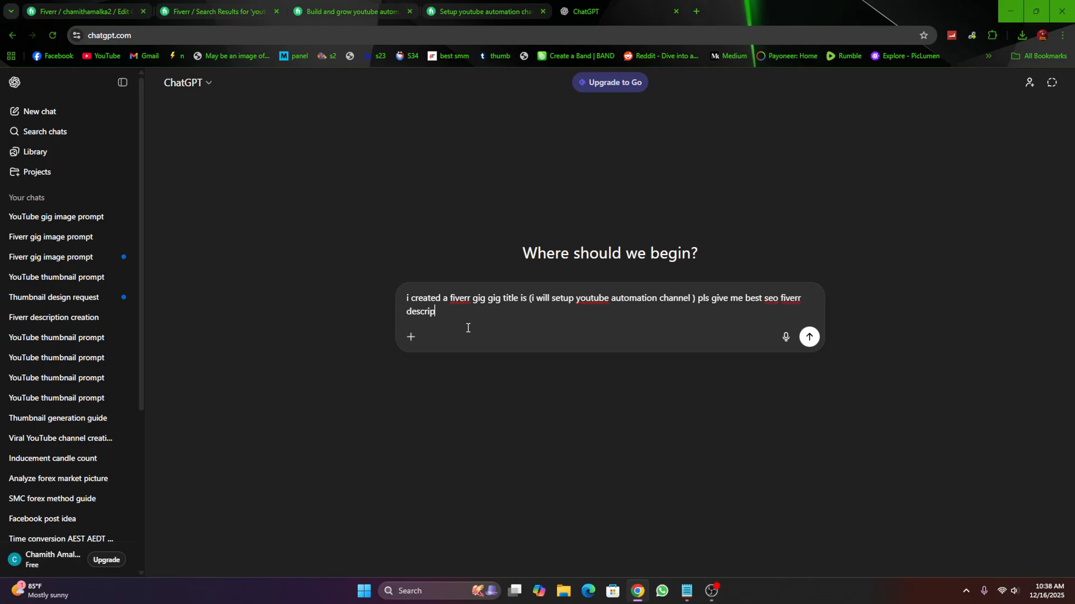
type("tion to this title")
type(", (dont breake any ")
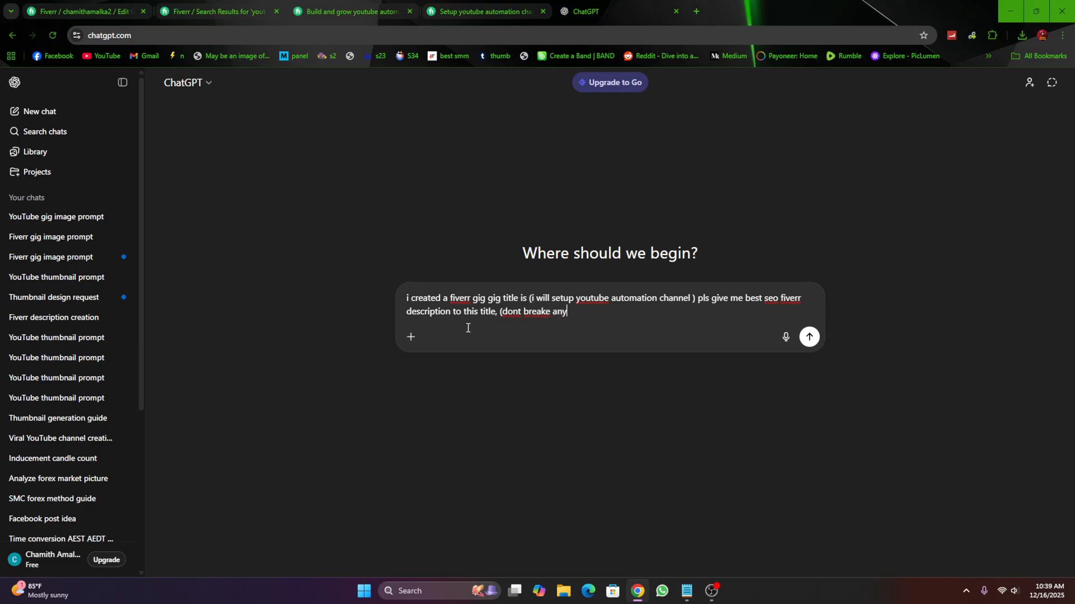
type("fiverr description and f")
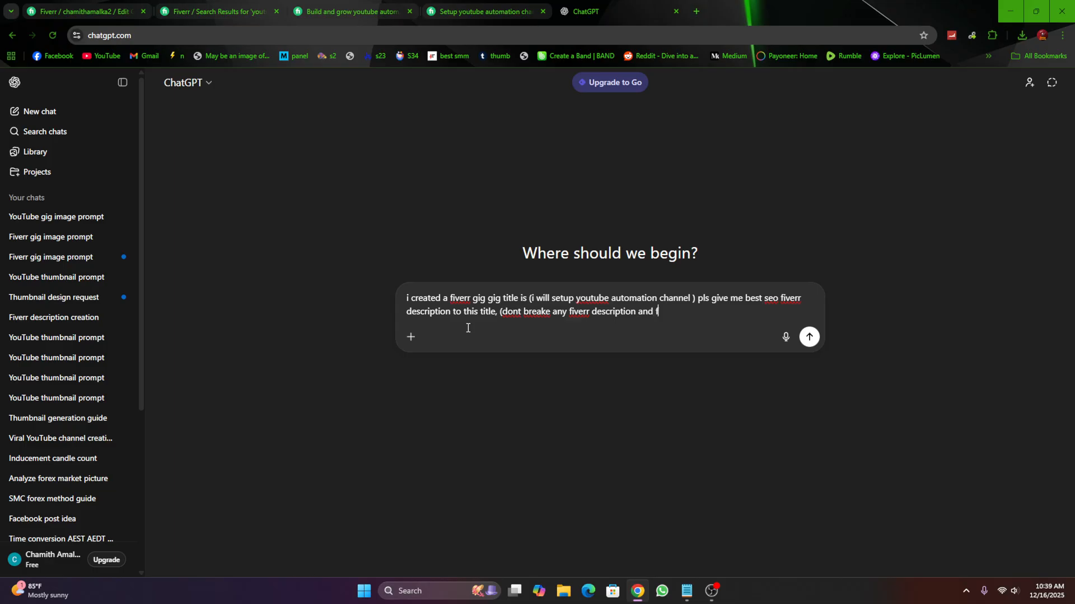
type("iverr gig rules)")
left_click(809, 337)
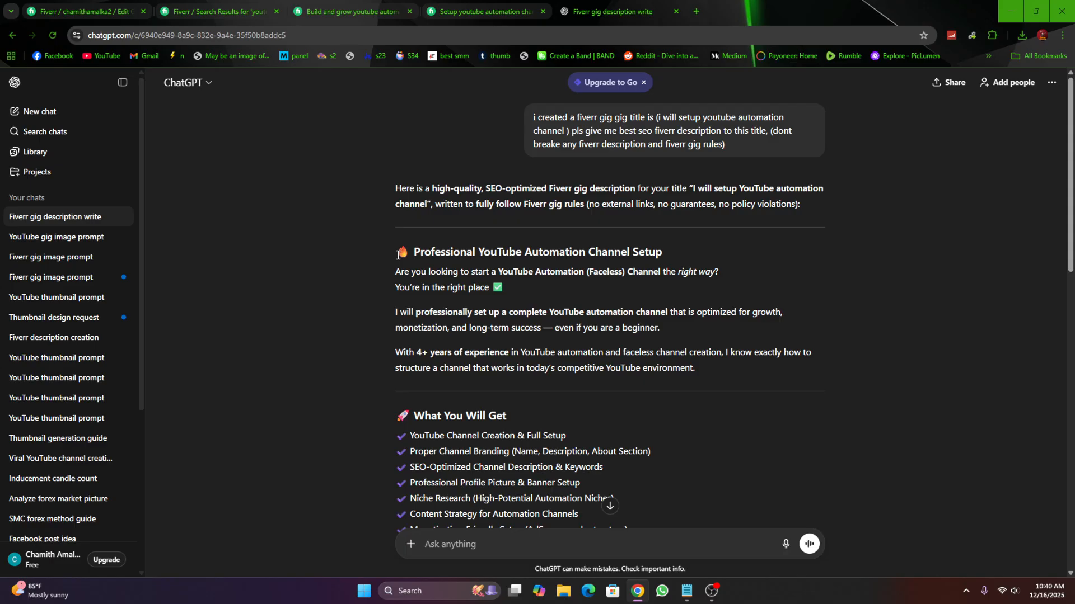
Copy the generated description, starting at the heading "Professional YouTube Automation Channel Setup", into the Fiverr gig's description
left_click_drag(398, 253, 684, 416)
scroll(690, 428, "down", 5)
scroll(684, 416, "down", 7)
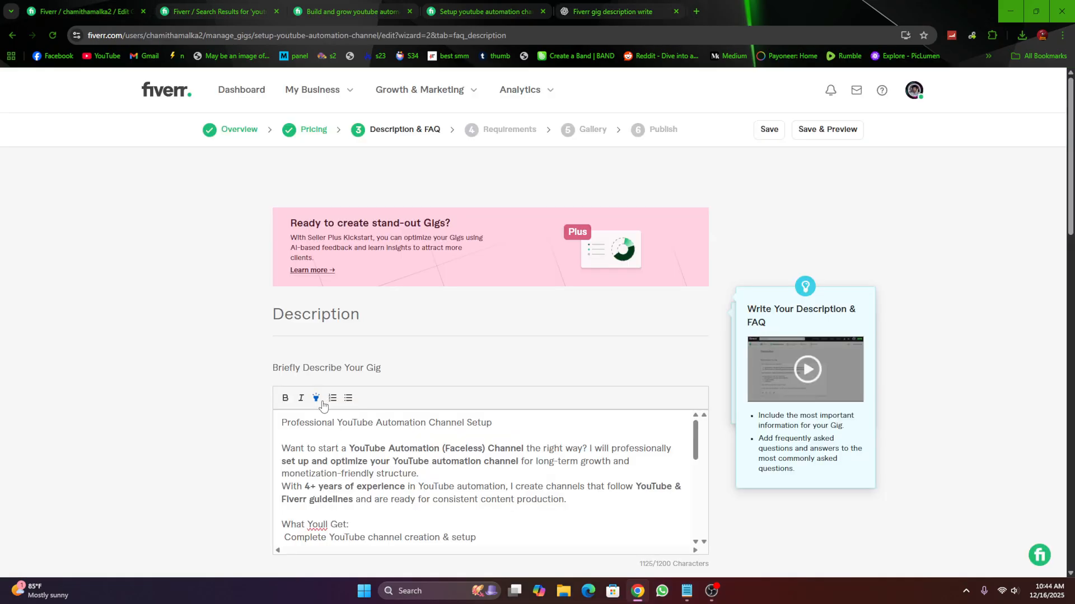
Make the description's opening heading "Professional YouTube Automation Channel Setup" bold
triple_click(322, 421)
left_click(286, 400)
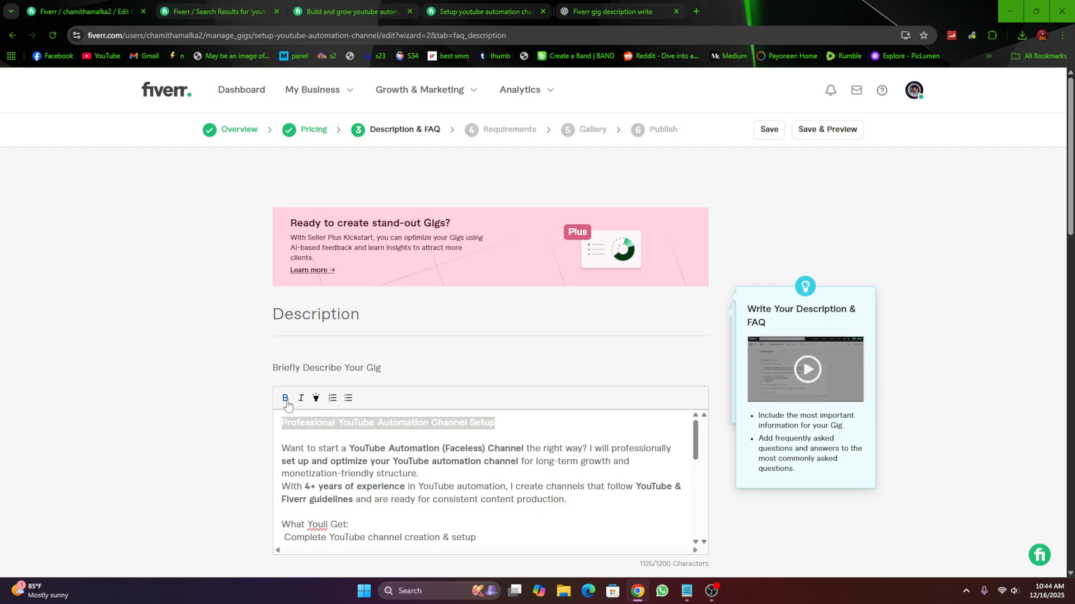
left_click(499, 430)
Format the lines under "What Youll Get", from channel creation & setup to beginner-friendly support, as a bulleted list
scroll(358, 459, "down", 1)
left_click_drag(289, 485, 448, 505)
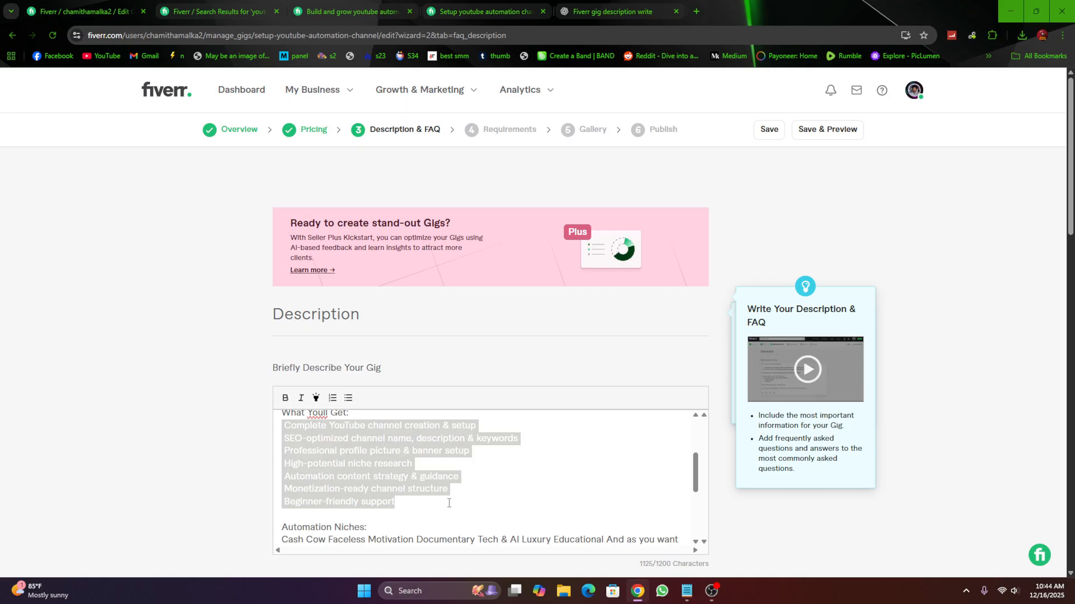
left_click(348, 398)
left_click(404, 453)
Make the description's headings "Automation Niches:", "What Youll Get:" and "Why Choose Me?" bold
scroll(403, 454, "down", 1)
scroll(310, 478, "down", 1)
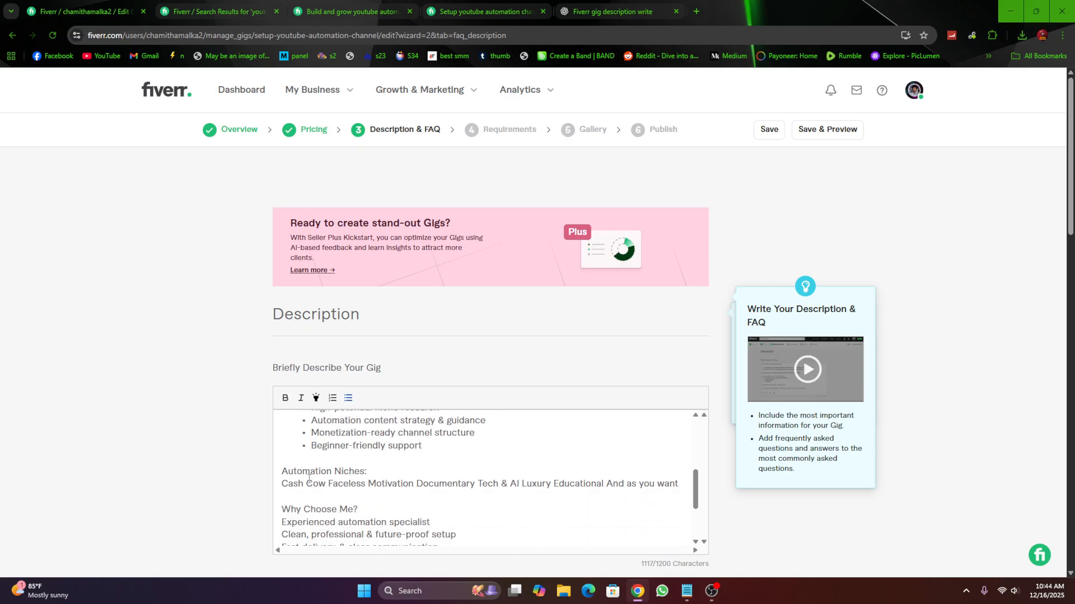
mouse_move(283, 473)
left_mouse_down()
mouse_move(367, 473)
mouse_move(281, 470)
left_mouse_up()
left_click(285, 398)
scroll(325, 451, "up", 3)
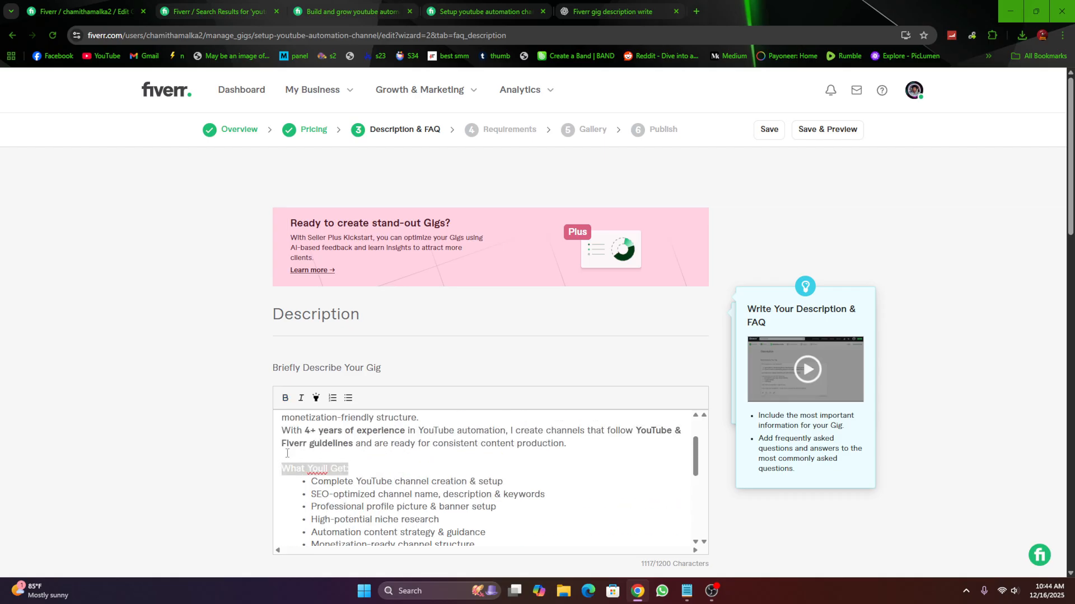
left_click(285, 398)
scroll(392, 463, "down", 5)
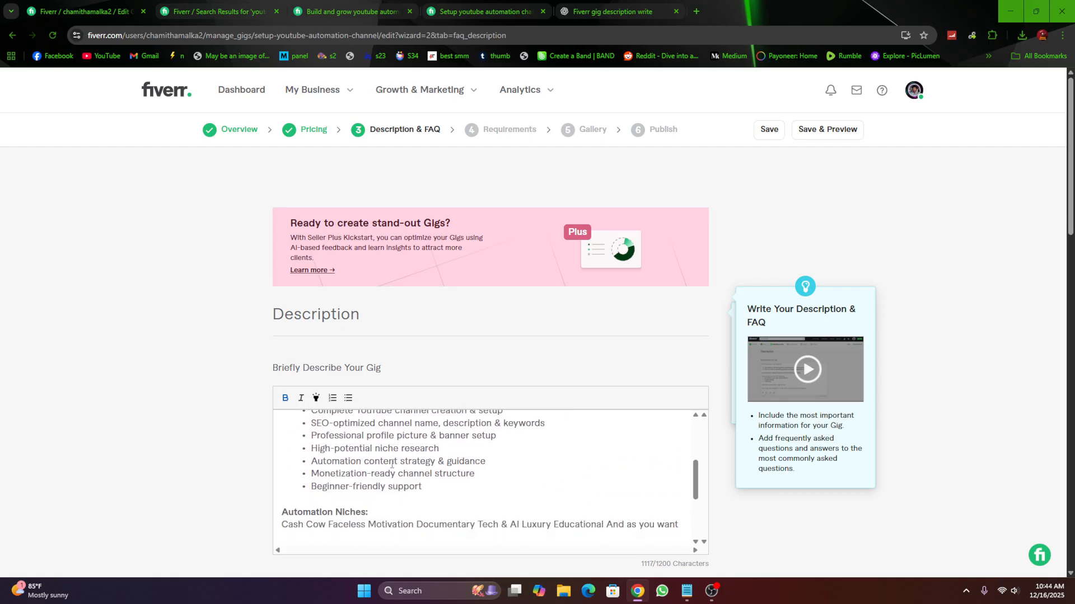
left_click_drag(364, 454, 282, 451)
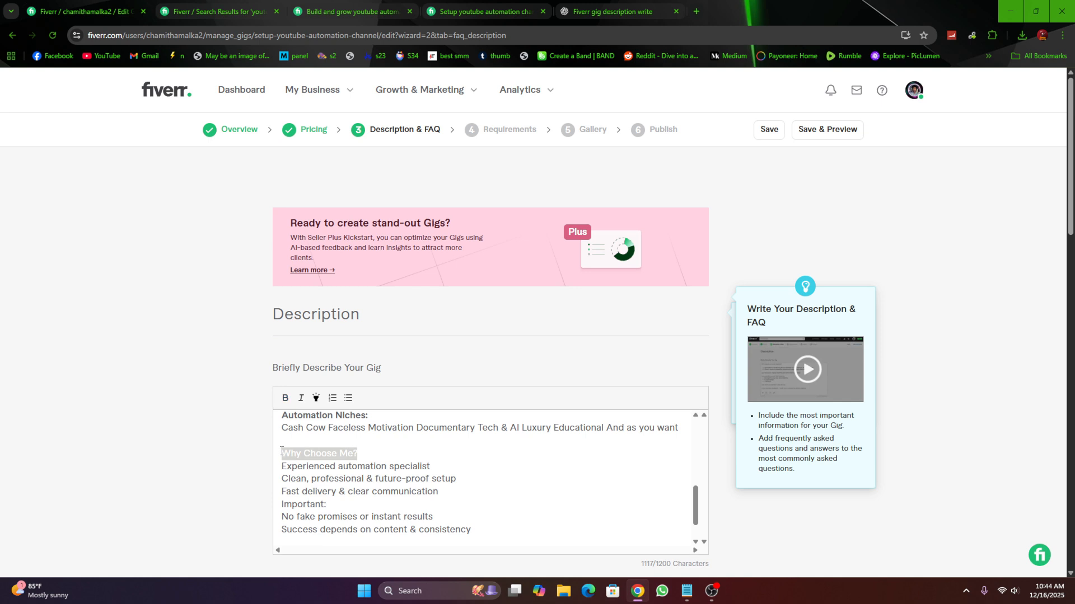
left_click(285, 398)
Format the lines under "Why Choose Me?", from experienced automation specialist to success depends on content & consistency, as a bulleted list
left_click(297, 475)
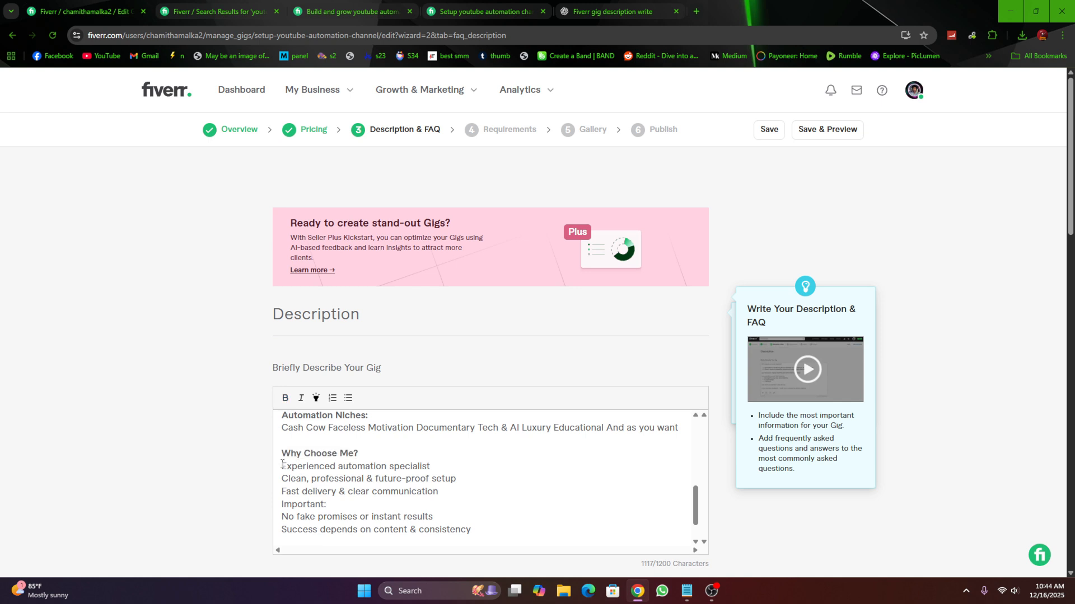
left_click_drag(282, 464, 473, 532)
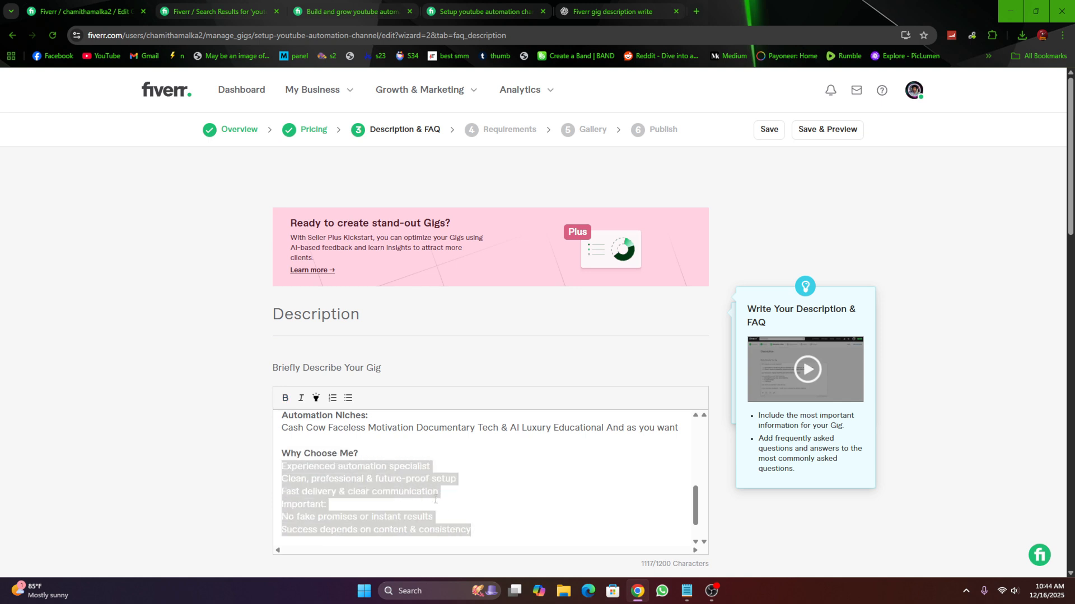
left_click(348, 398)
left_click(503, 475)
Italicize and highlight the description's closing line, "Message me anytime before ordering lets build your YouTube automation channel the smart way!"
scroll(503, 476, "down", 1)
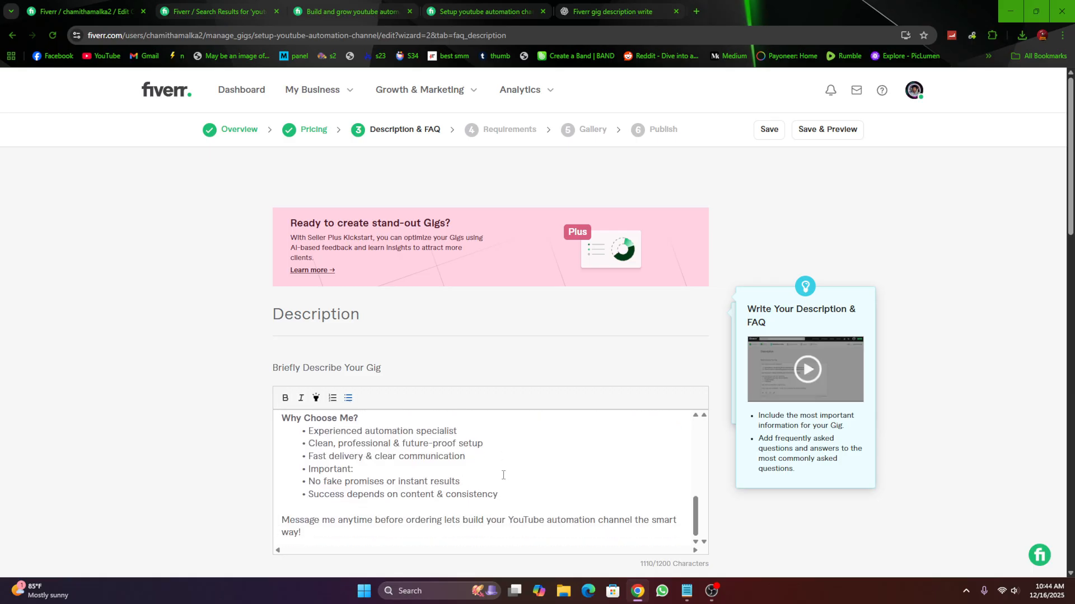
left_click_drag(282, 521, 539, 531)
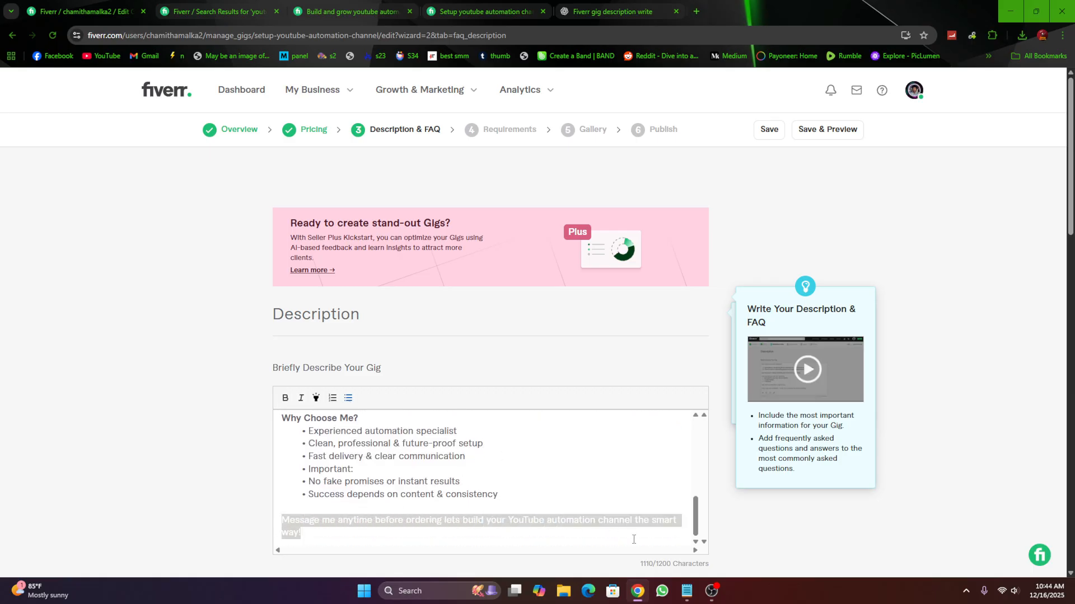
left_click(300, 398)
left_click(331, 532)
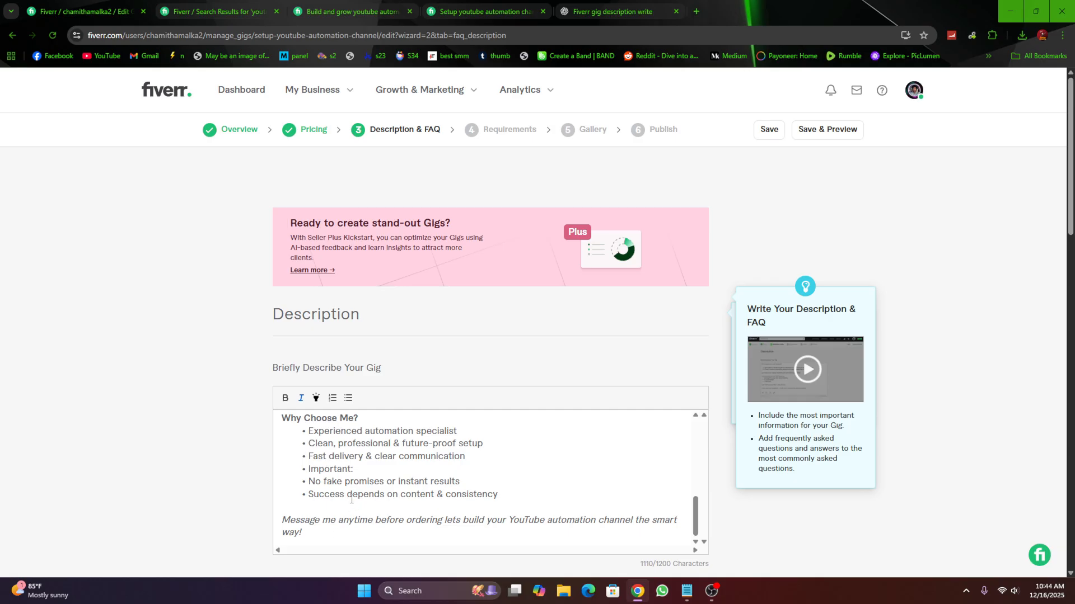
left_click_drag(303, 533, 276, 514)
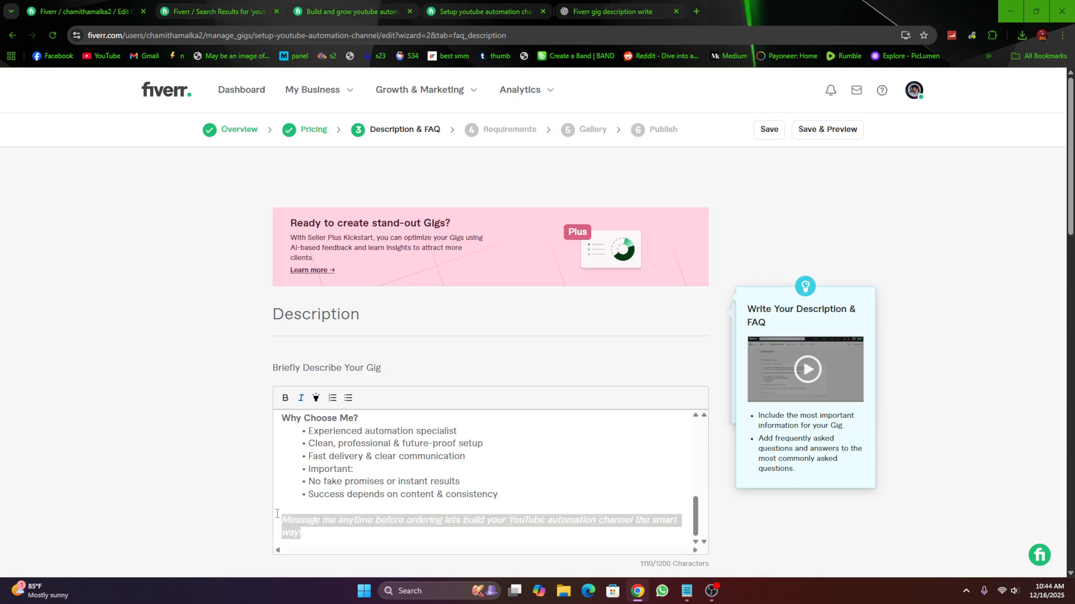
left_click(316, 398)
left_click(330, 534)
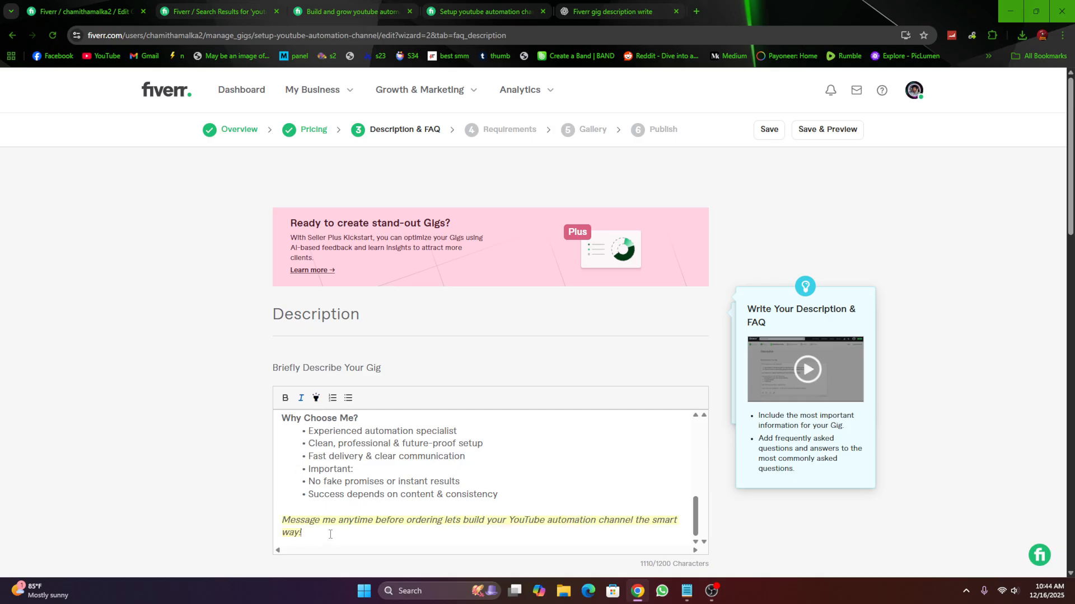
Review the formatted description from start to end, and save it to continue to the gig's requirements
scroll(330, 534, "down", 2)
scroll(496, 456, "up", 2)
scroll(382, 442, "down", 4)
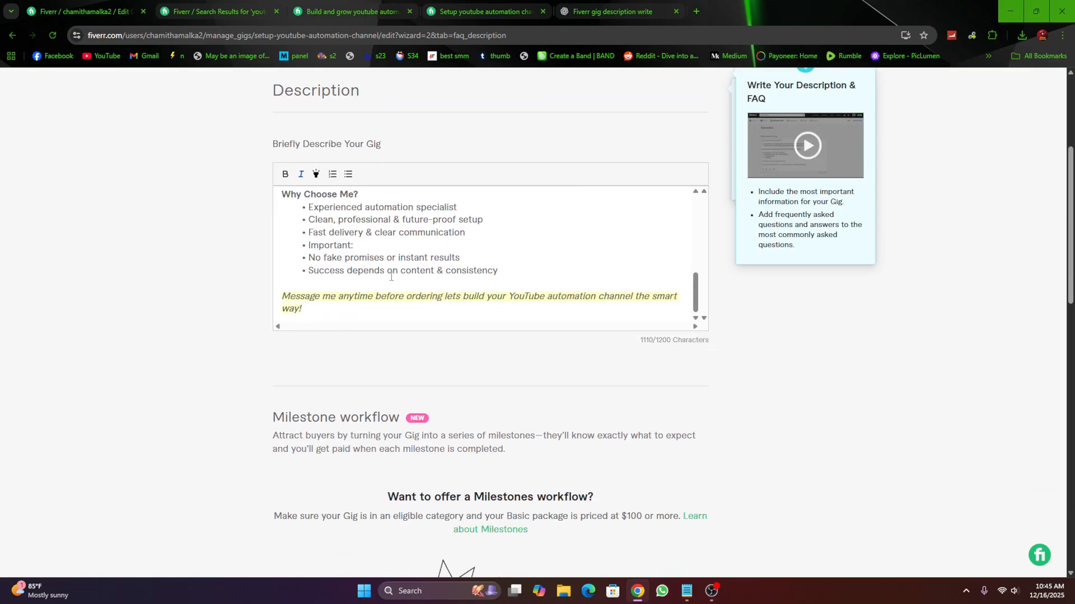
scroll(391, 277, "up", 1)
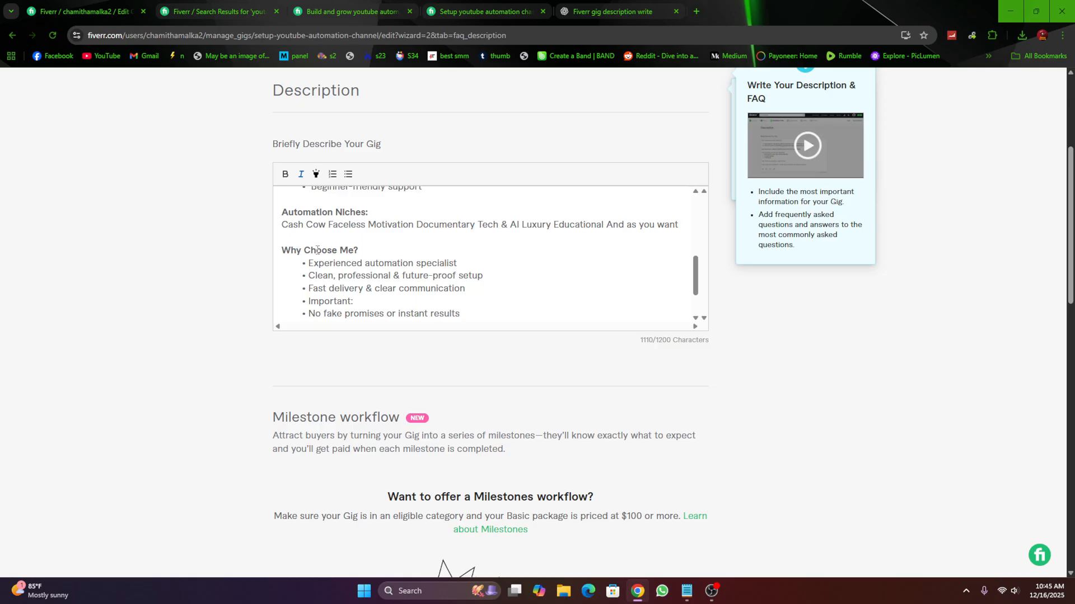
scroll(317, 249, "up", 6)
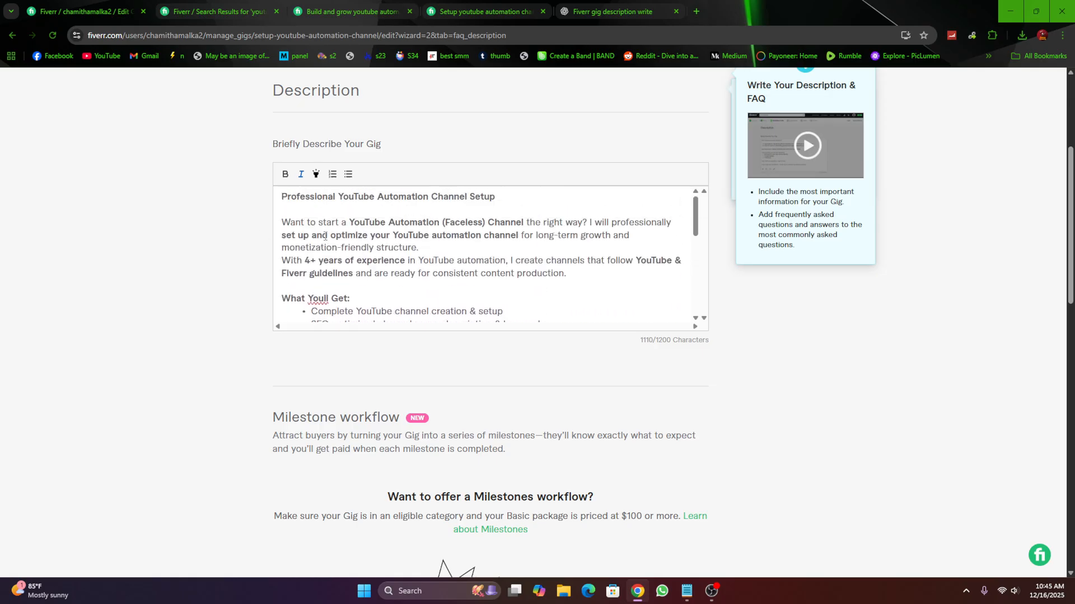
scroll(514, 354, "down", 6)
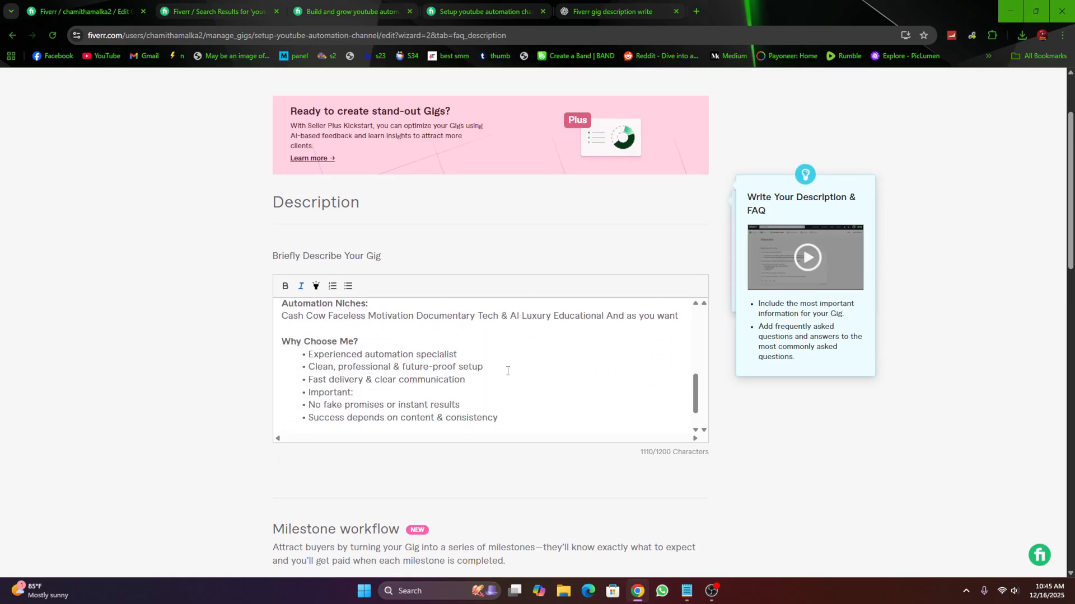
scroll(369, 442, "down", 1)
scroll(370, 441, "down", 8)
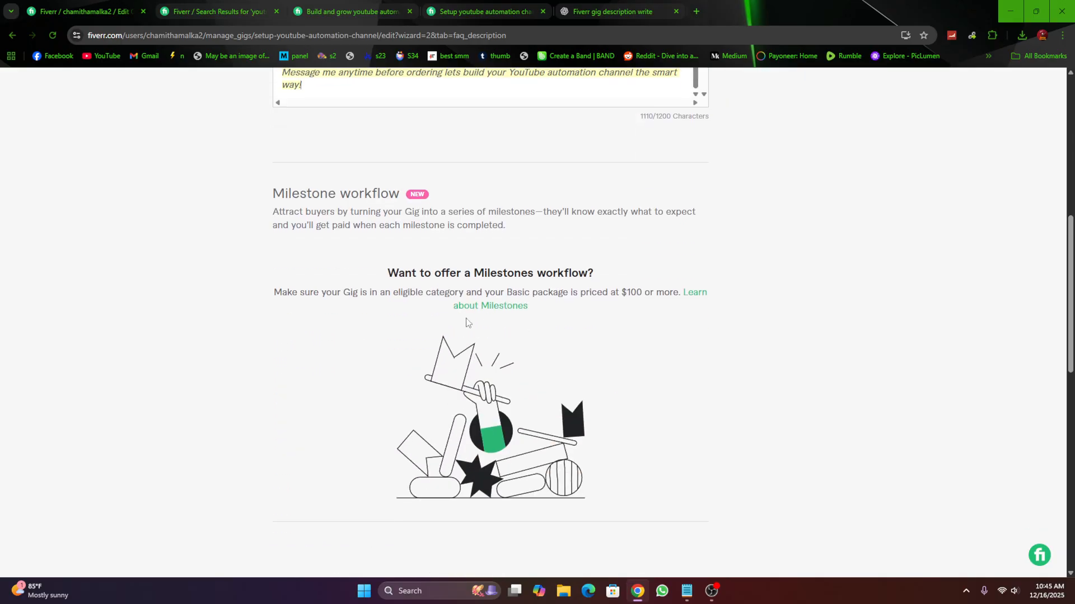
scroll(647, 394, "down", 1)
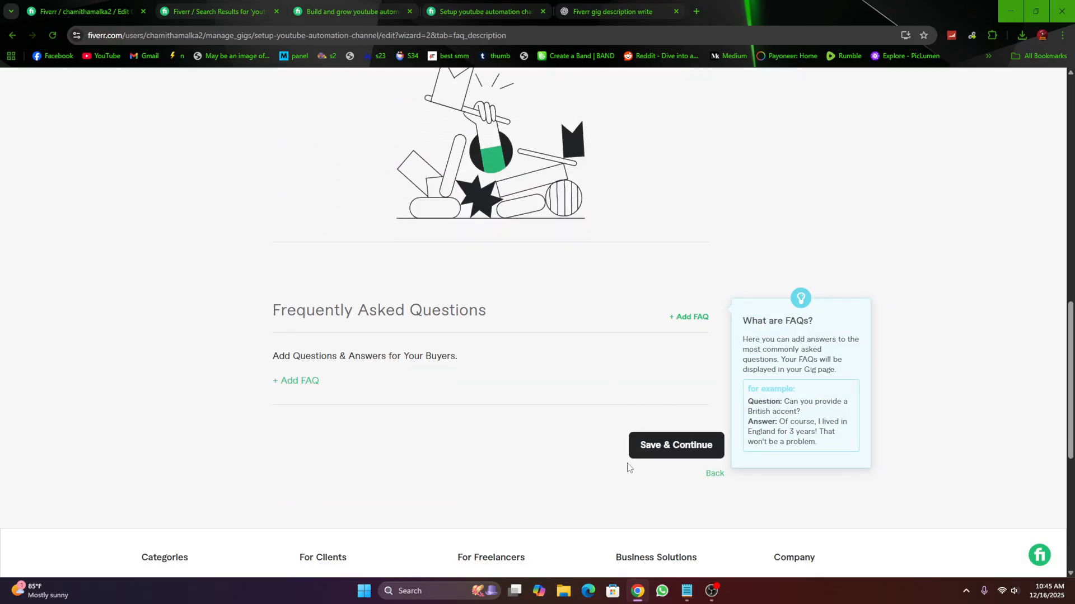
left_click(658, 444)
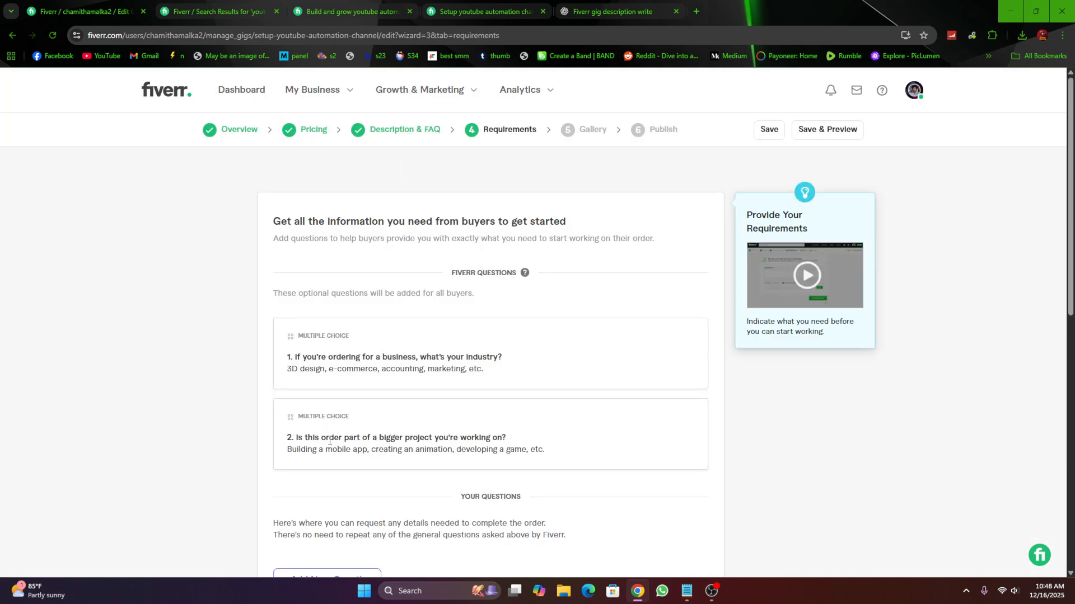
Add the free-text buyer question "send me gmail and password to setup your channel" and save the requirements to continue to the gallery
scroll(324, 436, "down", 2)
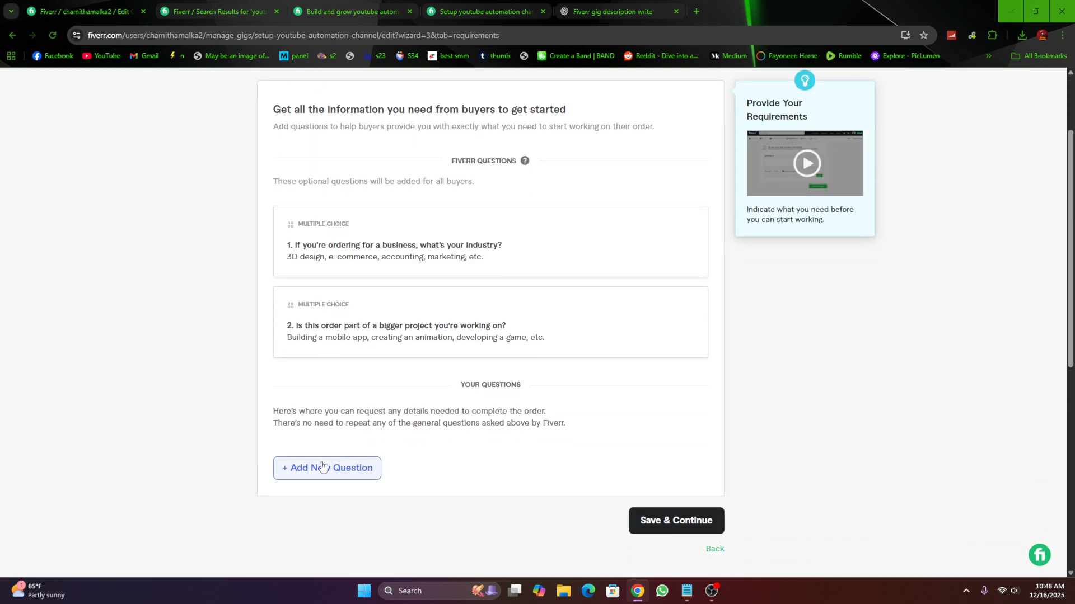
left_click(320, 467)
scroll(320, 476, "down", 2)
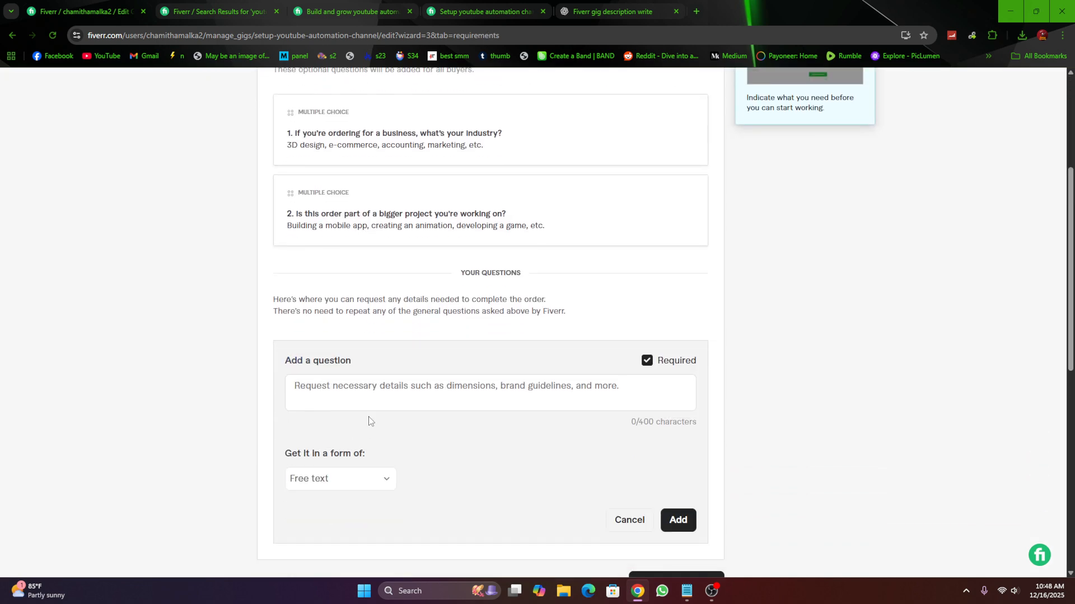
left_click(370, 399)
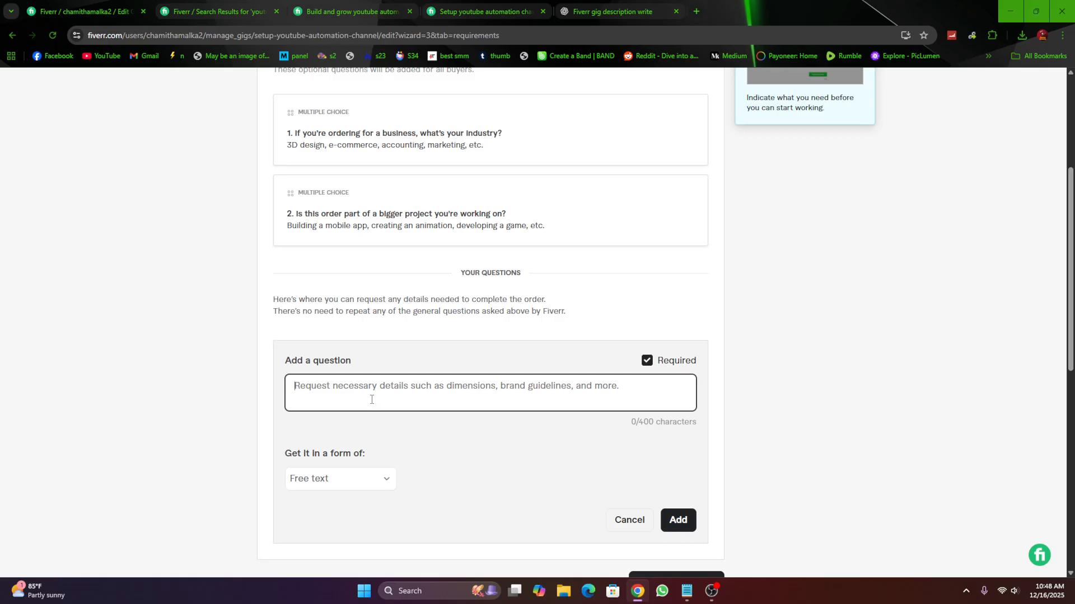
key("ctrl+v")
left_click(678, 521)
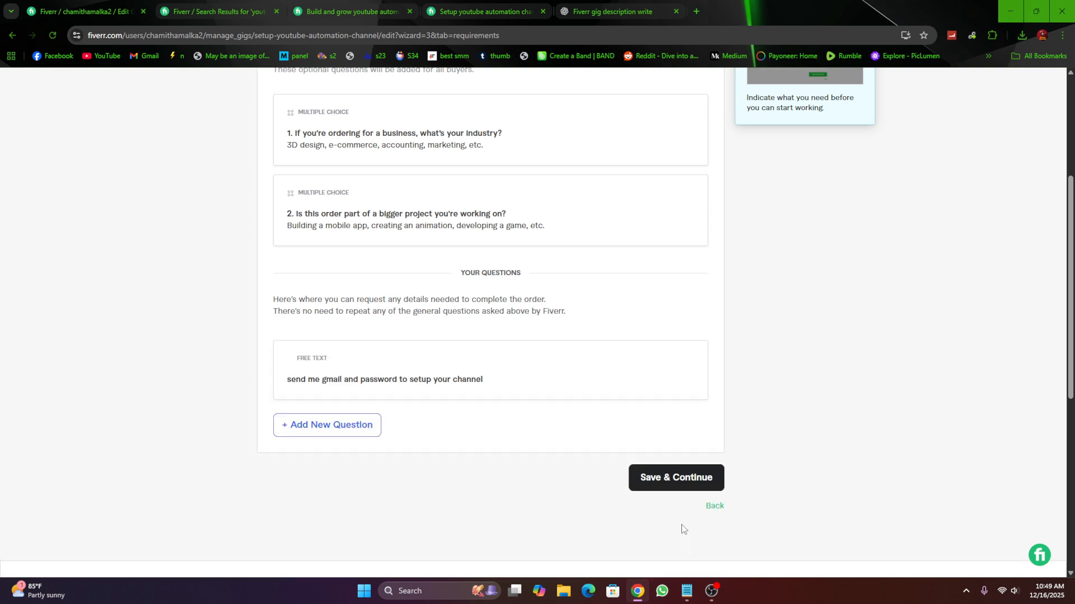
scroll(480, 399, "down", 1)
left_click(666, 368)
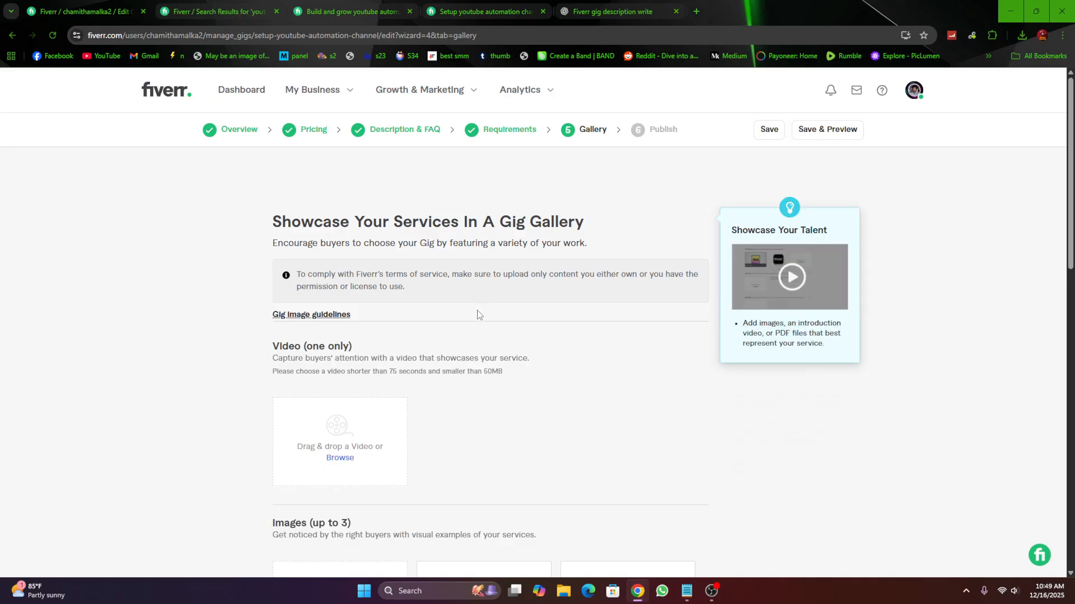
Upload "Untitled LiveDoc (2).jpeg" from the Downloads folder as the gig's first gallery image
scroll(479, 322, "down", 3)
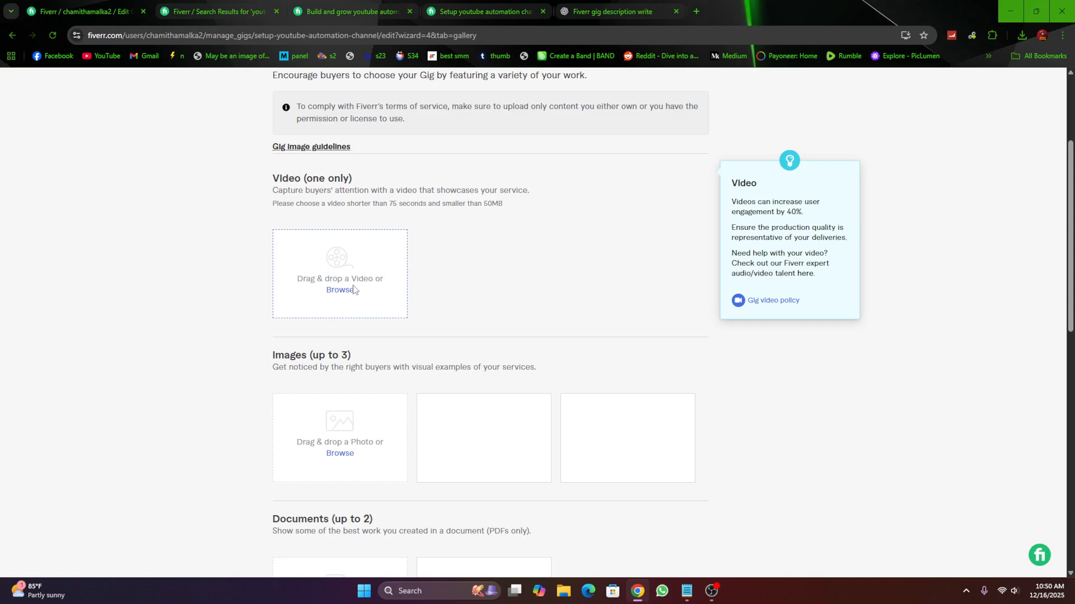
scroll(384, 319, "down", 1)
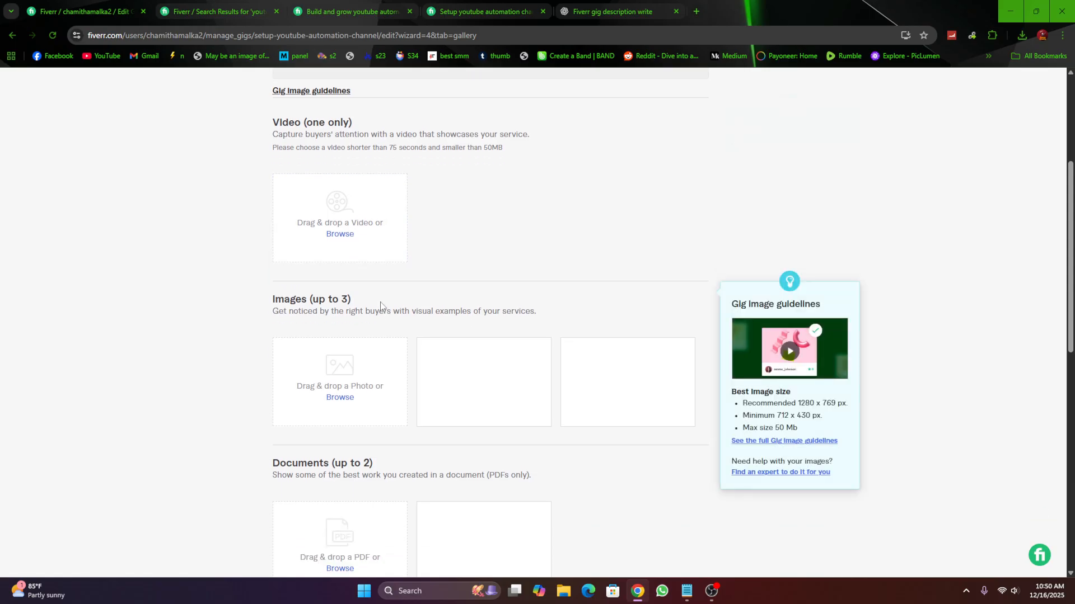
left_click(337, 402)
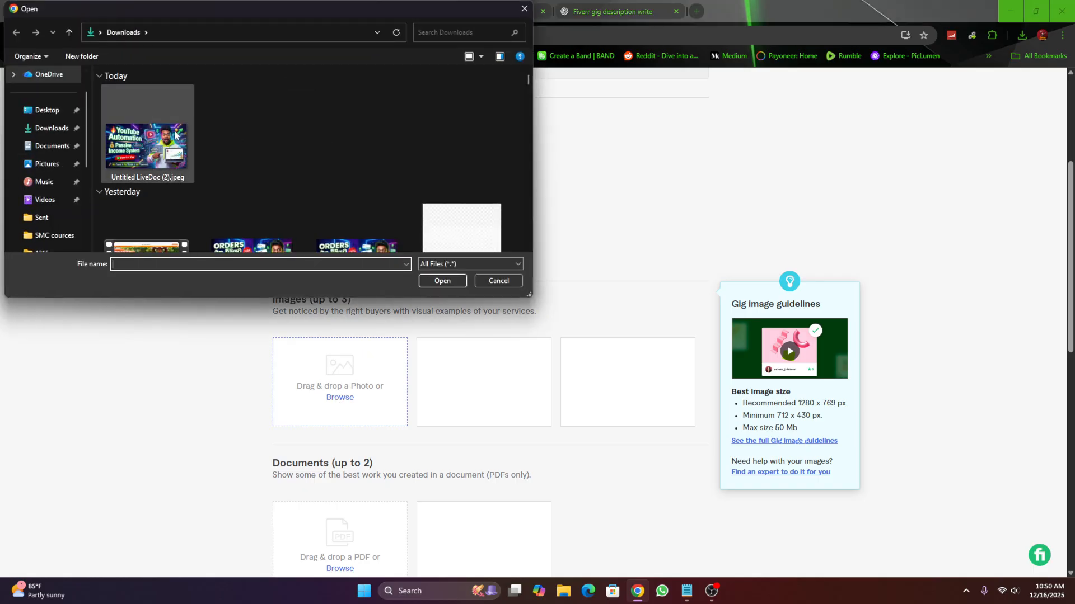
left_click(122, 156)
left_click(439, 283)
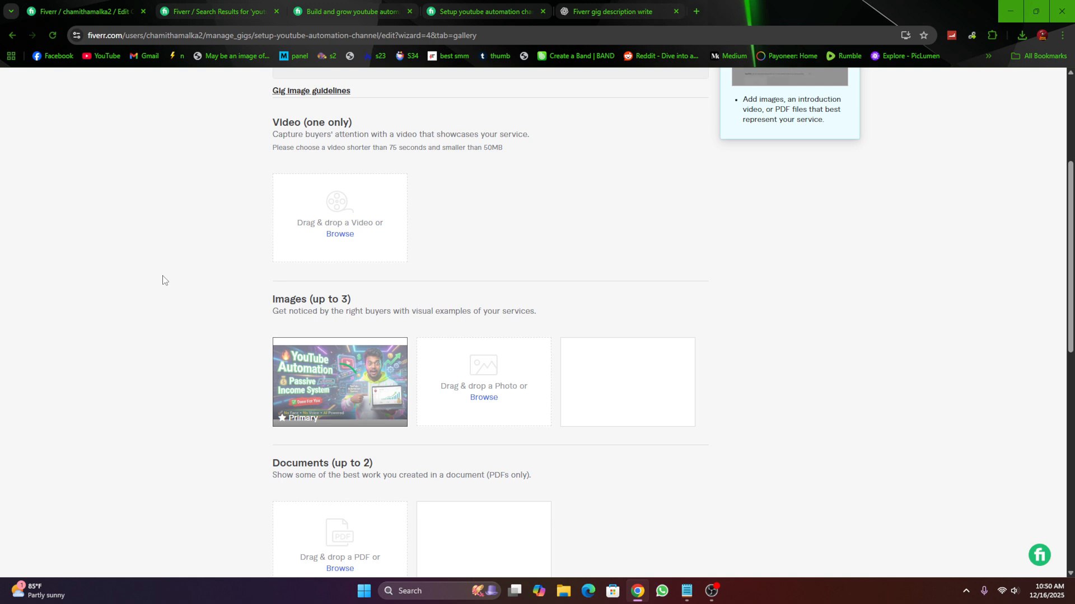
mouse_move(341, 370)
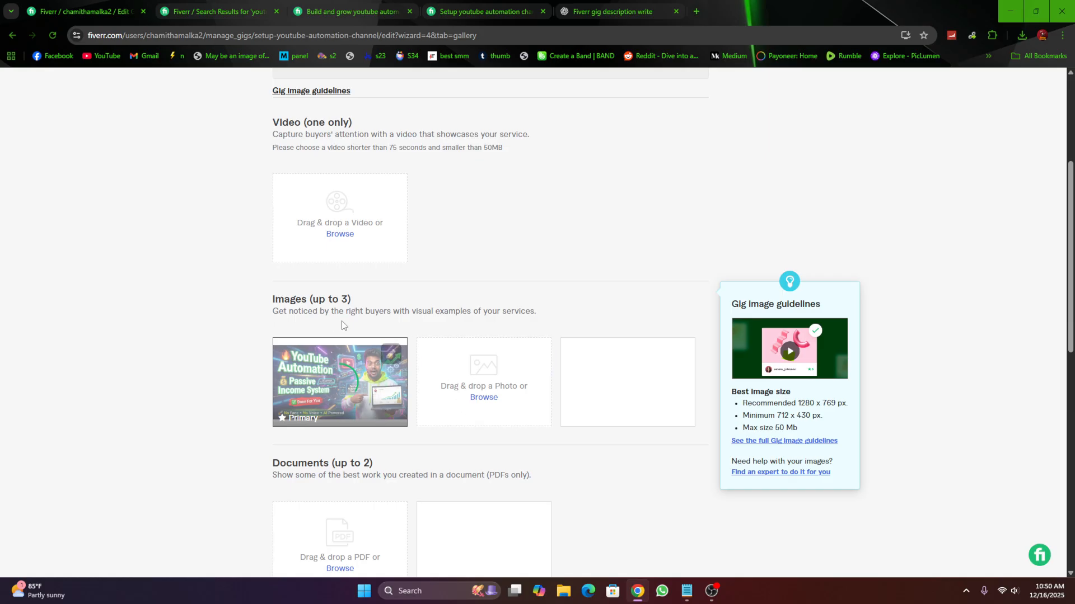
Save the gig gallery without a video or PDF and continue to publishing
scroll(571, 230, "up", 1)
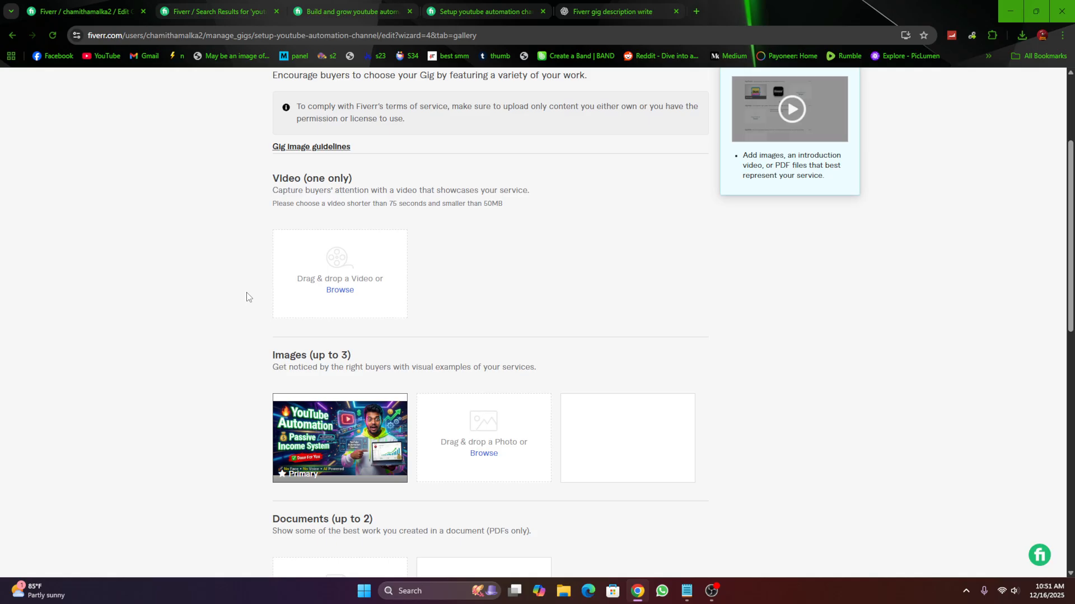
scroll(247, 297, "down", 5)
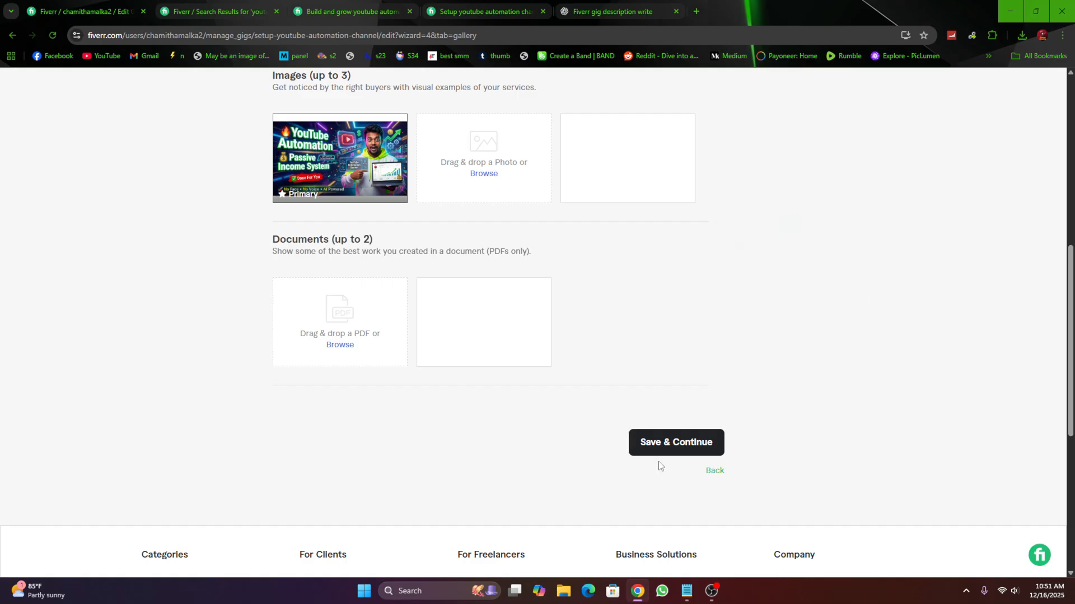
scroll(689, 468, "up", 2)
scroll(689, 468, "down", 3)
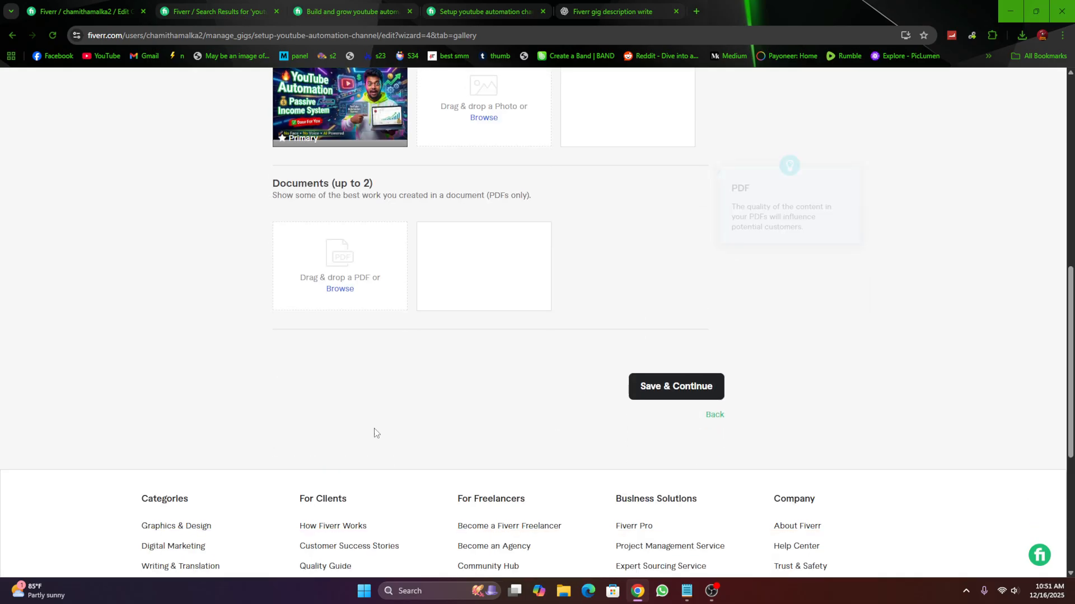
left_click(676, 390)
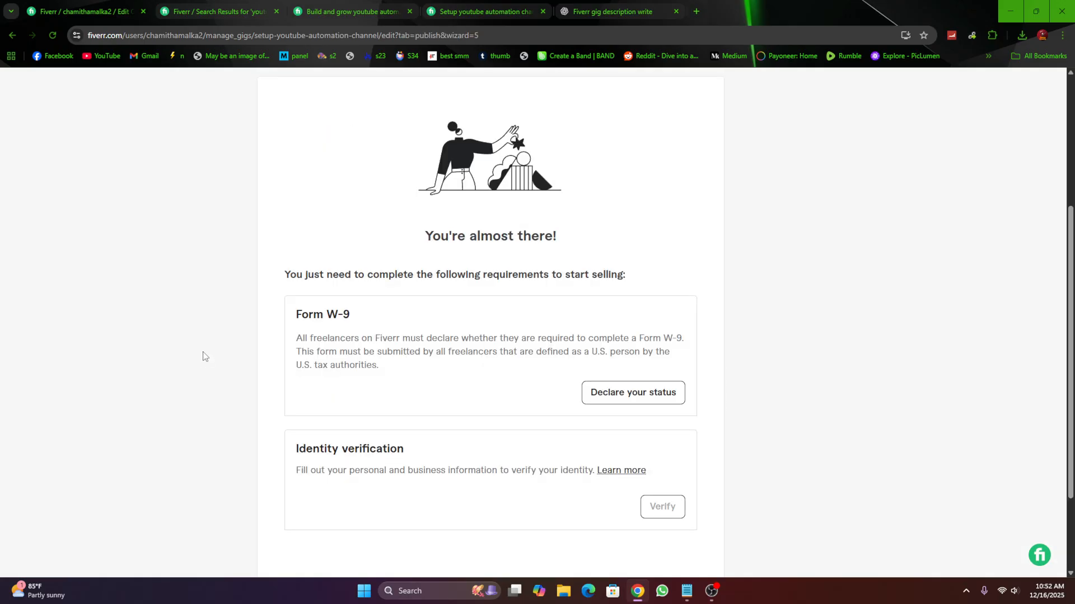
Declare the Form W-9 status as not a U.S. person, save it, and return to the gig's publishing page
scroll(207, 358, "down", 3)
scroll(216, 327, "up", 2)
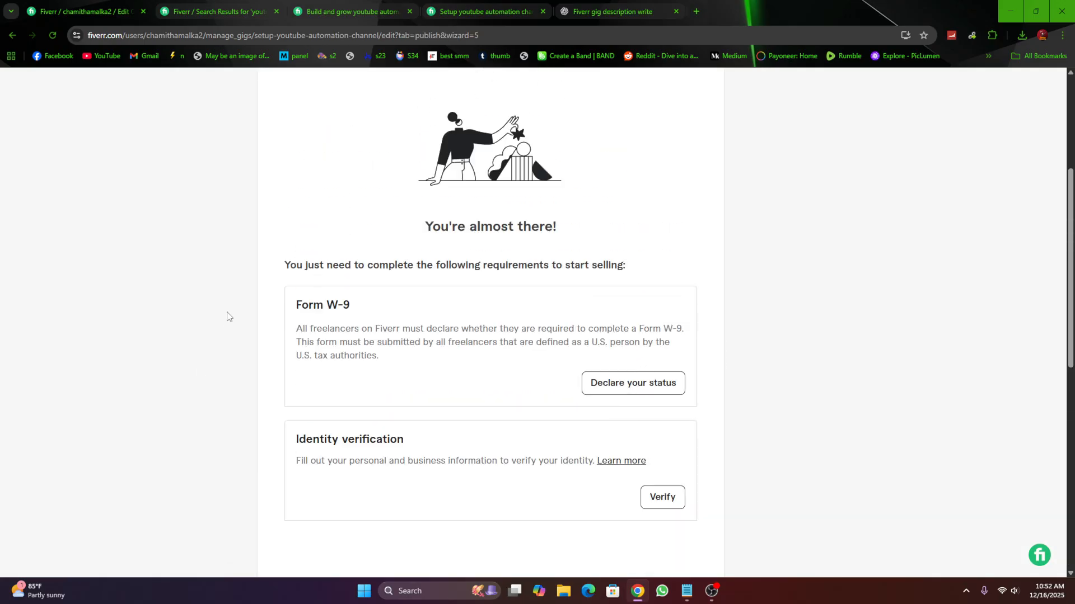
scroll(227, 317, "up", 1)
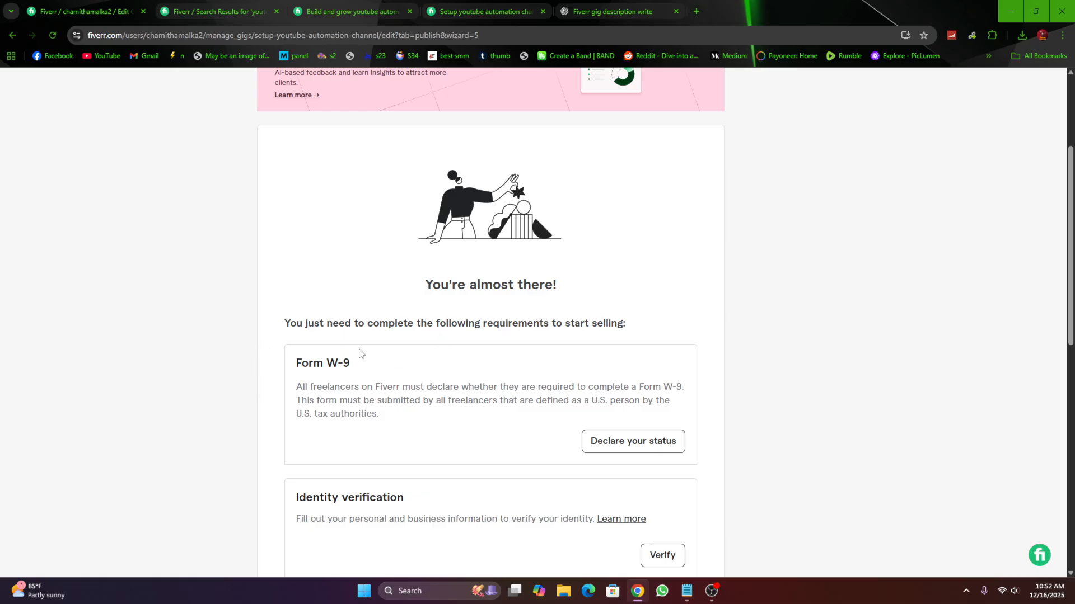
scroll(359, 353, "down", 1)
left_click(606, 384)
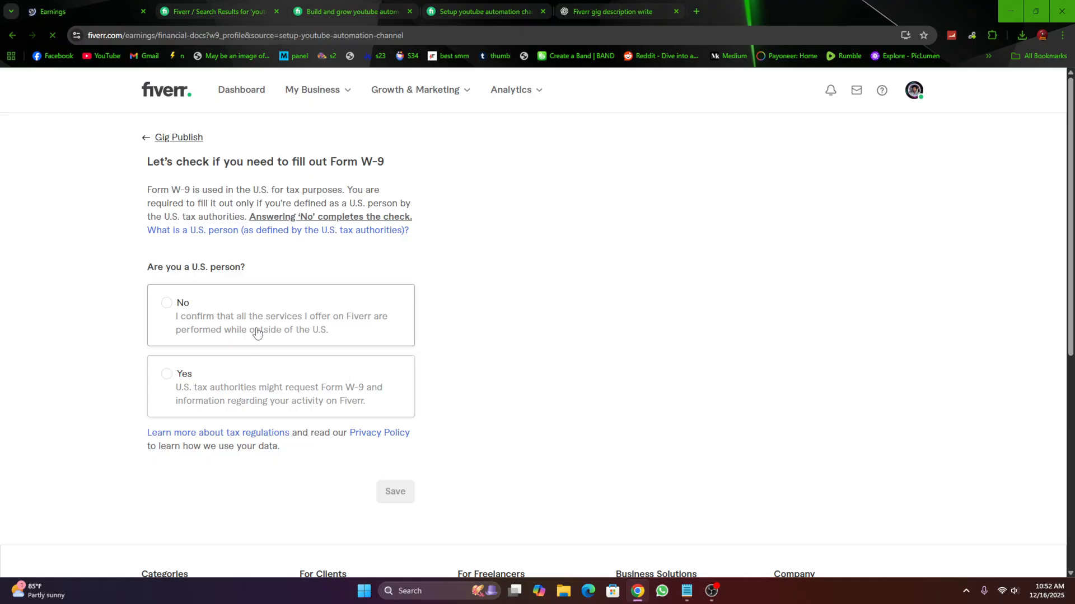
left_click(207, 329)
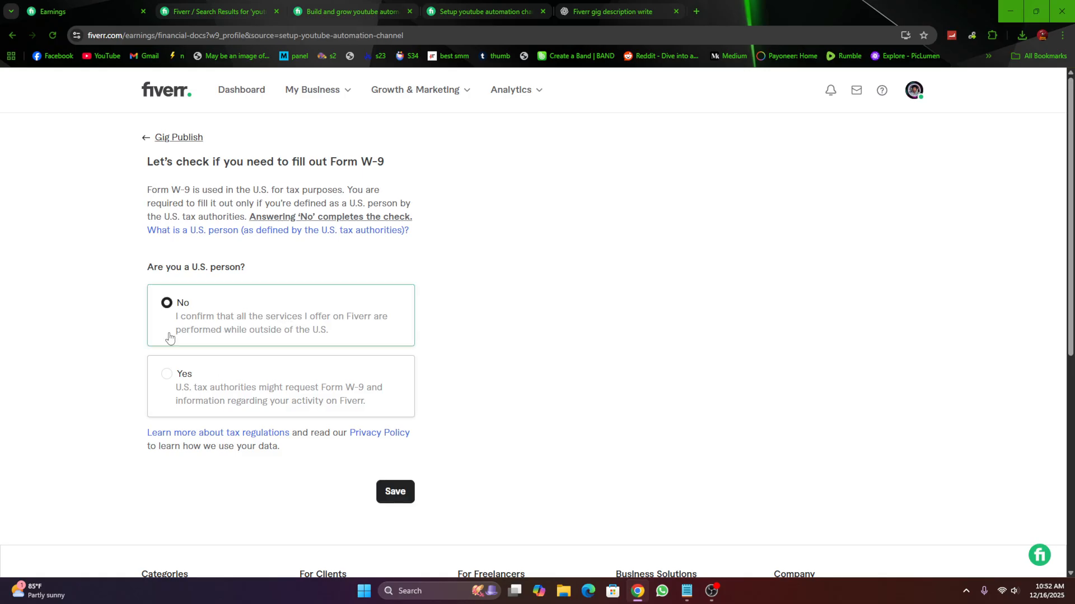
left_click(396, 492)
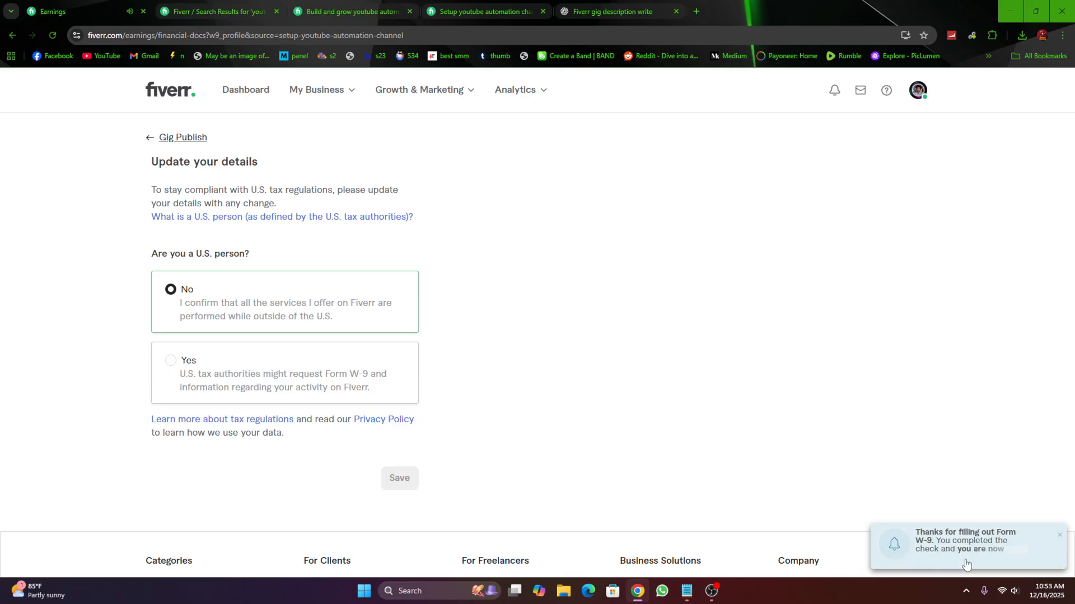
left_click(150, 139)
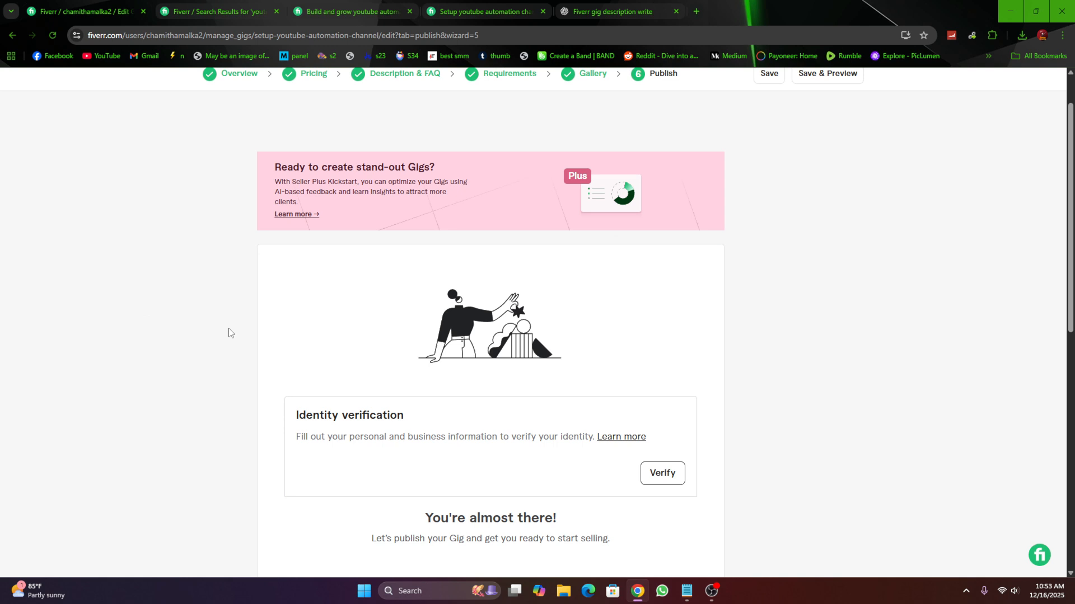
scroll(229, 331, "down", 2)
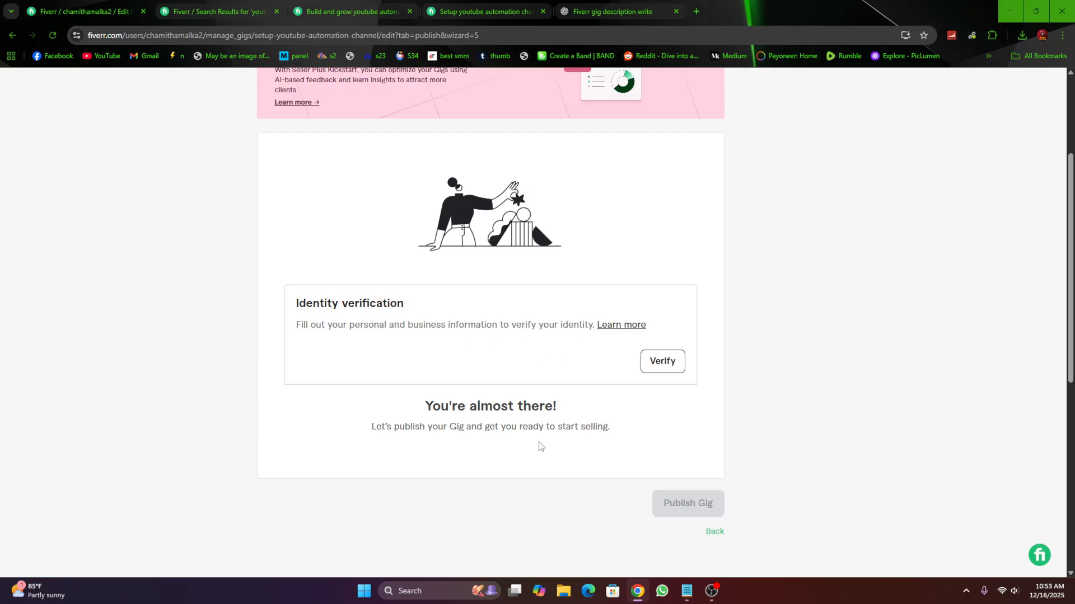
Start the identity verification, declaring Fiverr use as part of the primary job or profession and the business as not registered
left_click(664, 363)
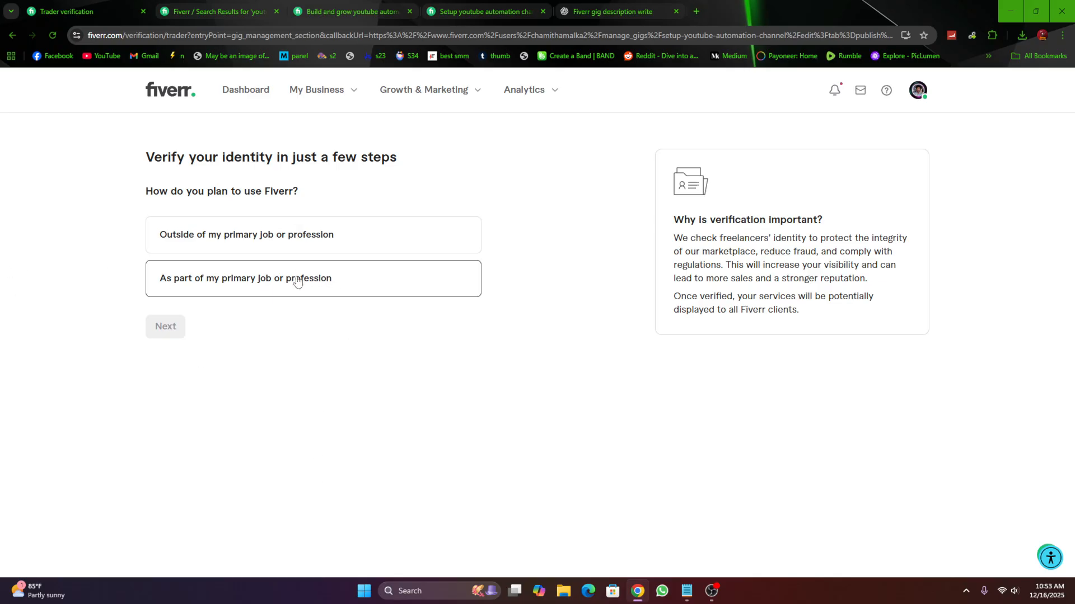
left_click(245, 287)
left_click(161, 330)
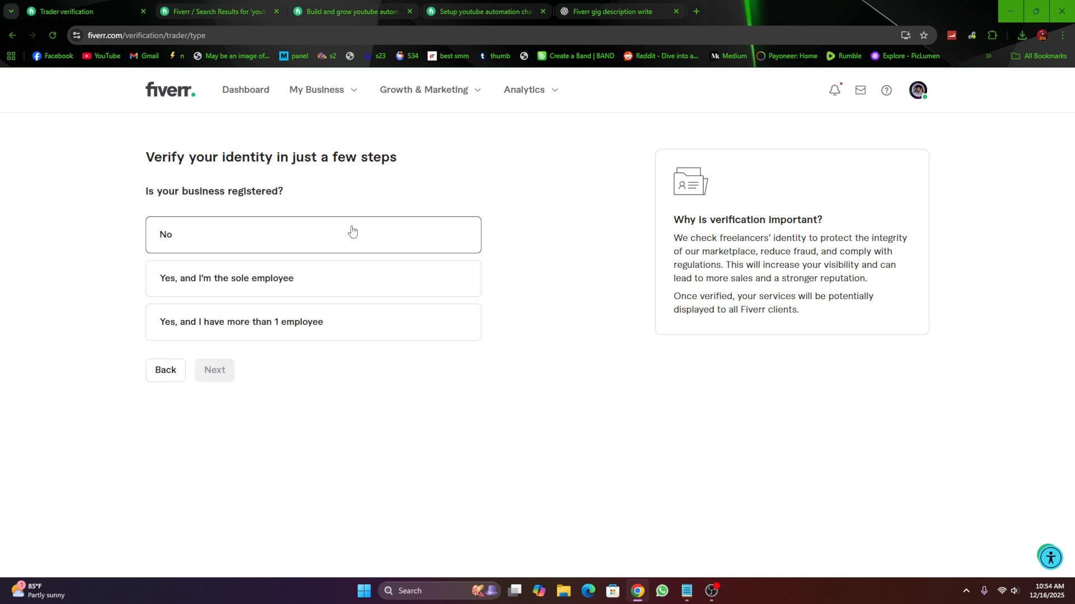
left_click(223, 247)
left_click(224, 373)
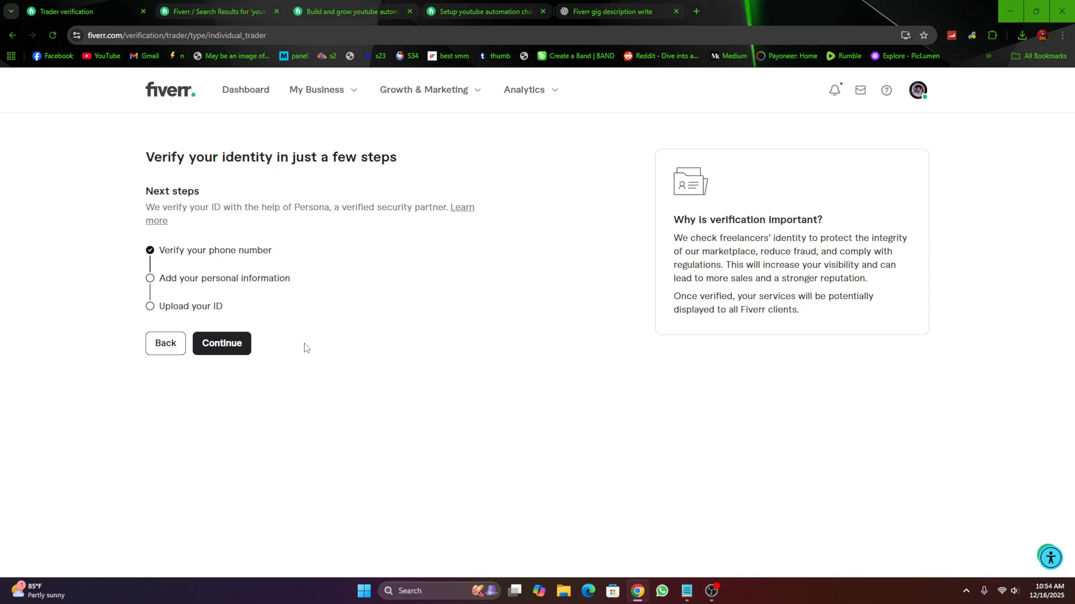
left_click(225, 348)
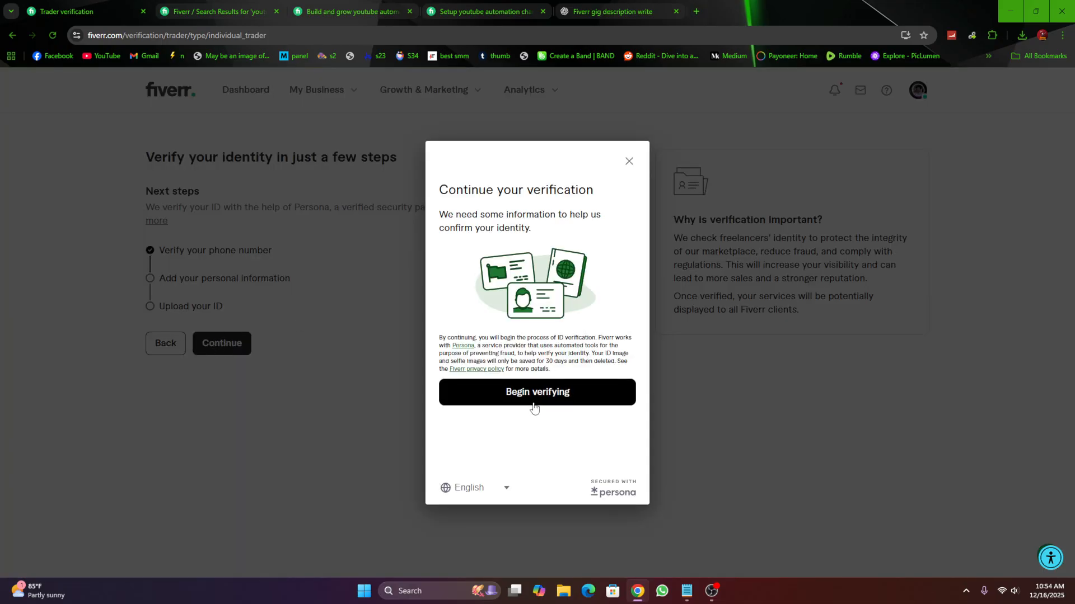
Begin the ID check with Sri Lanka as the government ID's country and consent to the verification terms
left_click(535, 398)
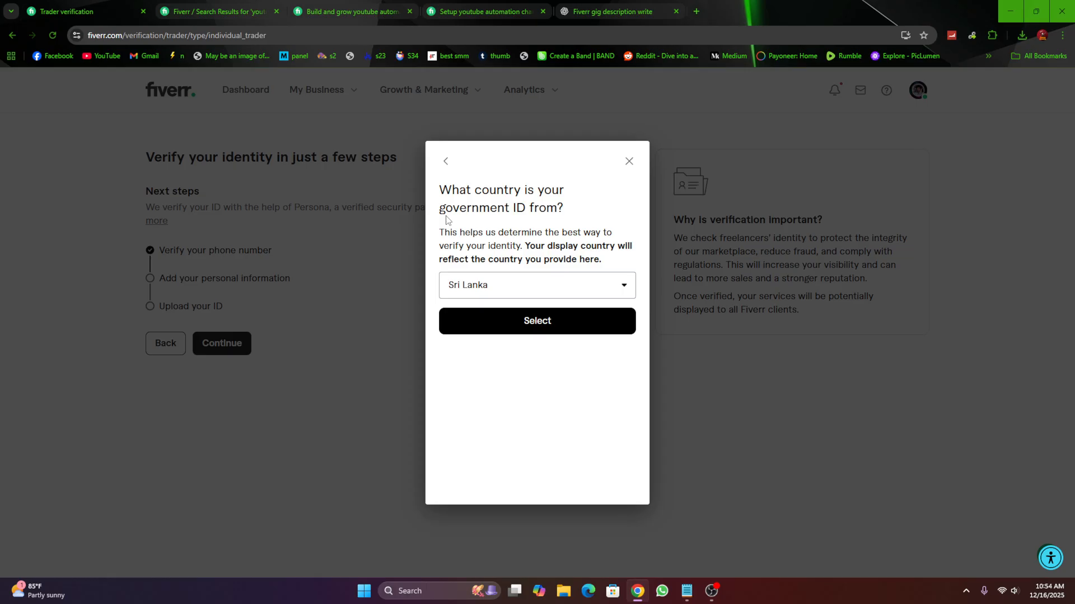
left_click(502, 323)
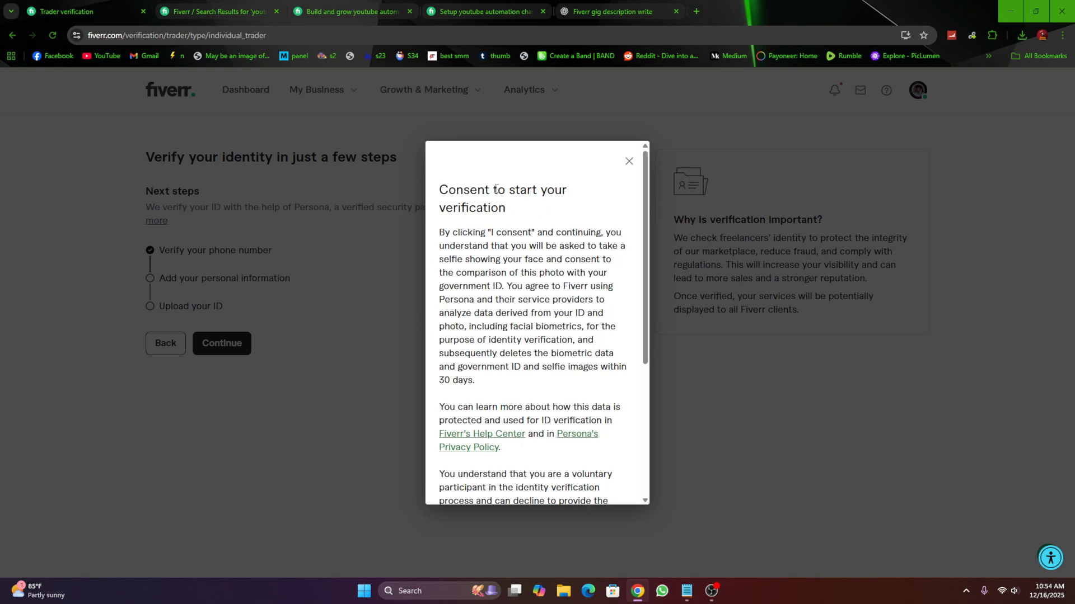
scroll(520, 245, "down", 4)
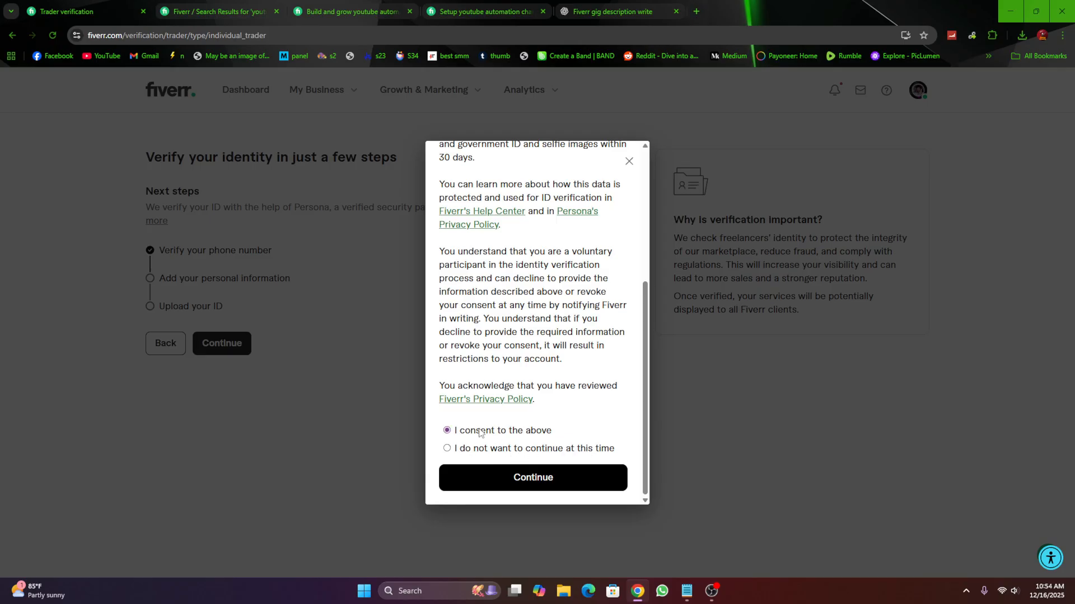
left_click(530, 481)
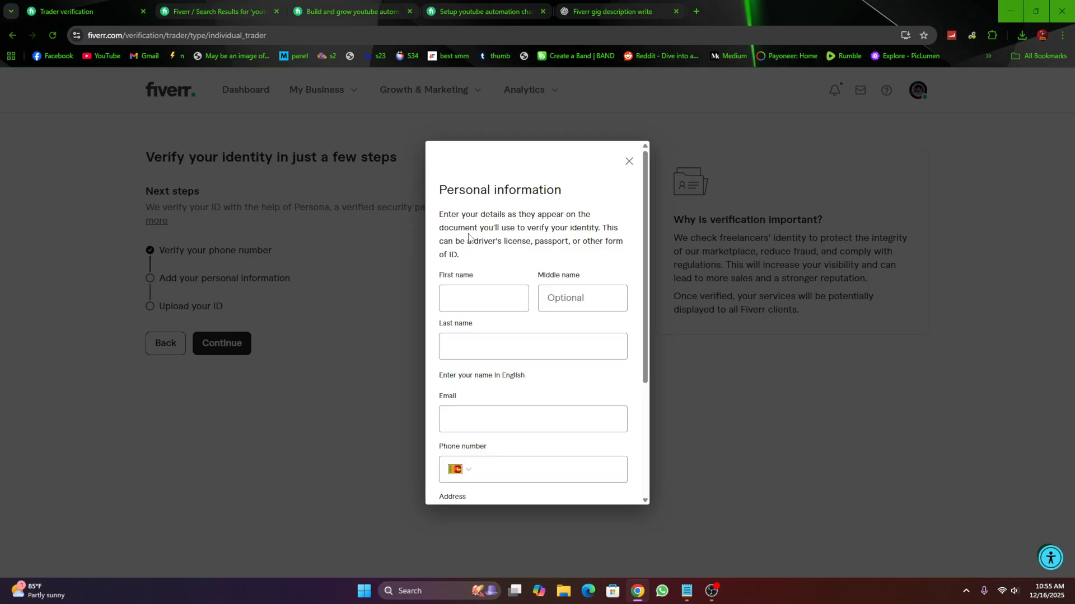
Fill in the personal information form with the saved name, e-mail, phone number and address, and submit it
left_click(487, 295)
left_click(513, 336)
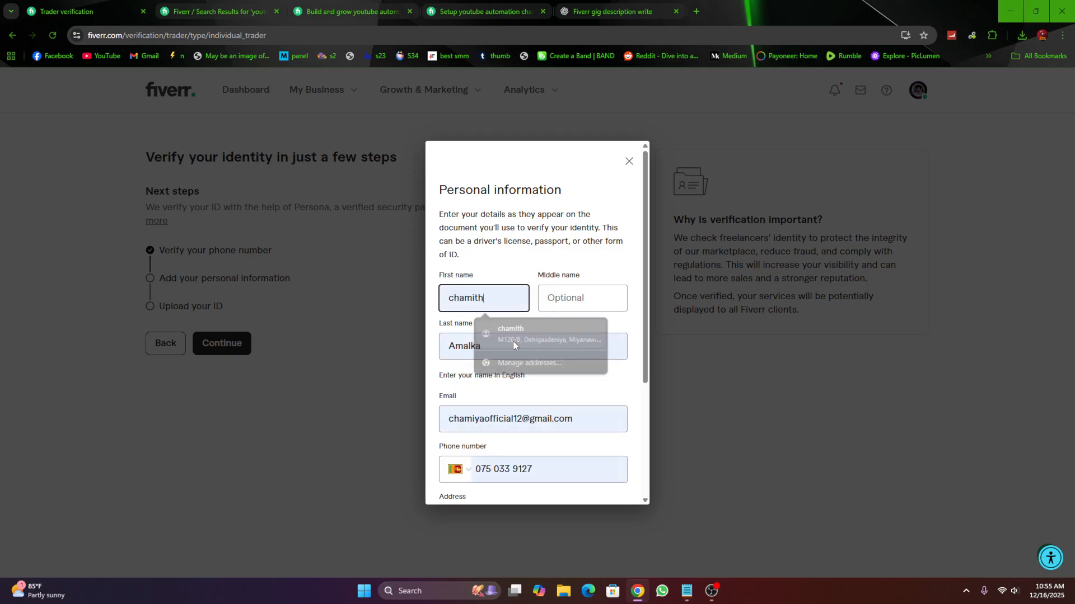
scroll(526, 402, "down", 5)
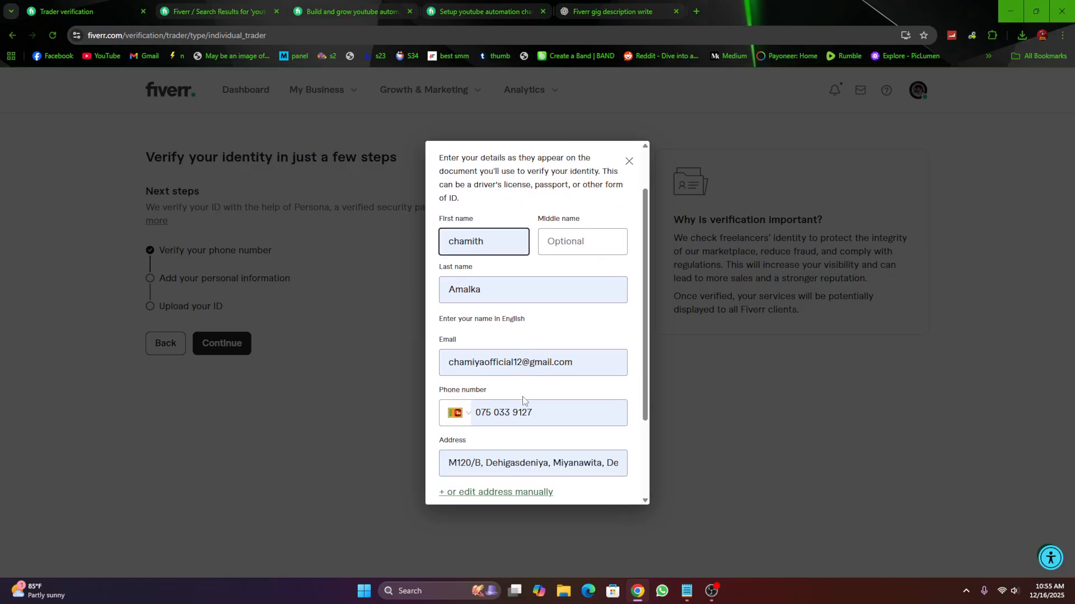
left_click(530, 403)
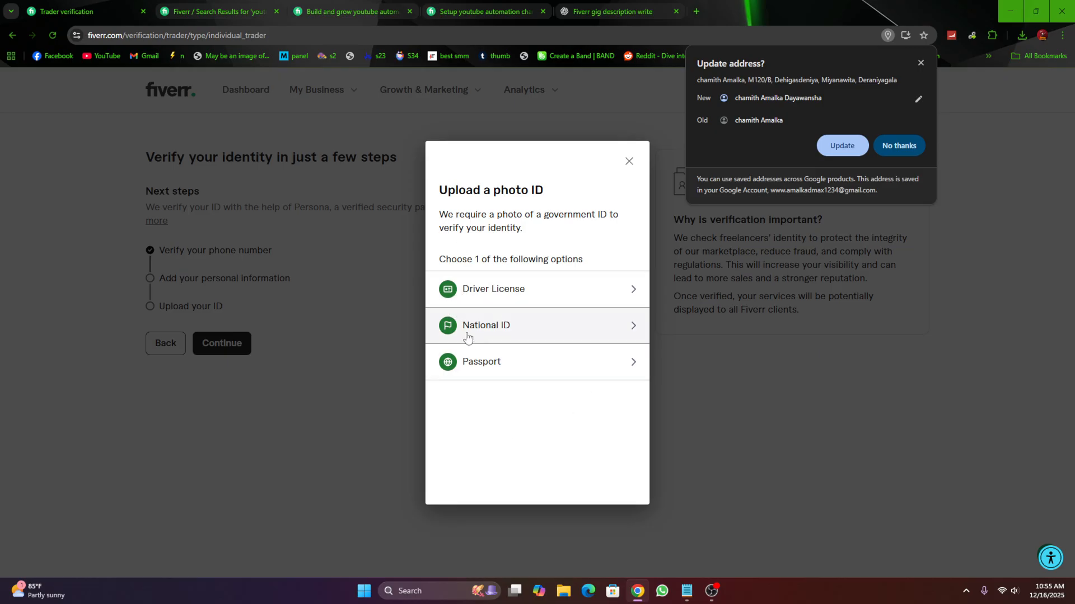
Choose Driver License as the photo ID, complete the verification on another device, and go back to the gigs
left_click(571, 291)
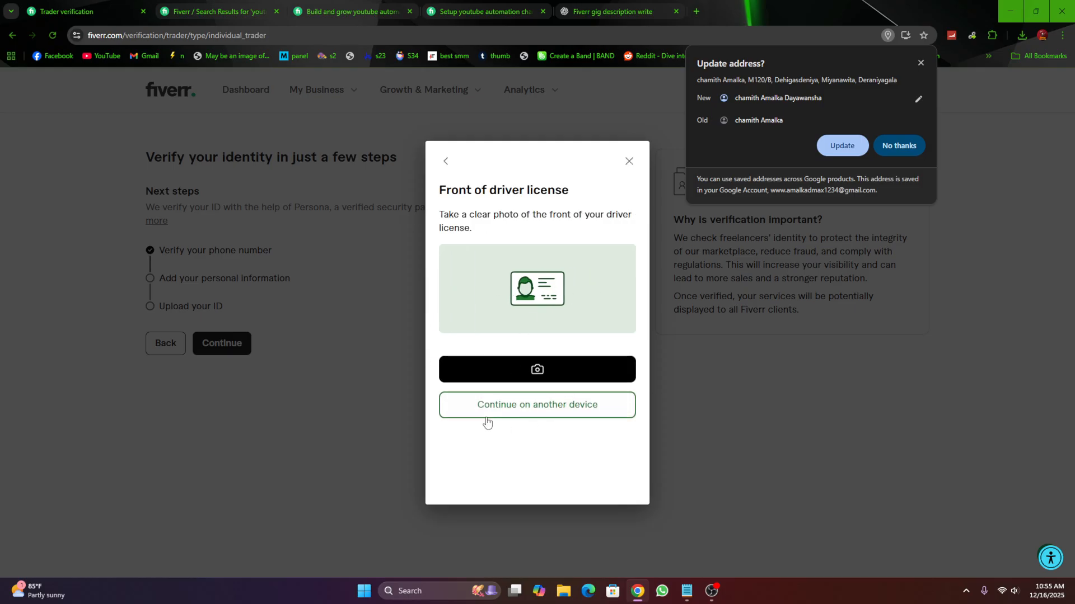
left_click(535, 418)
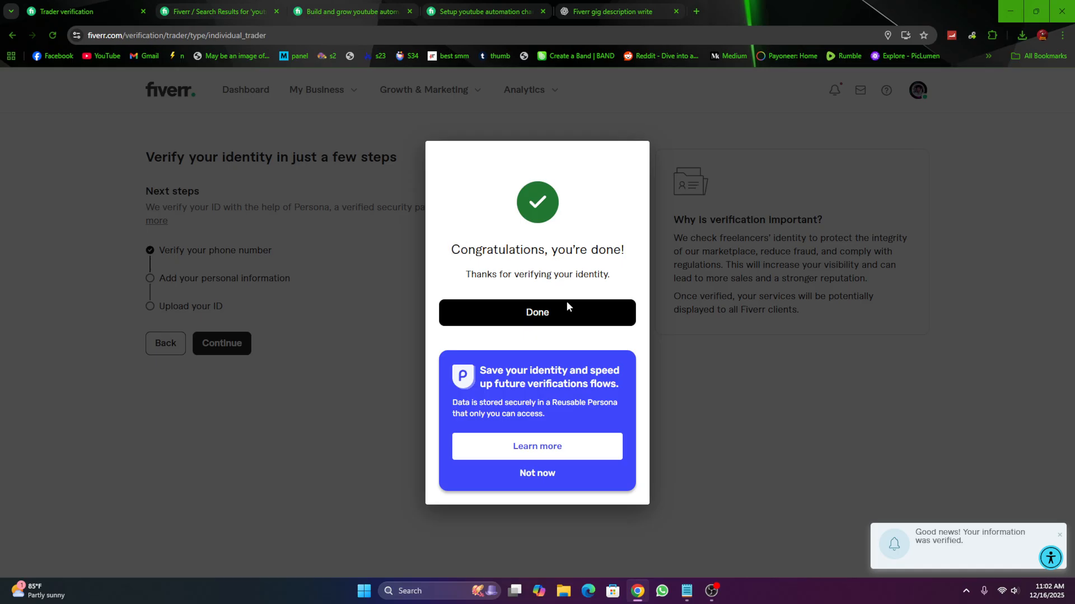
left_click(534, 320)
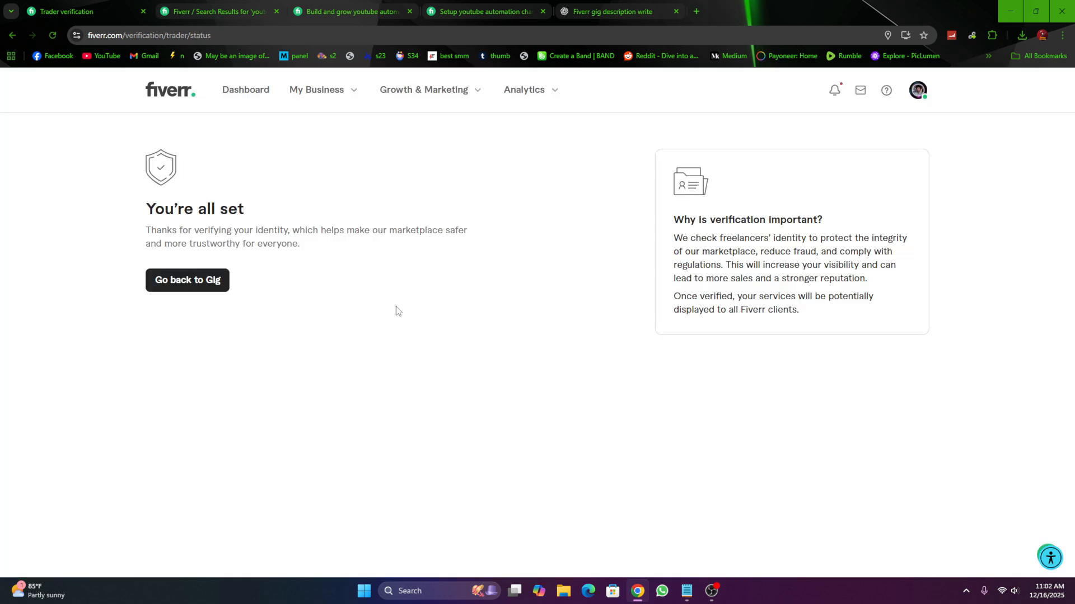
left_click(194, 285)
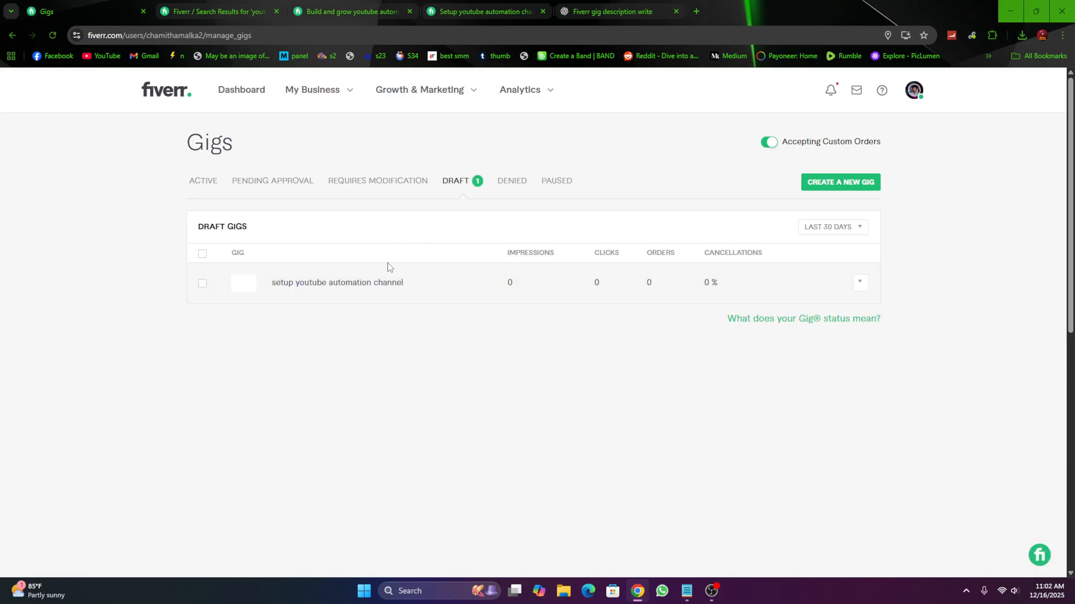
Reopen the draft gig "setup youtube automation channel" for editing and save through to its Publish stage
left_click(862, 288)
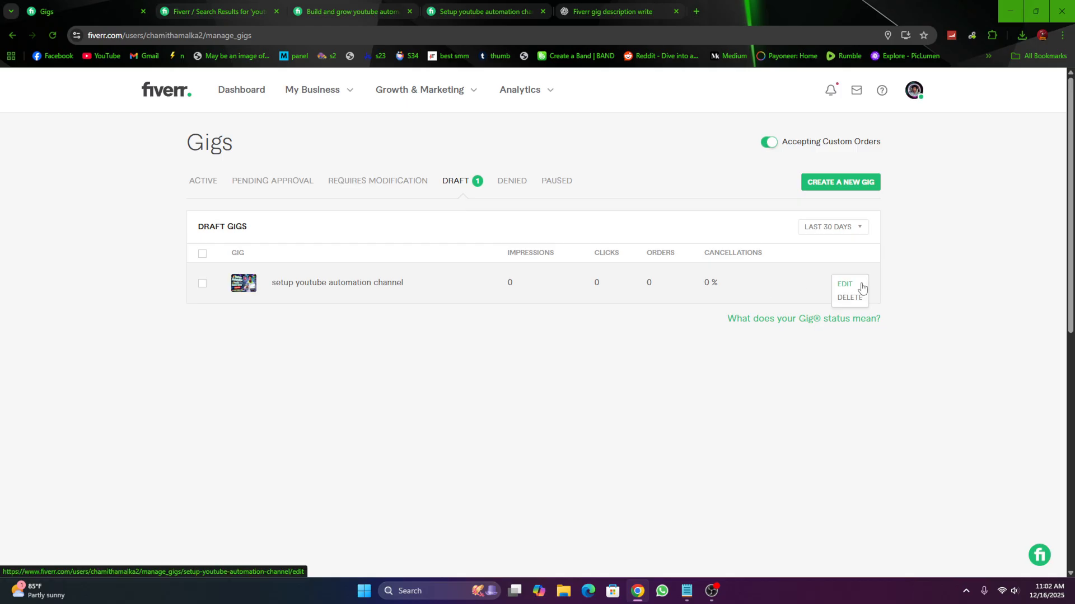
left_click(845, 285)
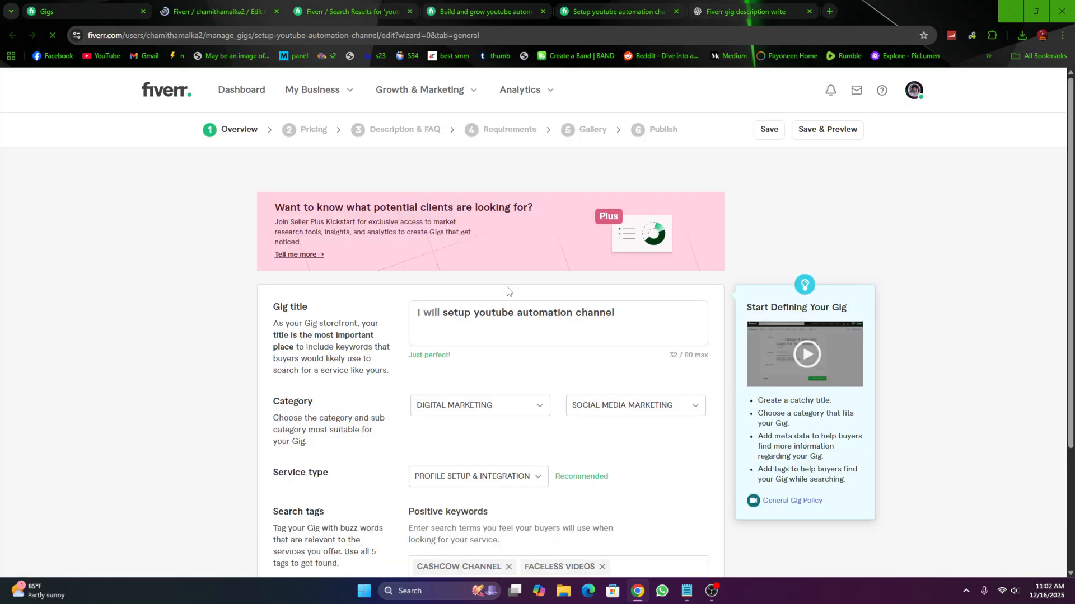
scroll(769, 233, "down", 15)
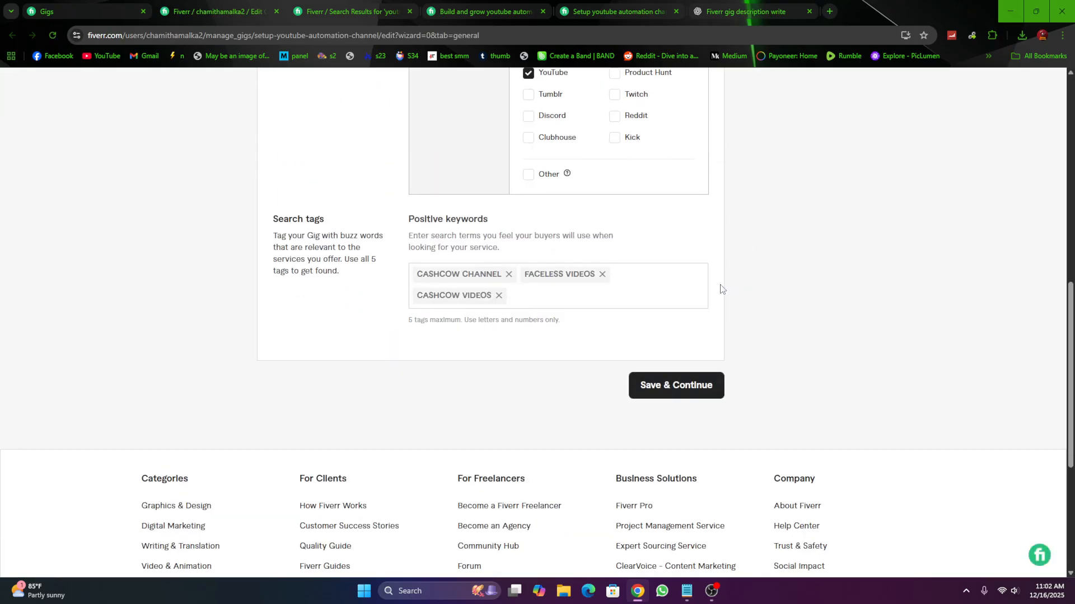
left_click(675, 168)
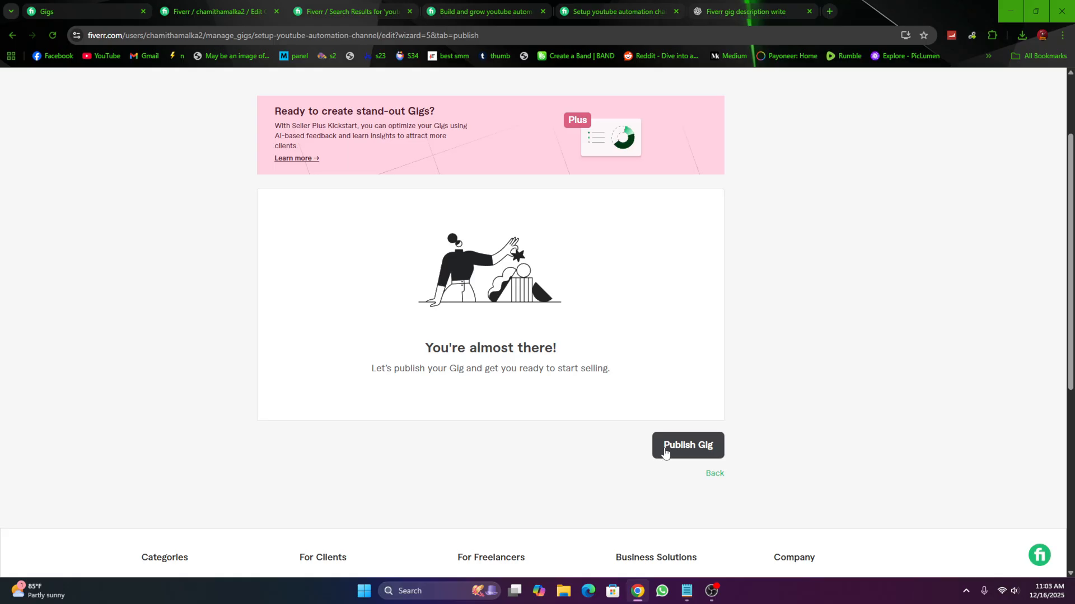
Publish the YouTube automation channel gig and finish the gig setup
left_click(683, 445)
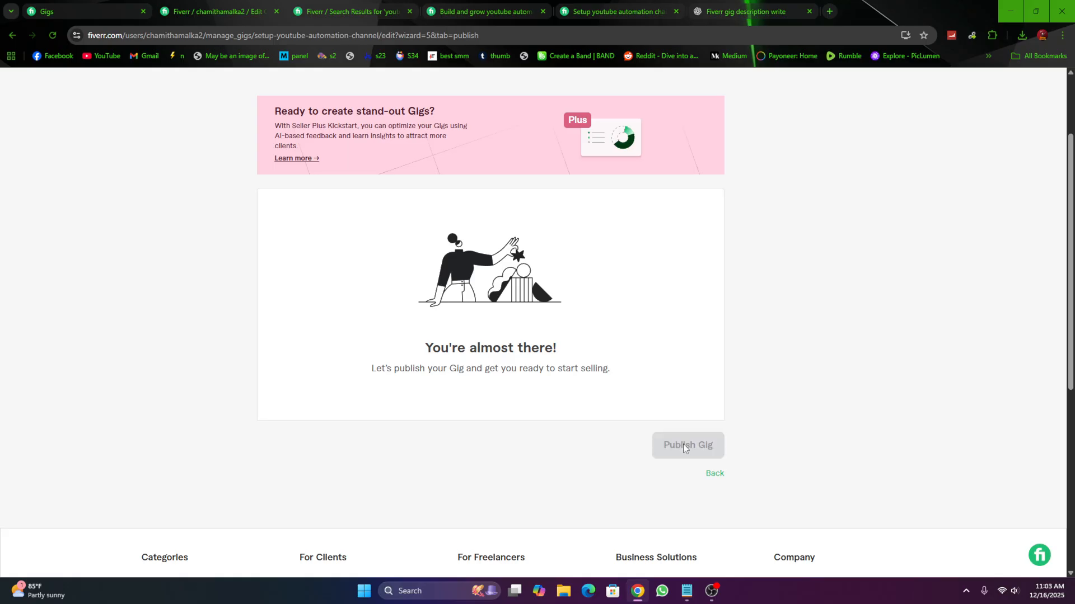
scroll(582, 425, "up", 2)
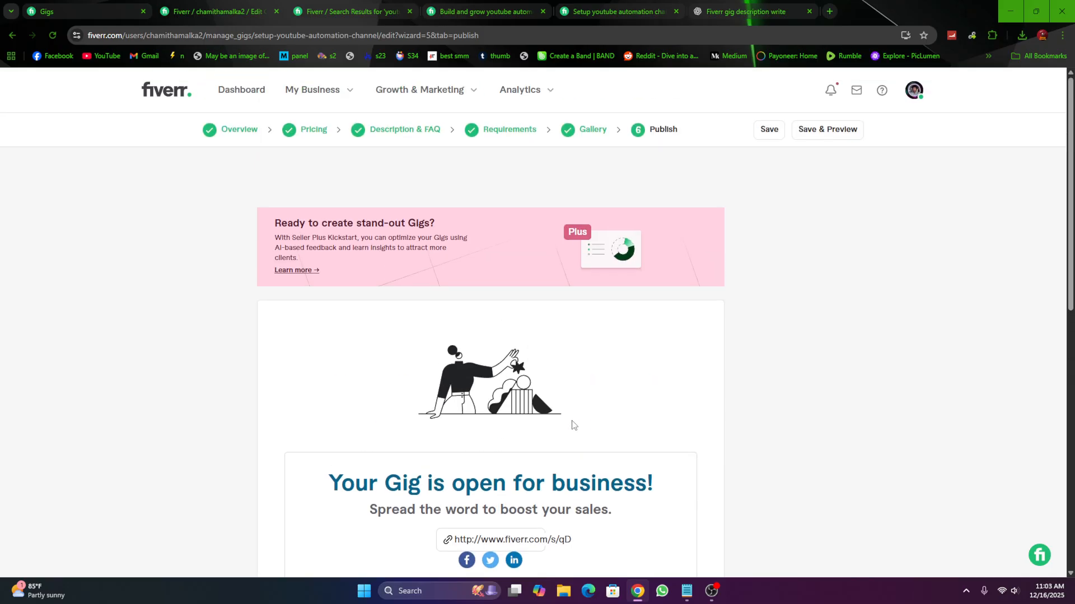
scroll(775, 320, "down", 4)
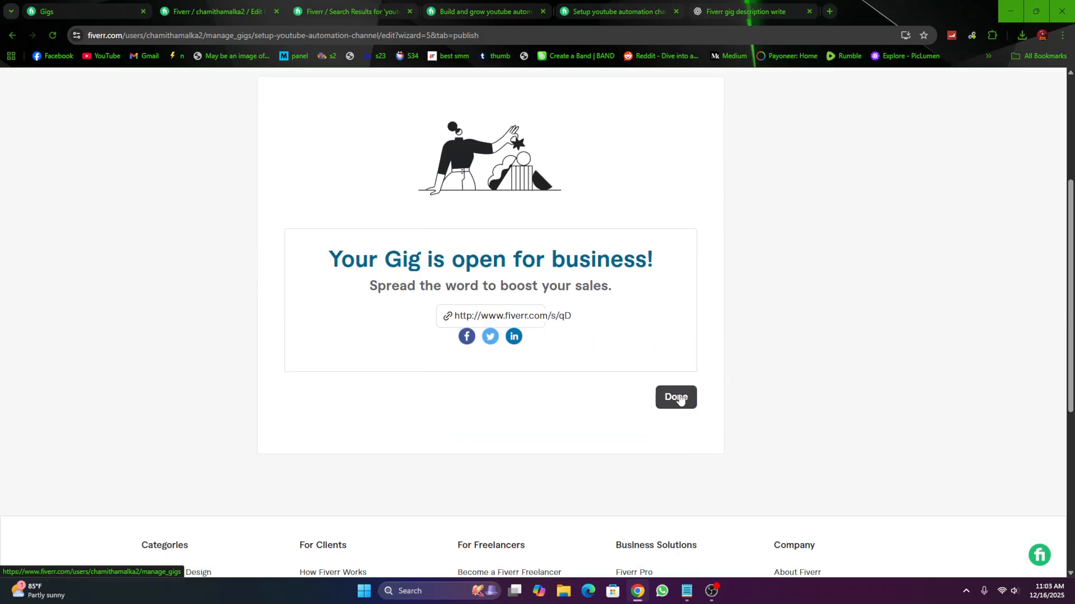
left_click(677, 398)
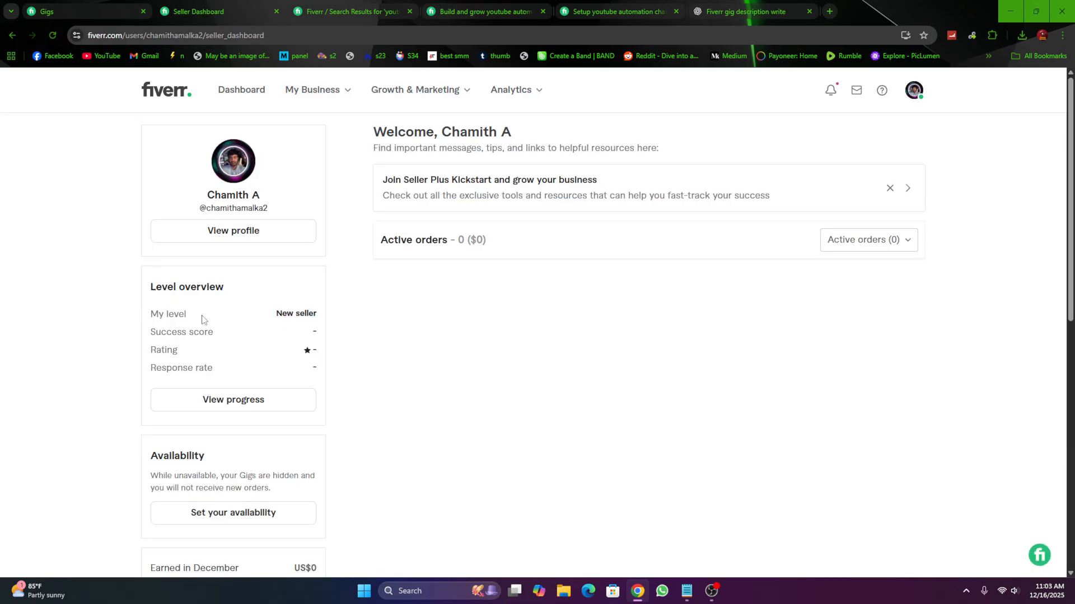
Look over the seller dashboard and check the account's notifications
scroll(280, 325, "down", 4)
scroll(509, 360, "up", 4)
left_click(829, 96)
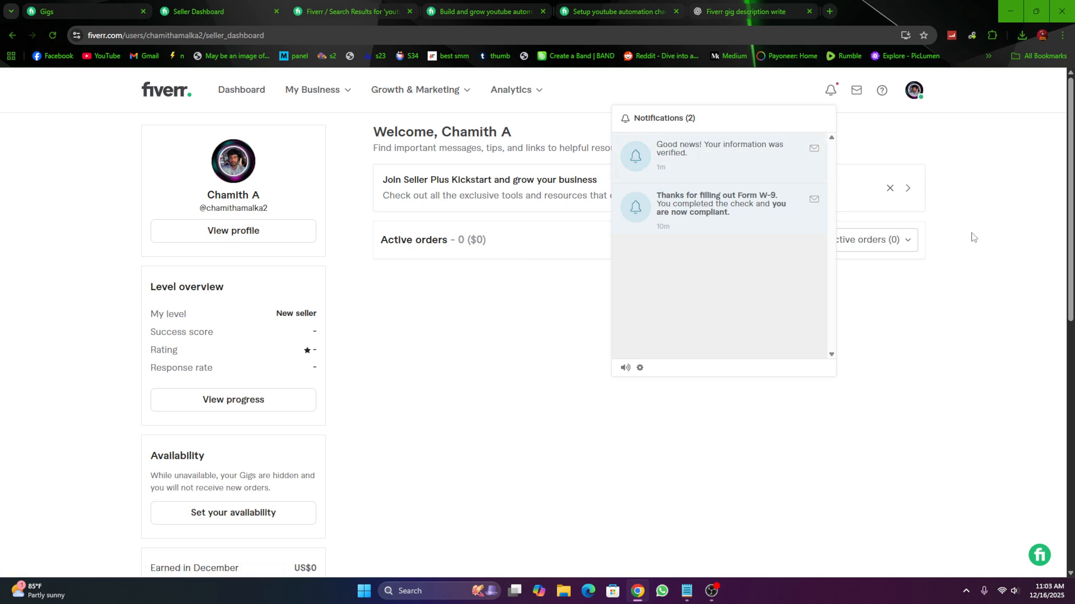
left_click(968, 168)
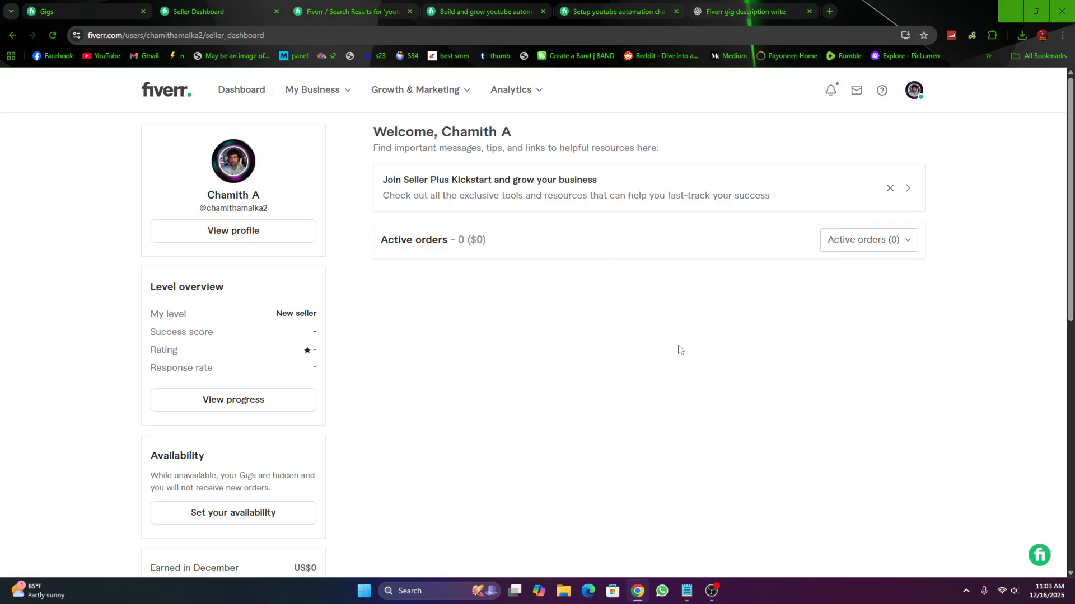